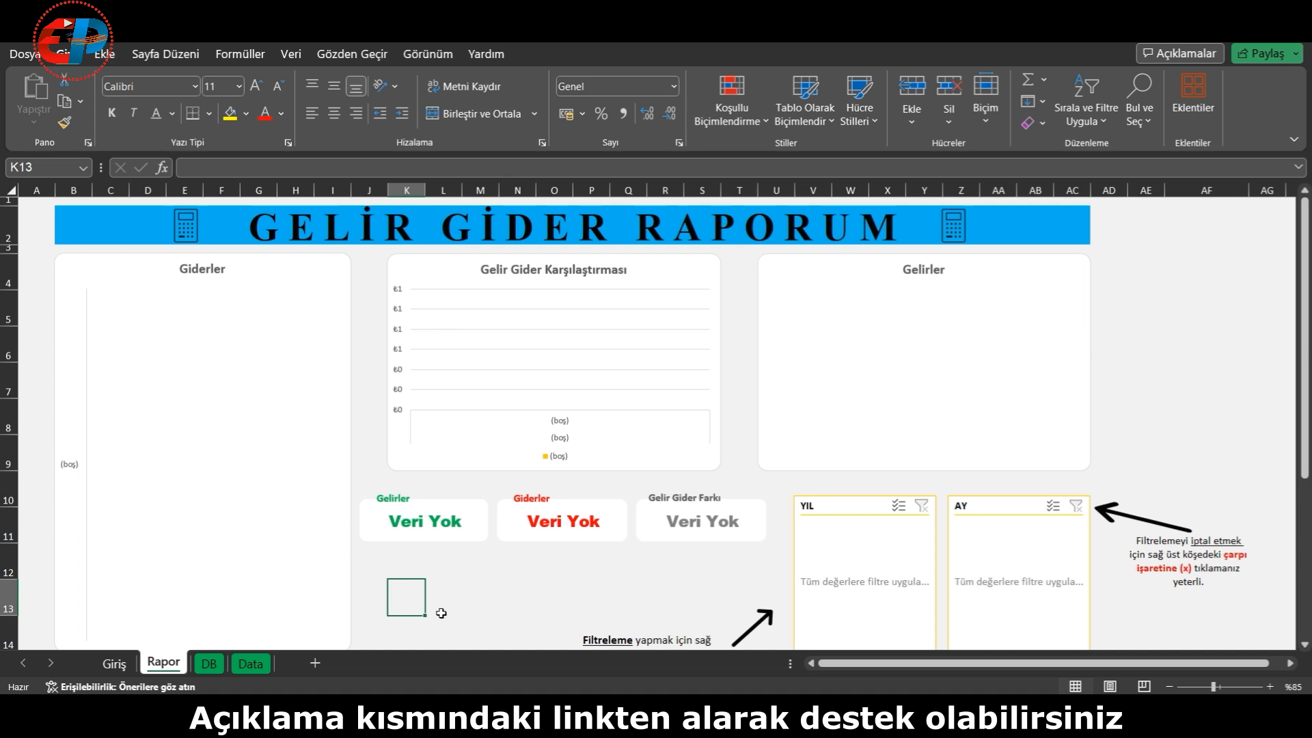
Step: Look through the DB record table and the Data sheet's lists of years and months
{"action": "left_click", "coordinate": [212, 665]}
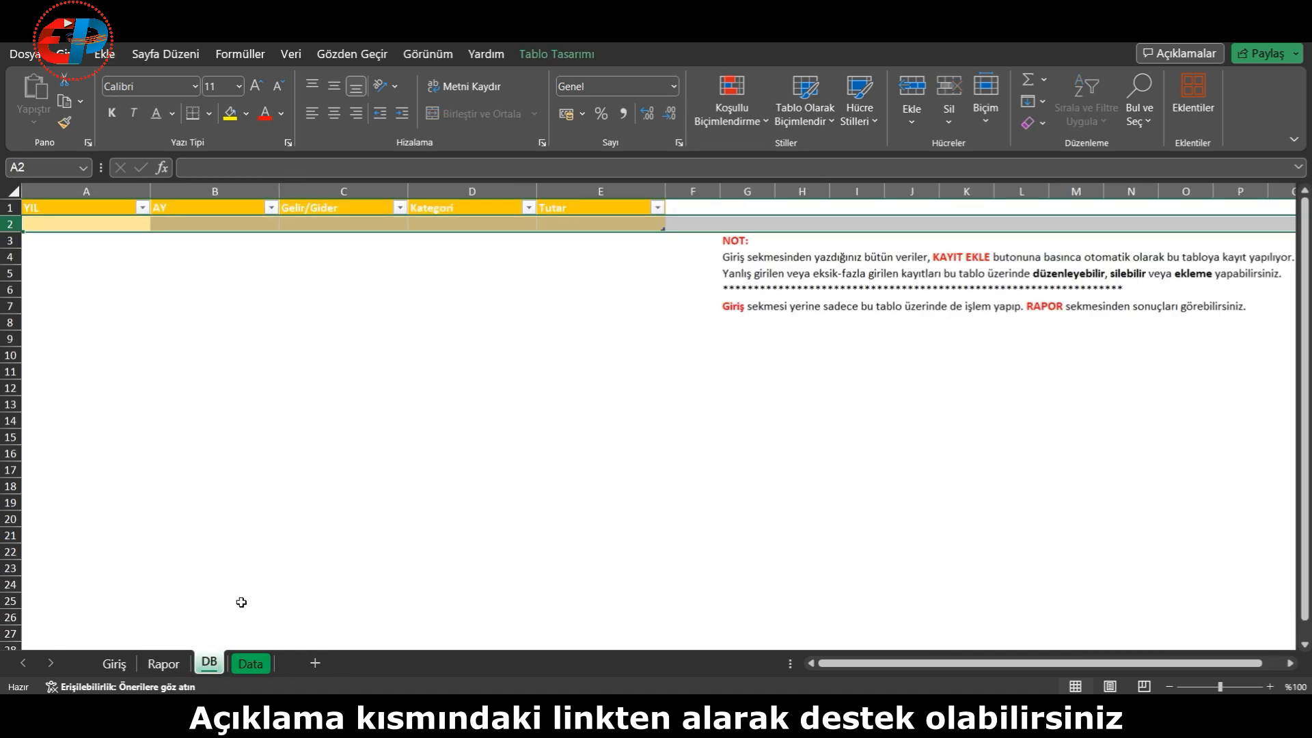
{"action": "left_click", "coordinate": [246, 666]}
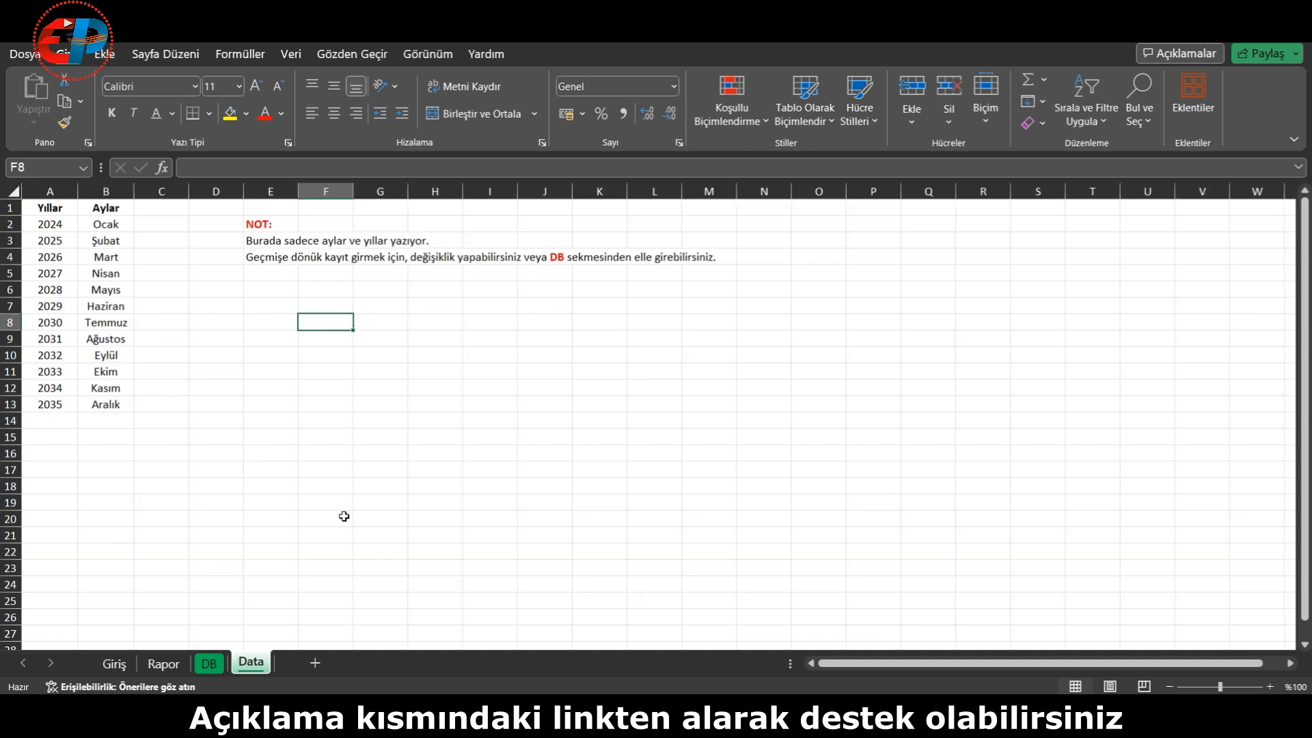
Step: On the Giriş sheet, choose 2024 as the year and Ocak as the month
{"action": "left_click", "coordinate": [127, 663]}
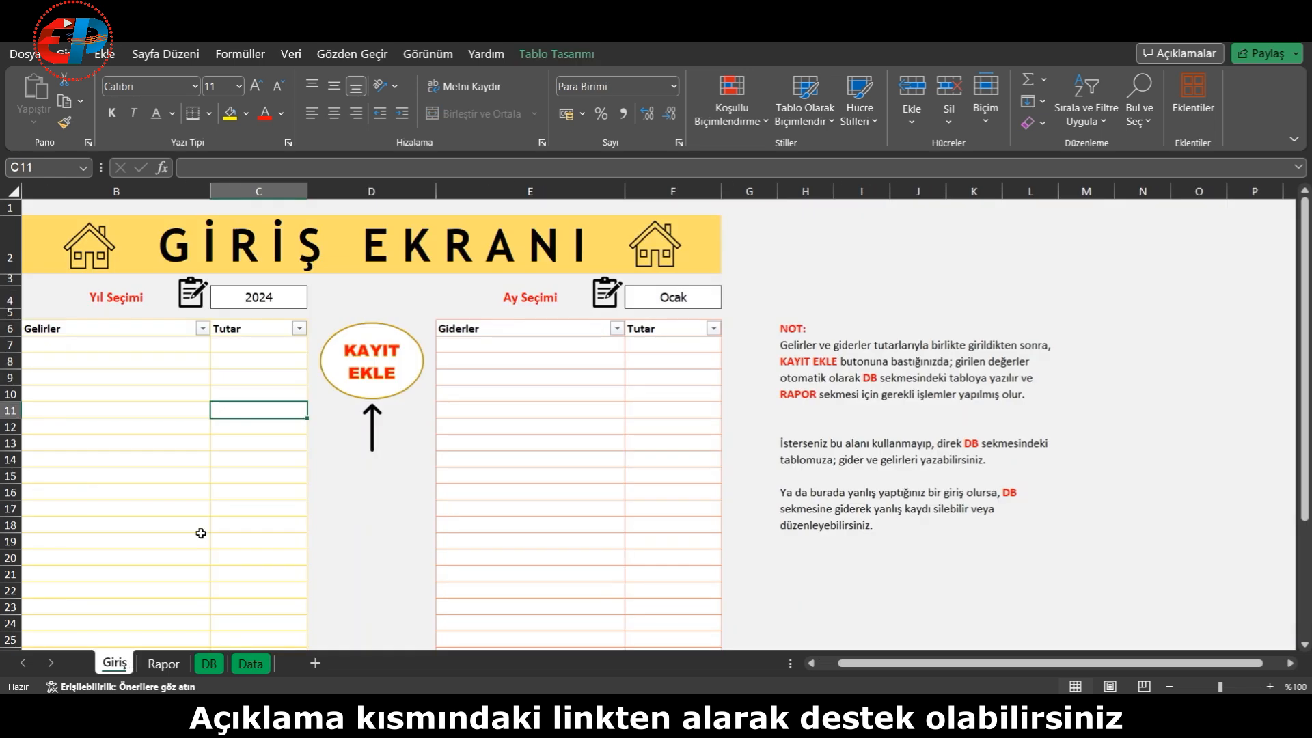
{"action": "left_click", "coordinate": [251, 302]}
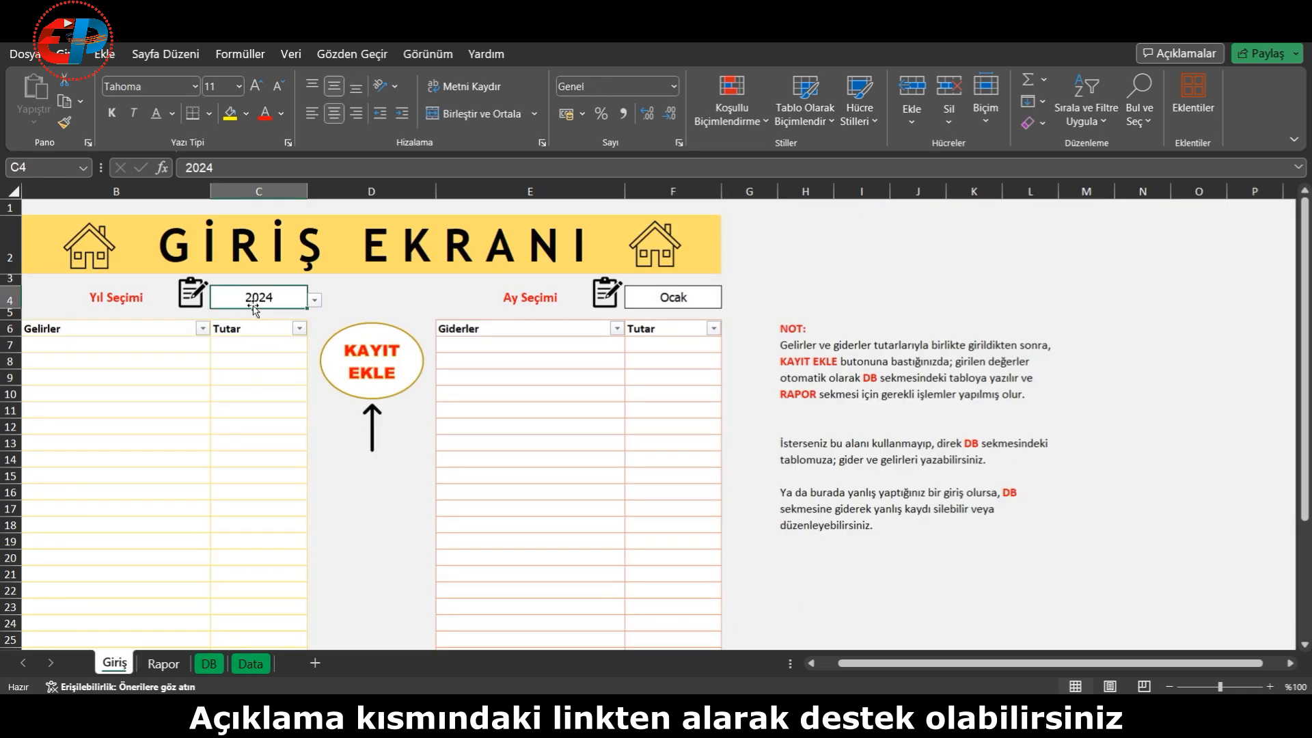
{"action": "left_click", "coordinate": [314, 301]}
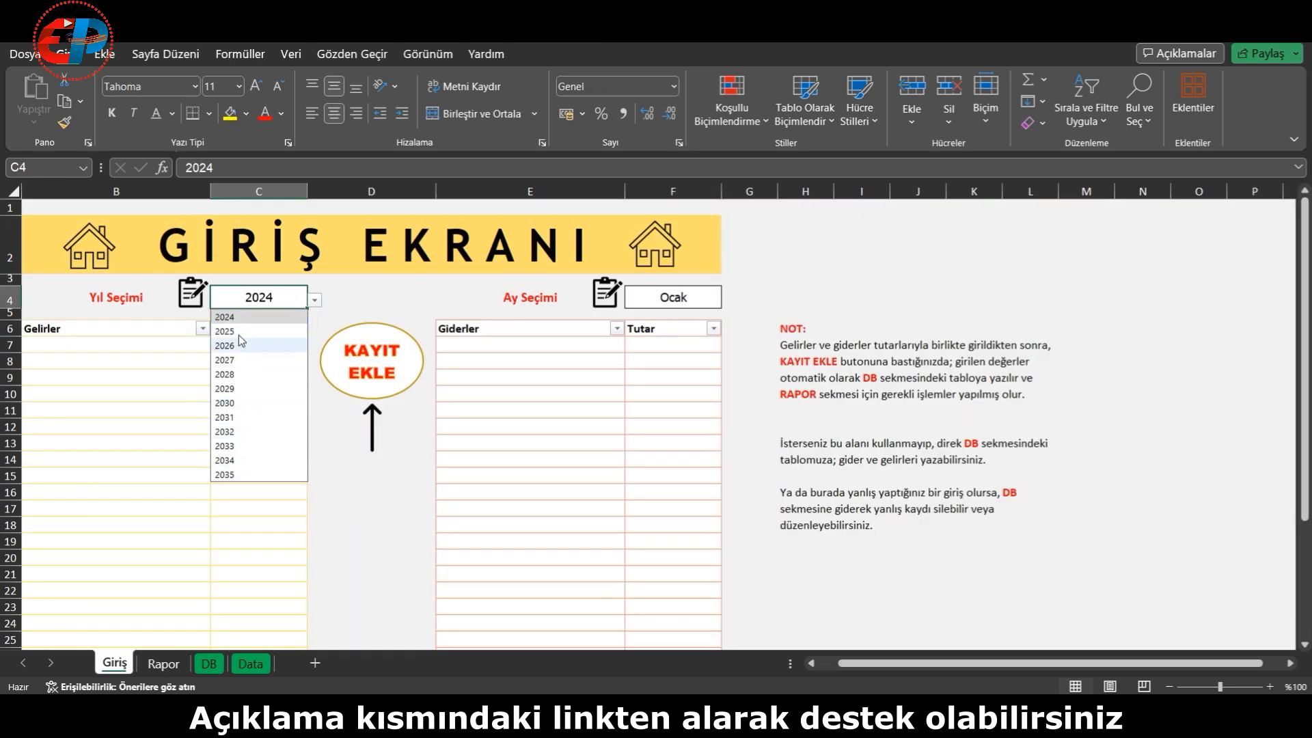
{"action": "left_click", "coordinate": [231, 317]}
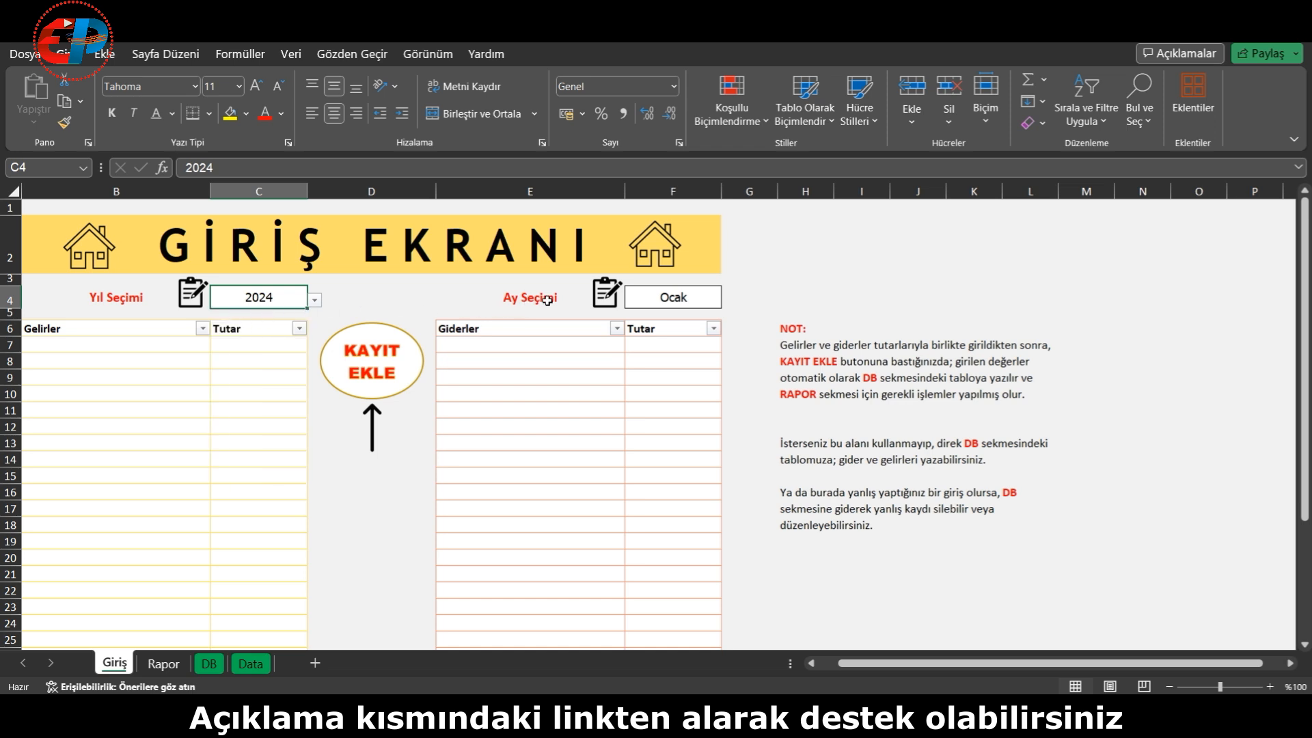
{"action": "left_click", "coordinate": [711, 297]}
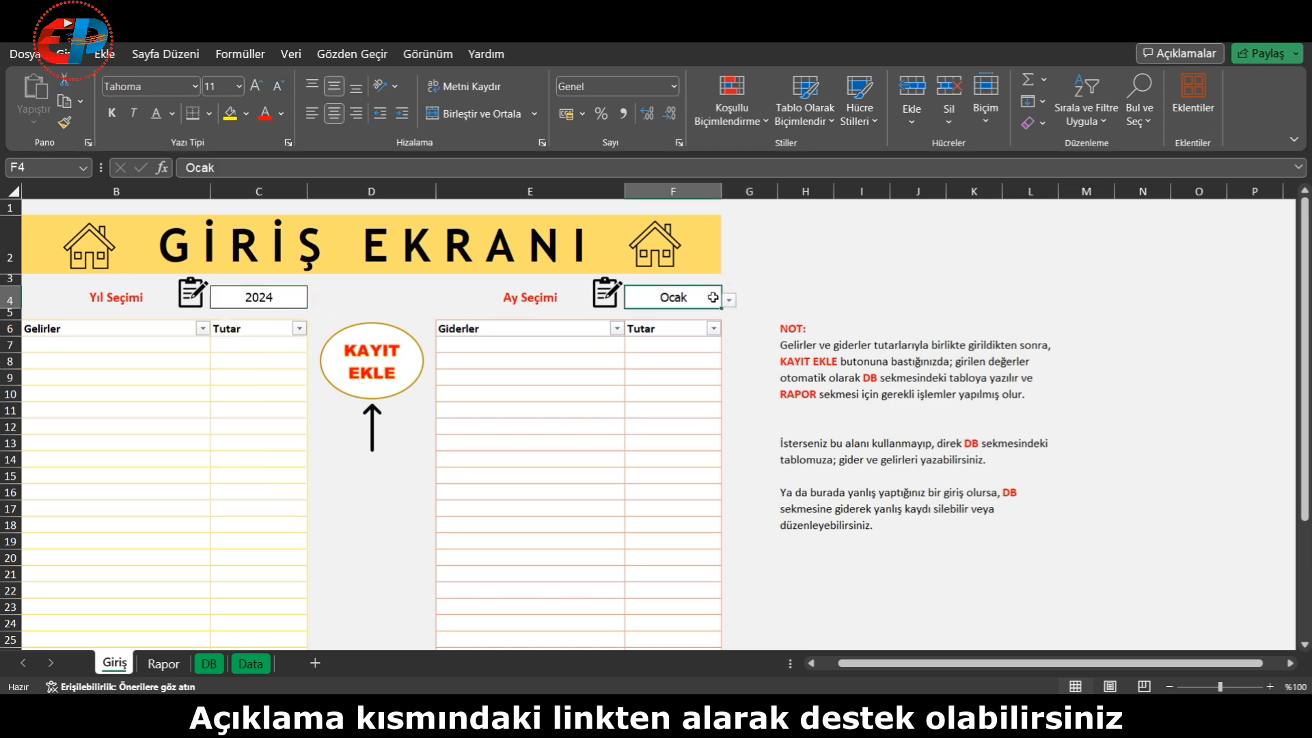
{"action": "left_click", "coordinate": [730, 300]}
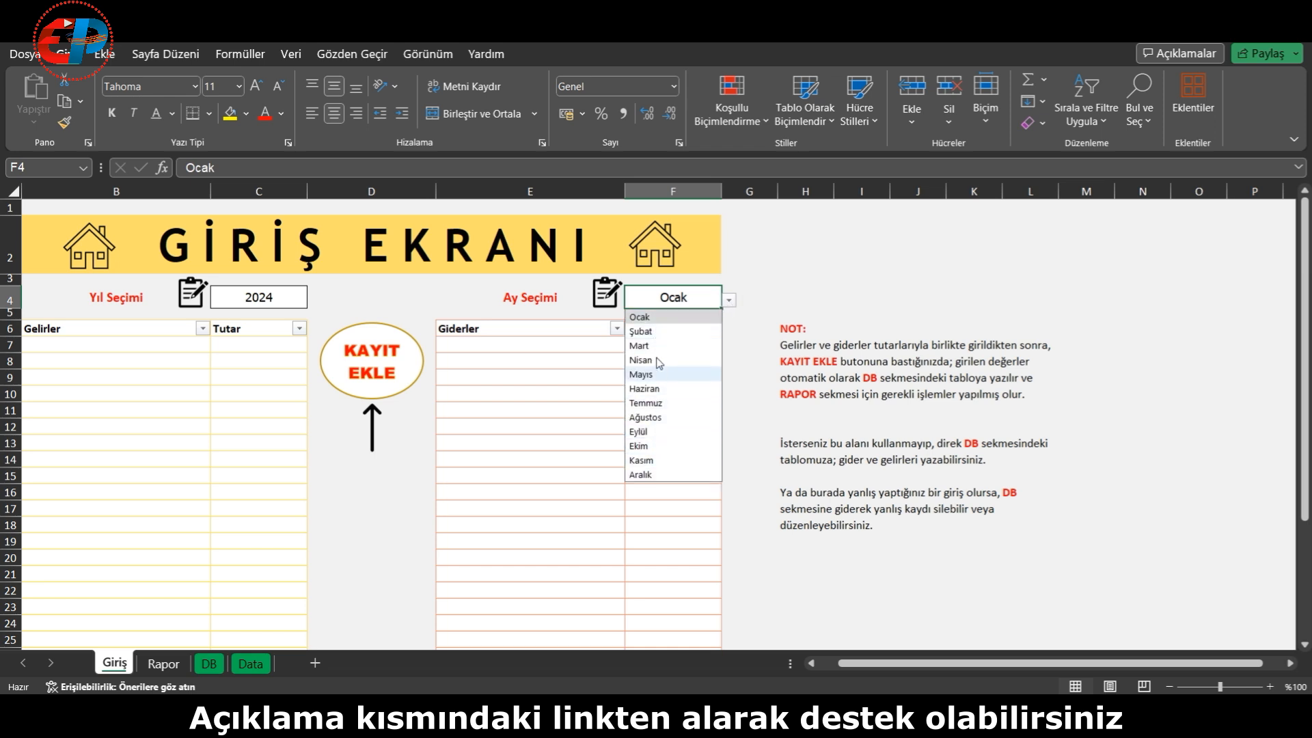
{"action": "left_click", "coordinate": [648, 317]}
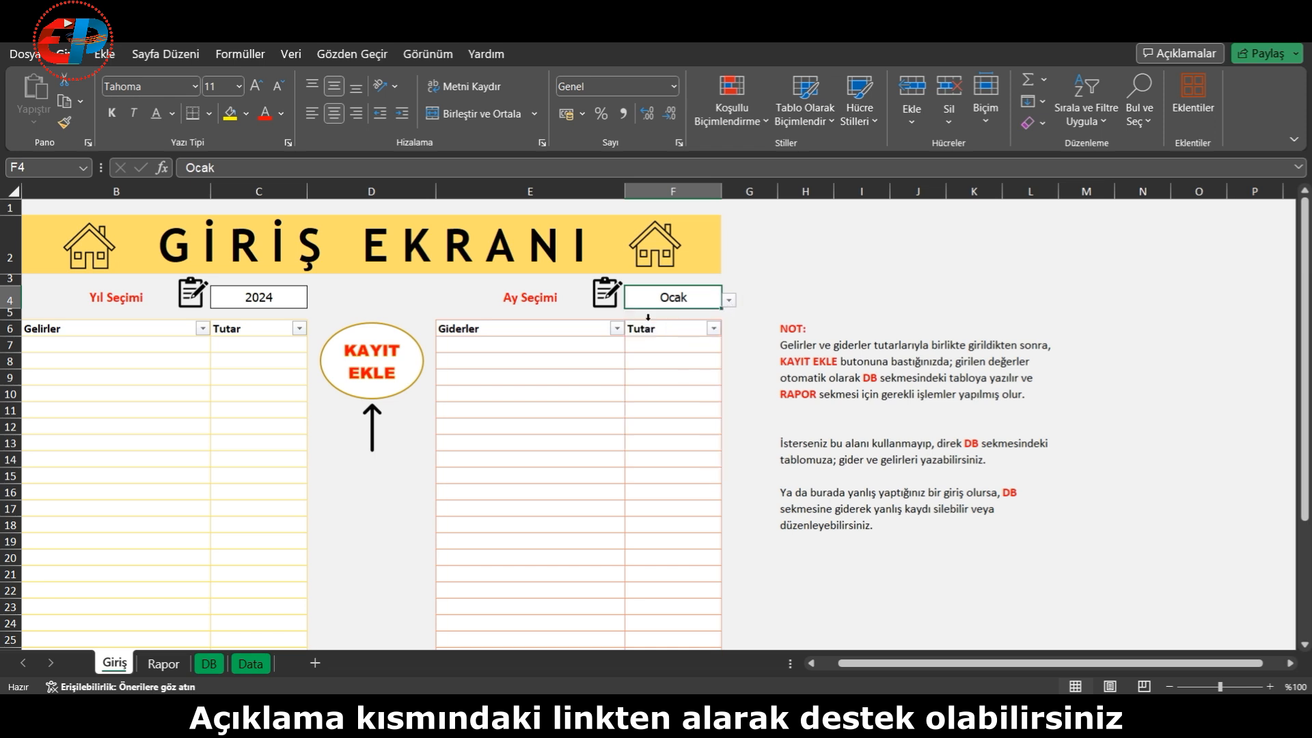
Step: Enter Maaş with an amount of 25000 in the first row of the Gelirler table
{"action": "left_click", "coordinate": [95, 345]}
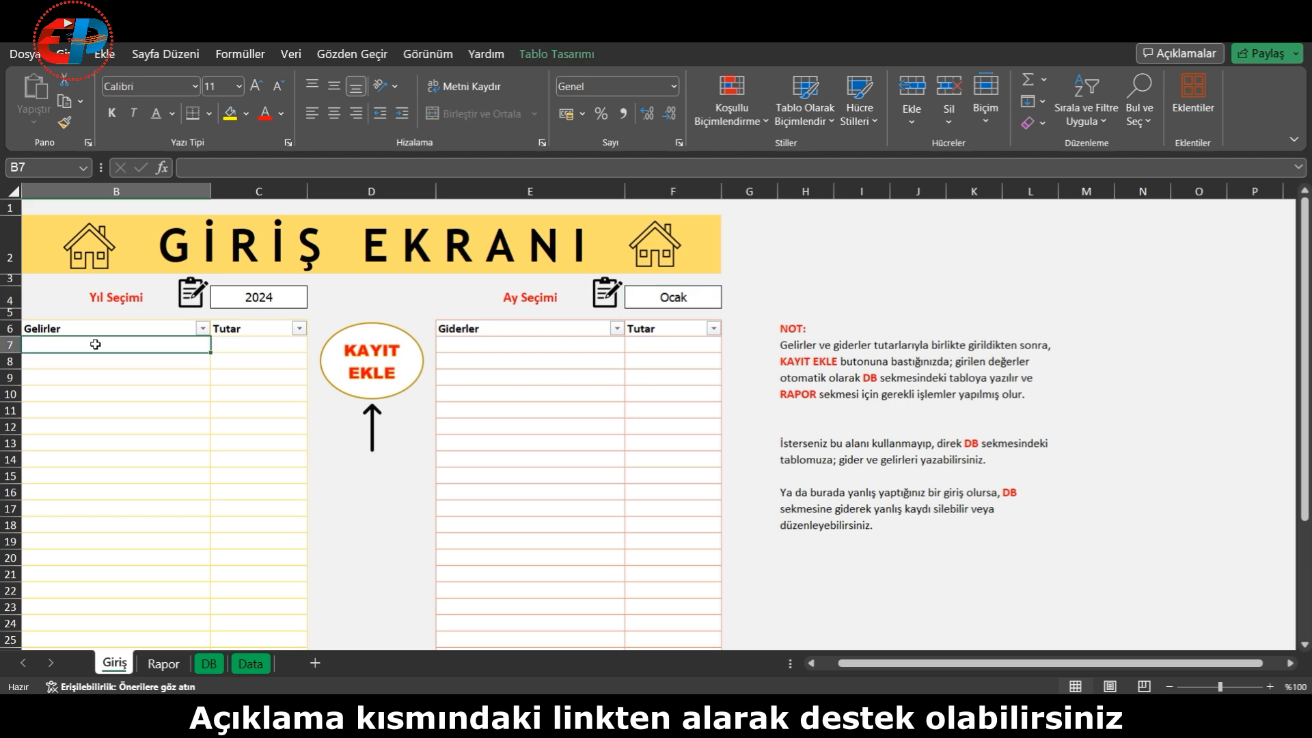
{"action": "type", "text": "Maaş"}
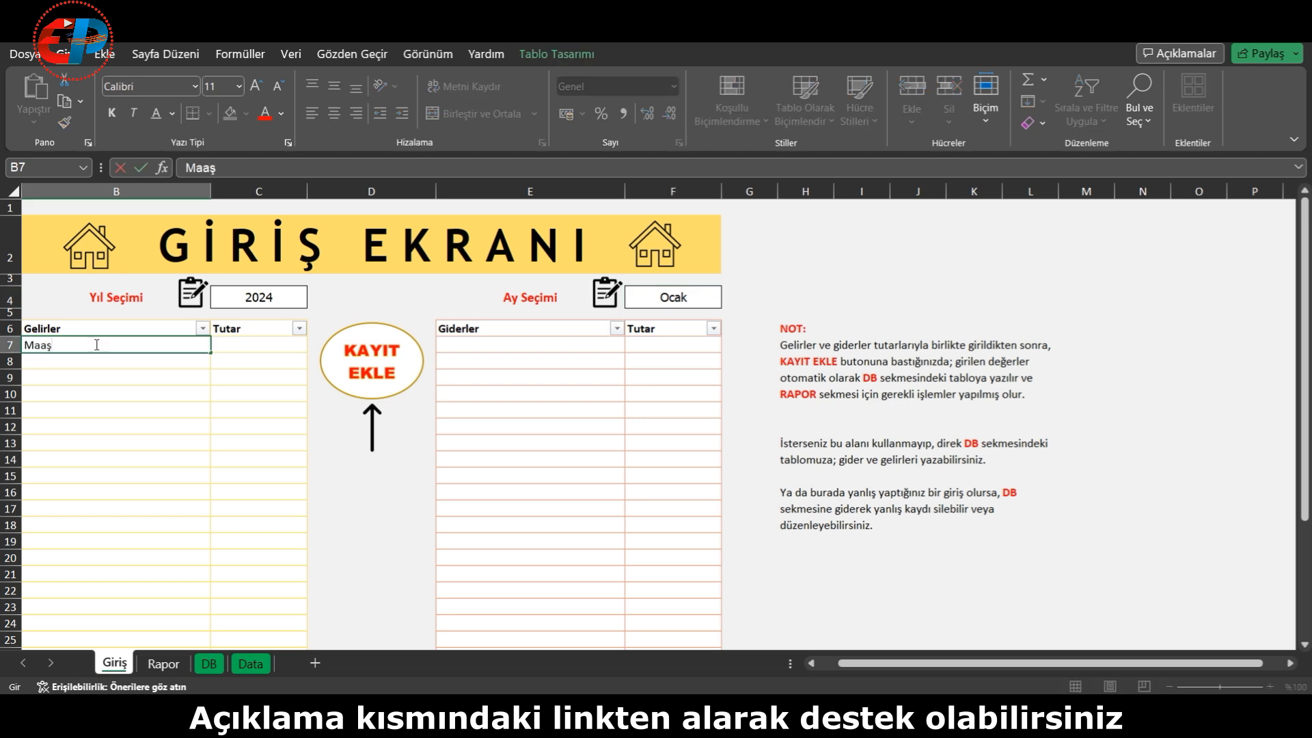
{"action": "key", "text": "Tab"}
{"action": "type", "text": "25.00"}
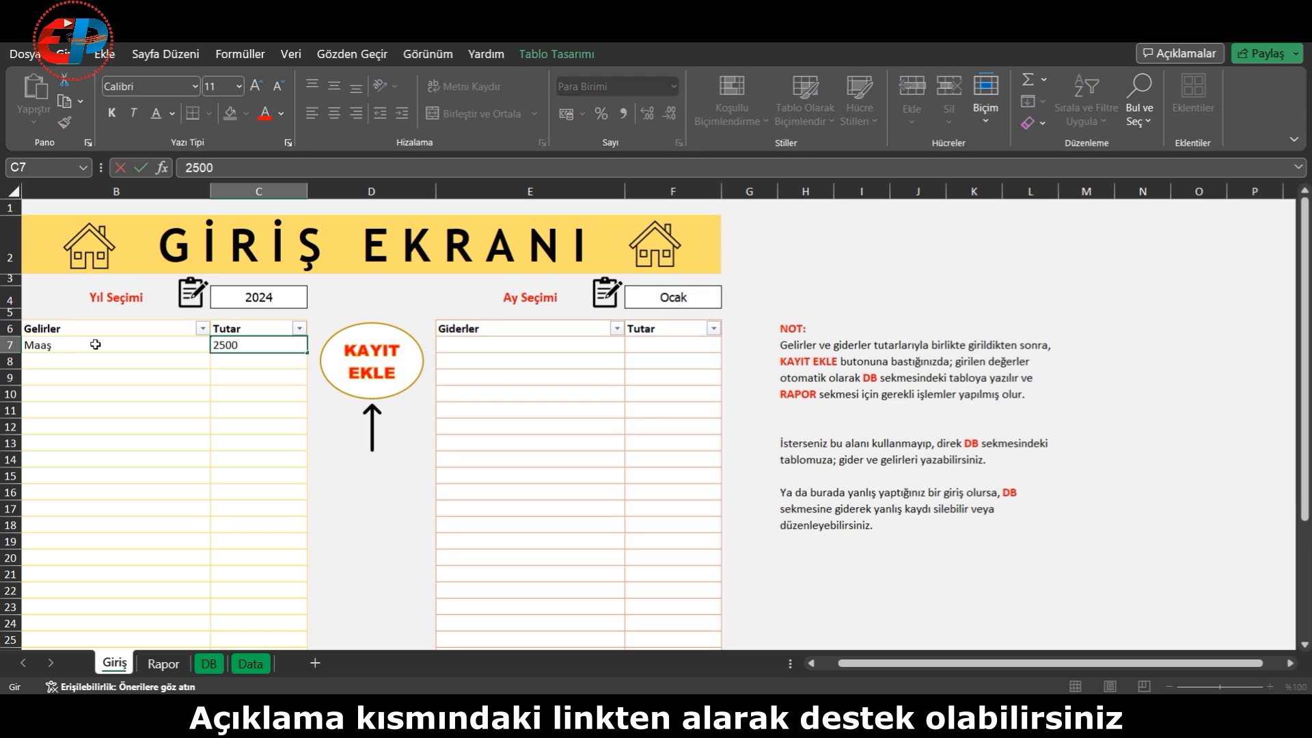
{"action": "type", "text": "0"}
{"action": "key", "text": "Return"}
Step: Add Babadan destek with an amount of 10000 in the second row of the Gelirler table
{"action": "key", "text": "Left"}
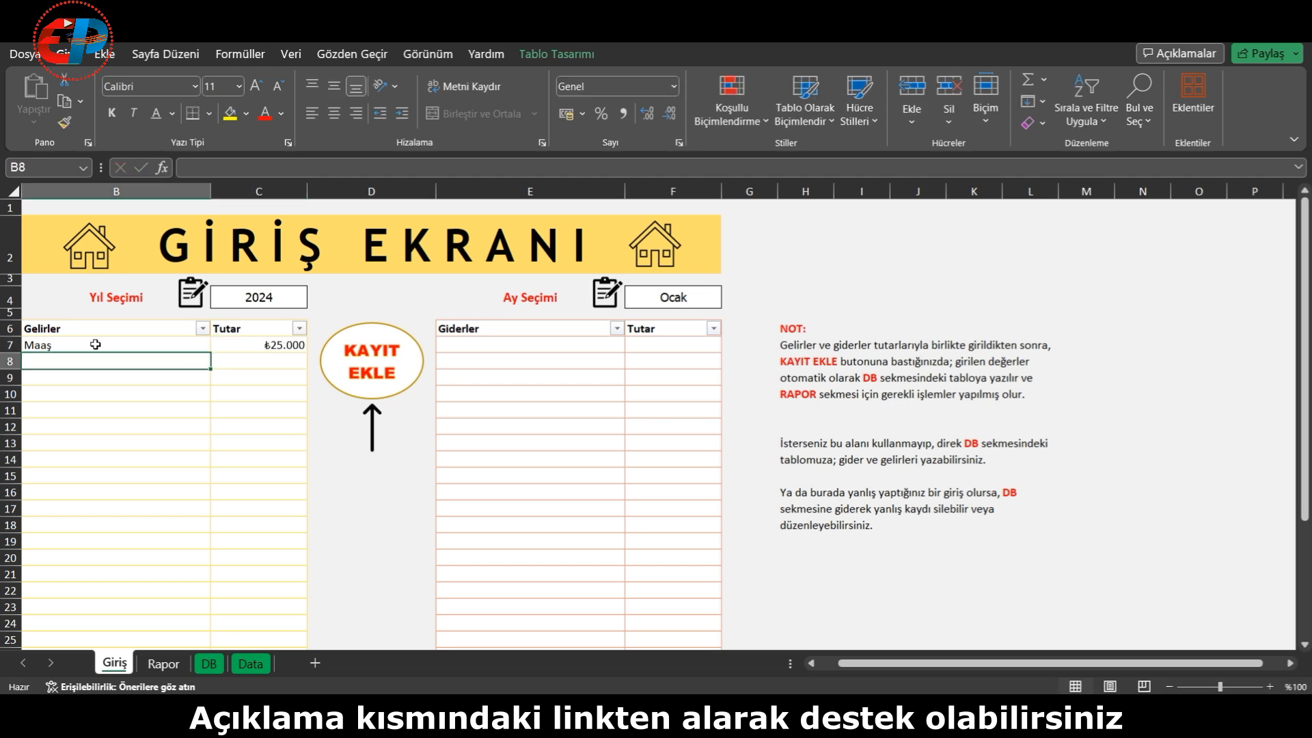
{"action": "type", "text": "Babadan destek"}
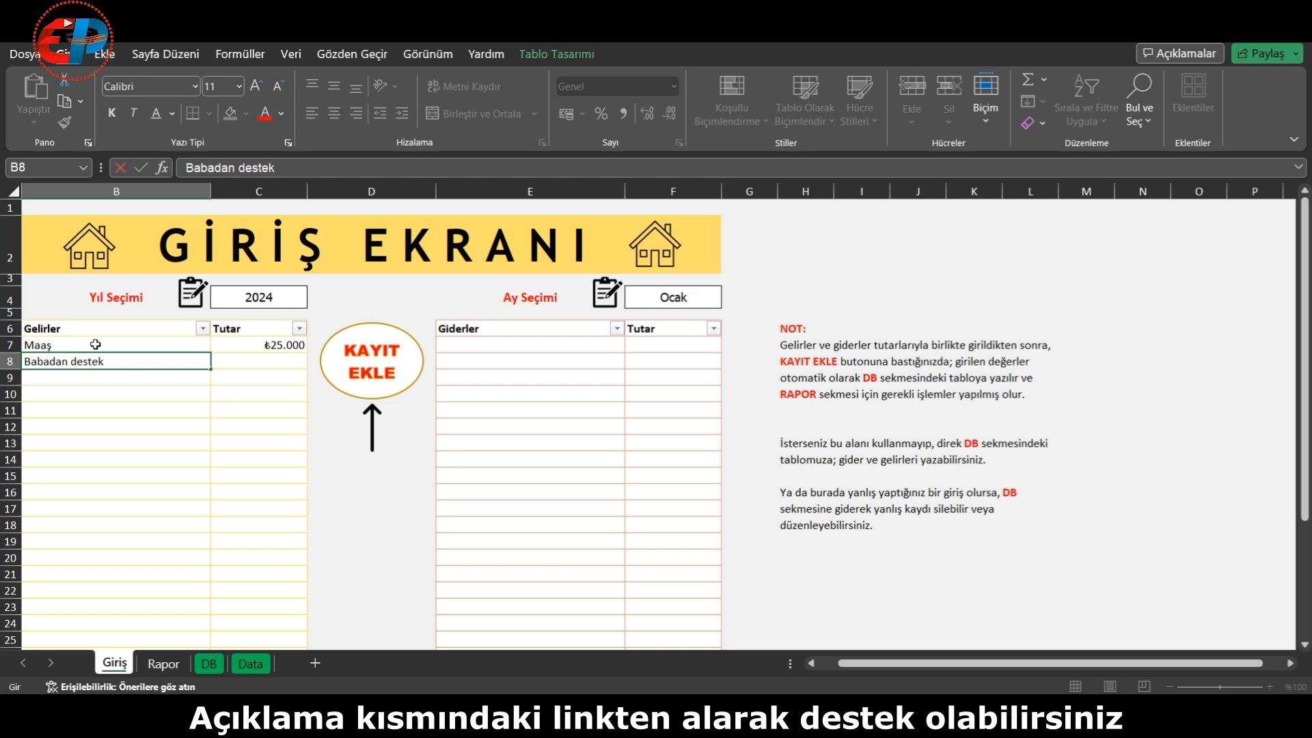
{"action": "key", "text": "Tab"}
{"action": "type", "text": "1000"}
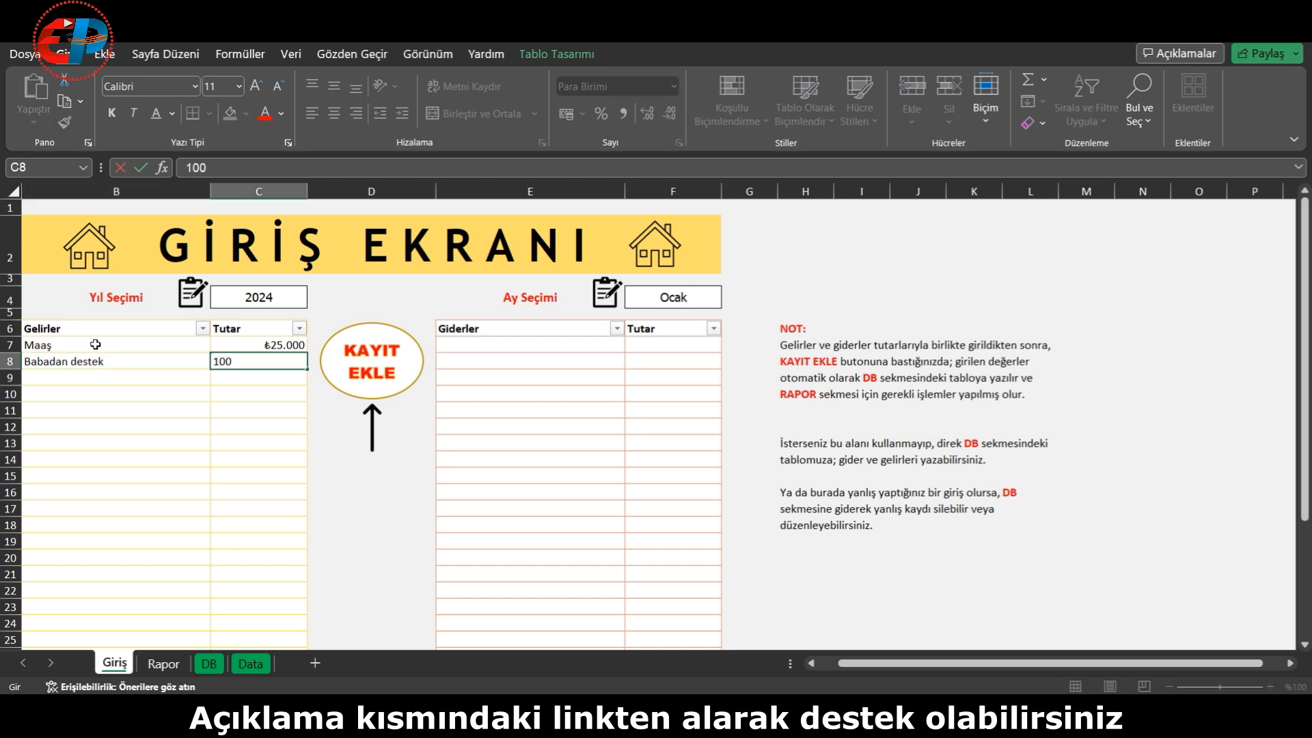
{"action": "key", "text": "Return"}
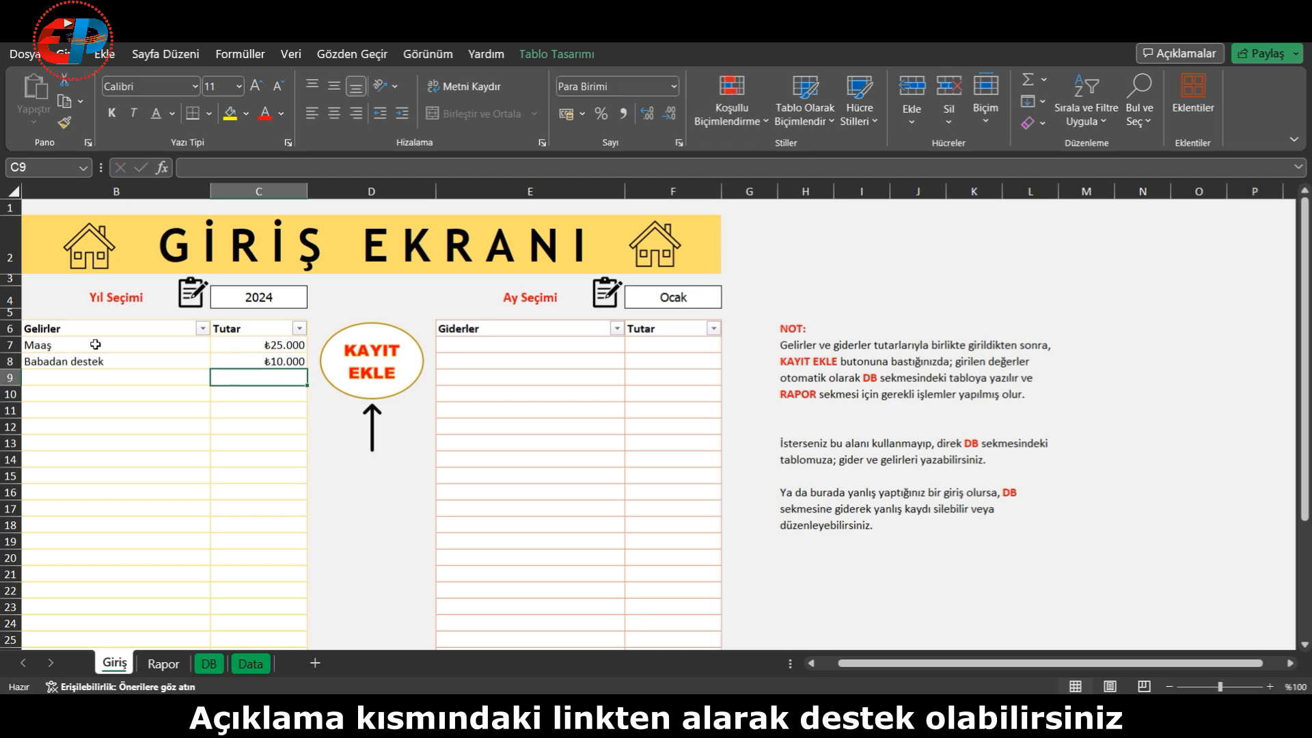
Step: Add Ek gelir with an amount of 5000 in the third row of the Gelirler table
{"action": "key", "text": "Left"}
{"action": "type", "text": "Ek ge"}
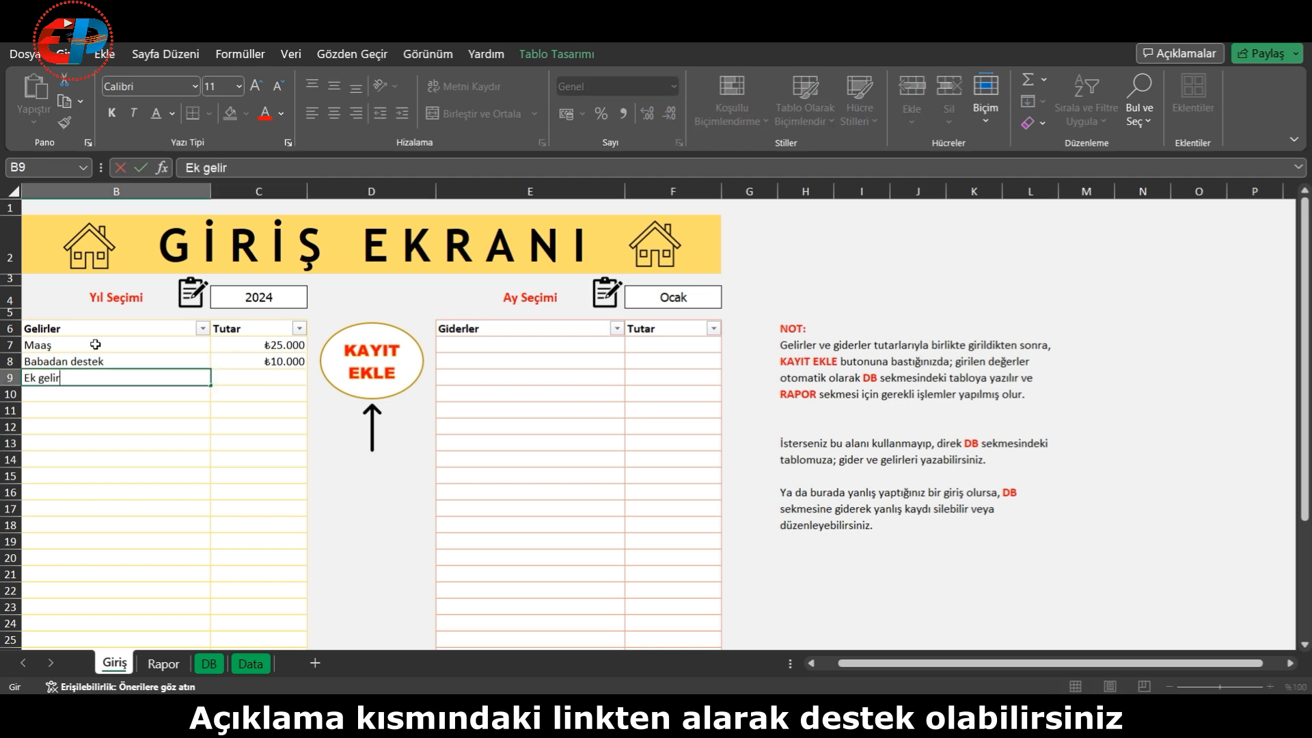
{"action": "key", "text": "Tab"}
{"action": "type", "text": "5.000"}
{"action": "key", "text": "Return"}
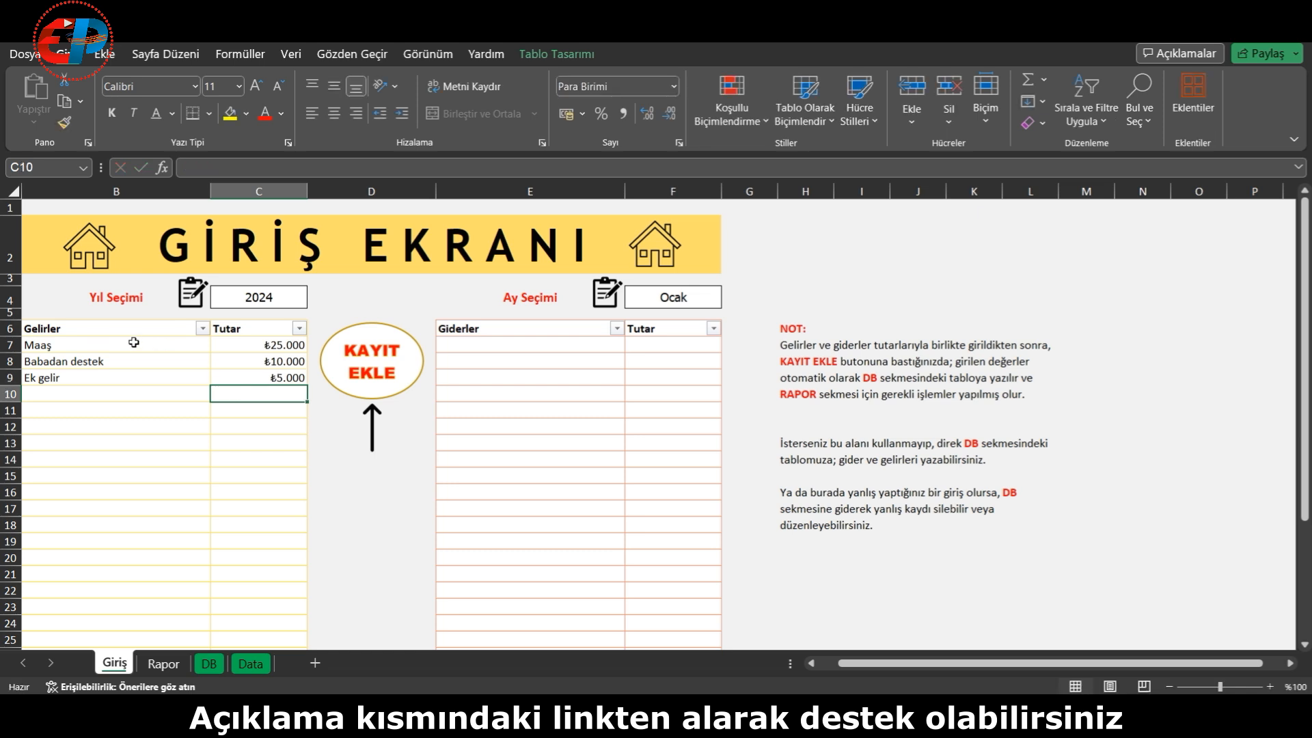
Step: Enter Kira with an amount of 12000 in the first row of the Giderler table
{"action": "left_click", "coordinate": [473, 346]}
{"action": "left_click", "coordinate": [473, 346]}
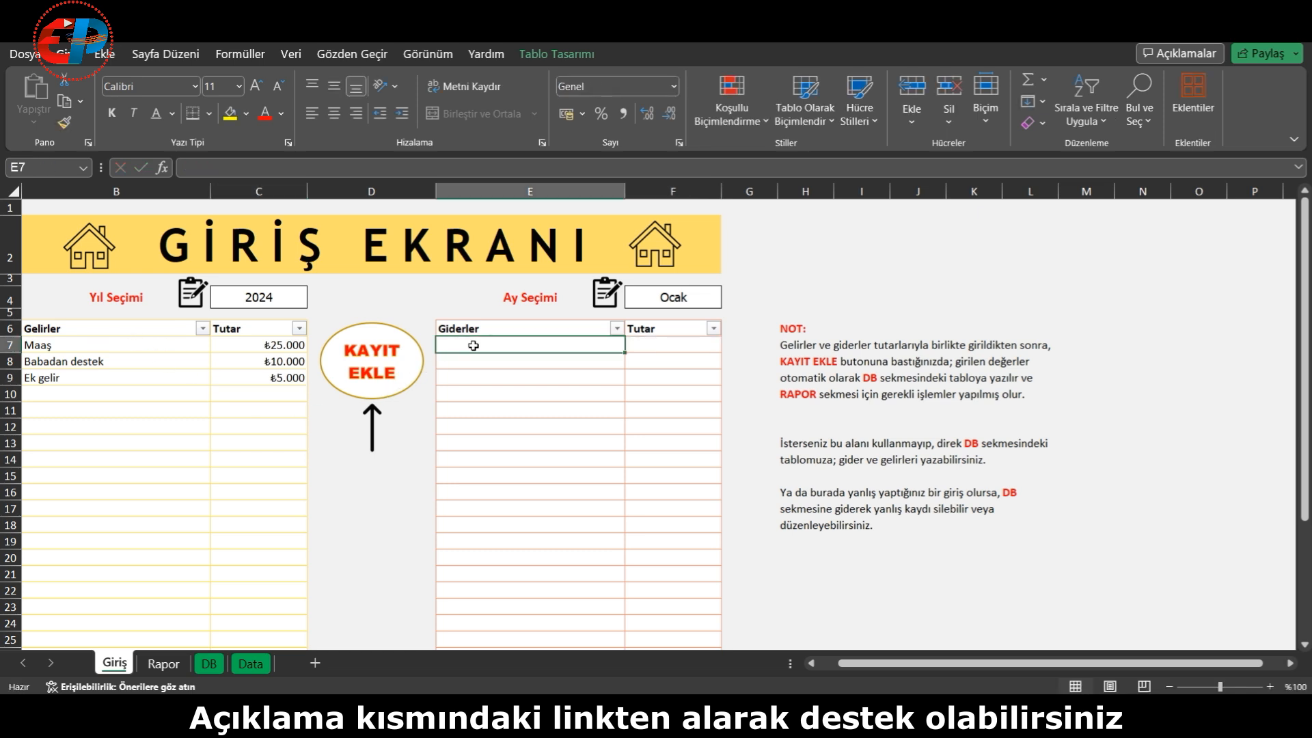
{"action": "type", "text": "Kira"}
{"action": "key", "text": "Tab"}
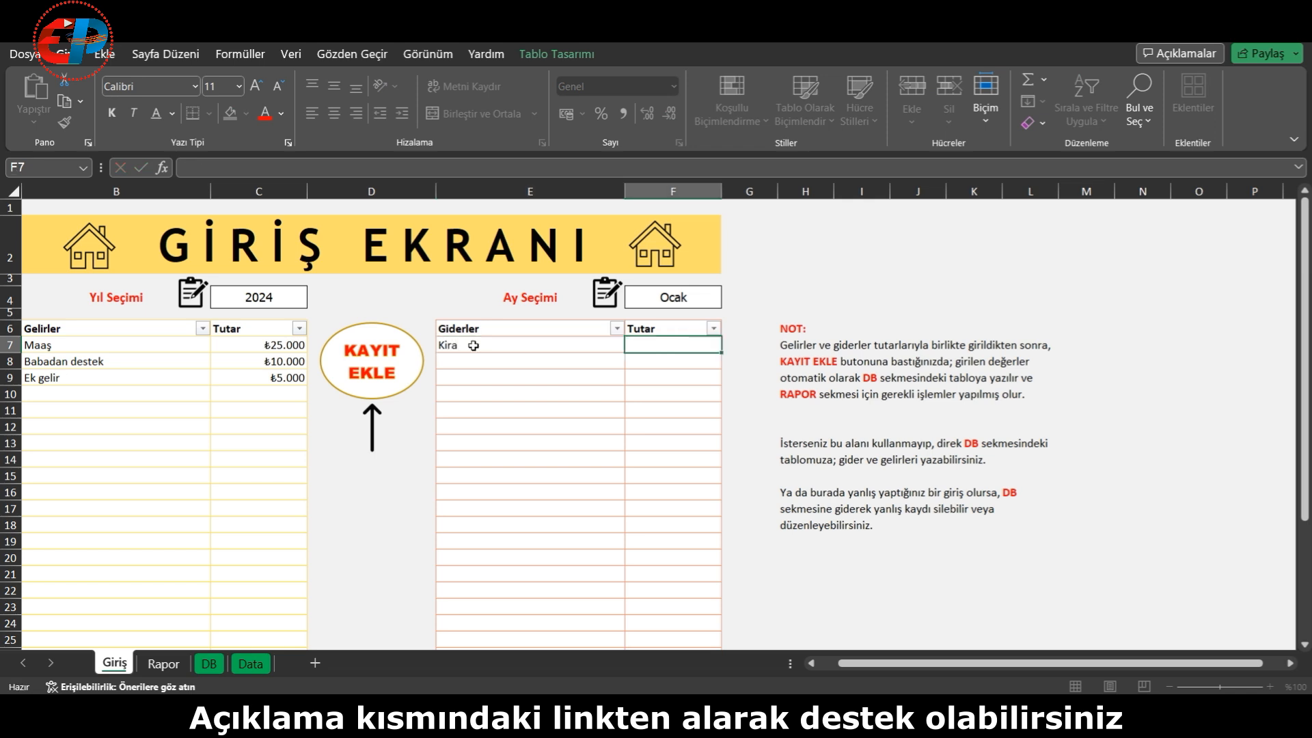
{"action": "type", "text": "12000"}
{"action": "key", "text": "Return"}
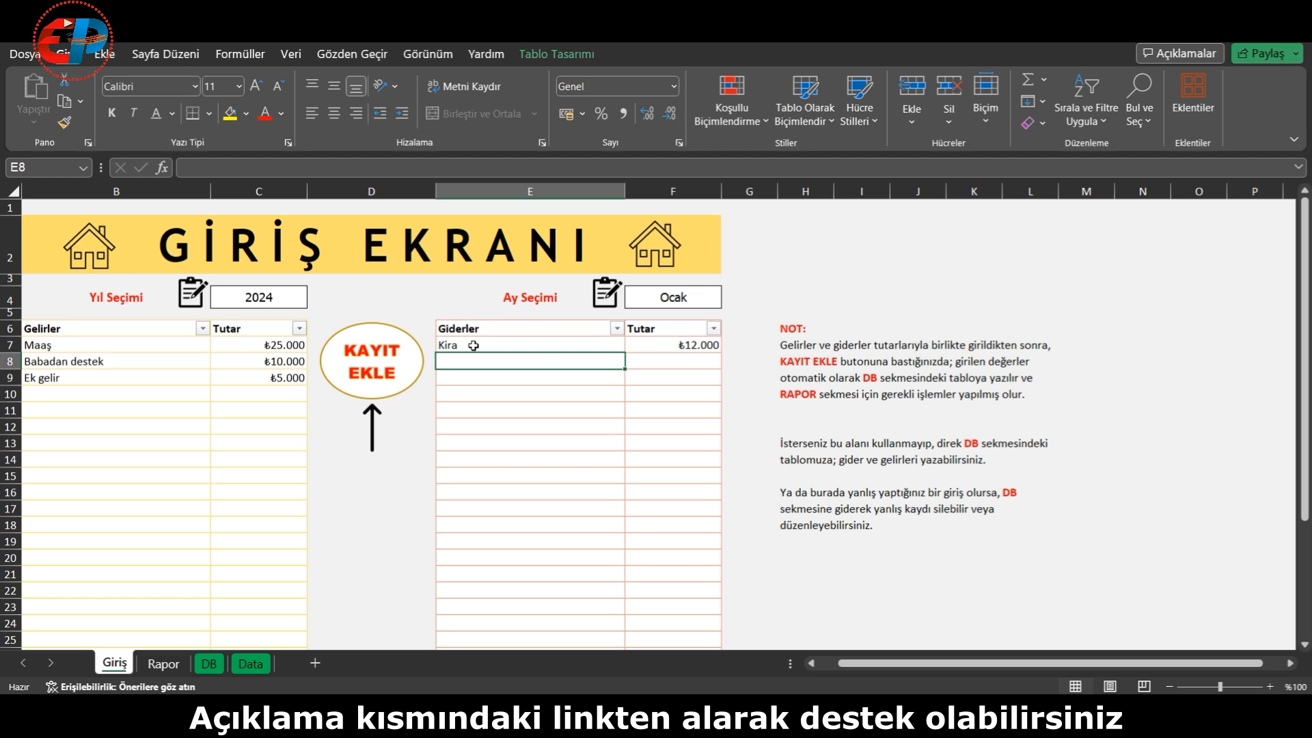
Step: Add Telefon Faturası with an amount of 400 in the second row of the Giderler table
{"action": "type", "text": "Telefon Faturası"}
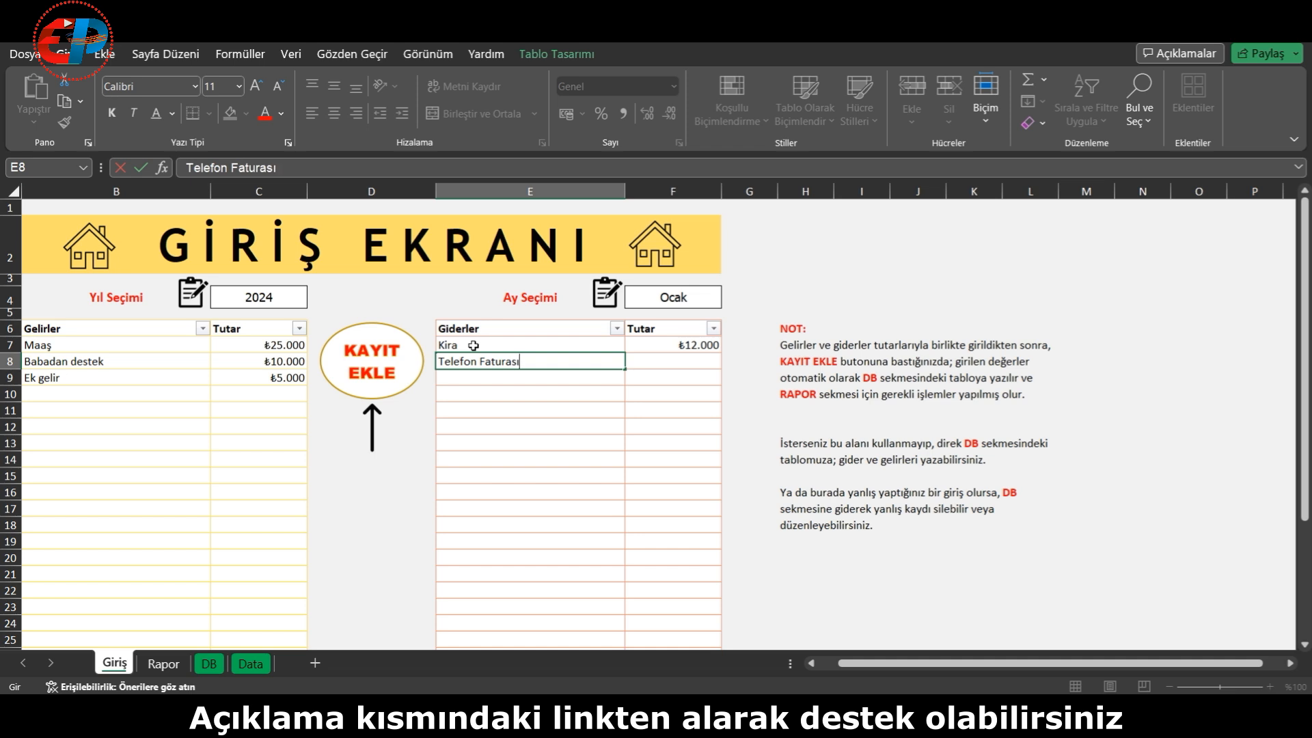
{"action": "key", "text": "Tab"}
{"action": "type", "text": "400"}
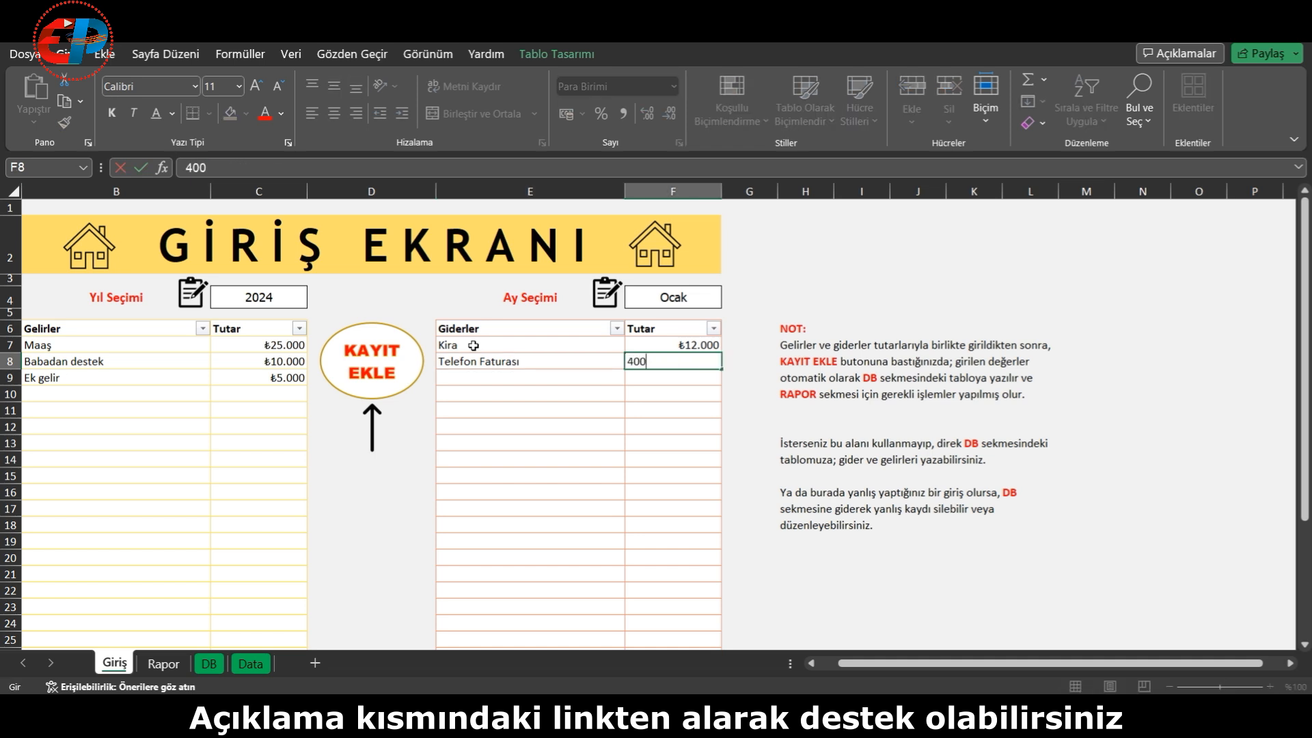
{"action": "key", "text": "Return"}
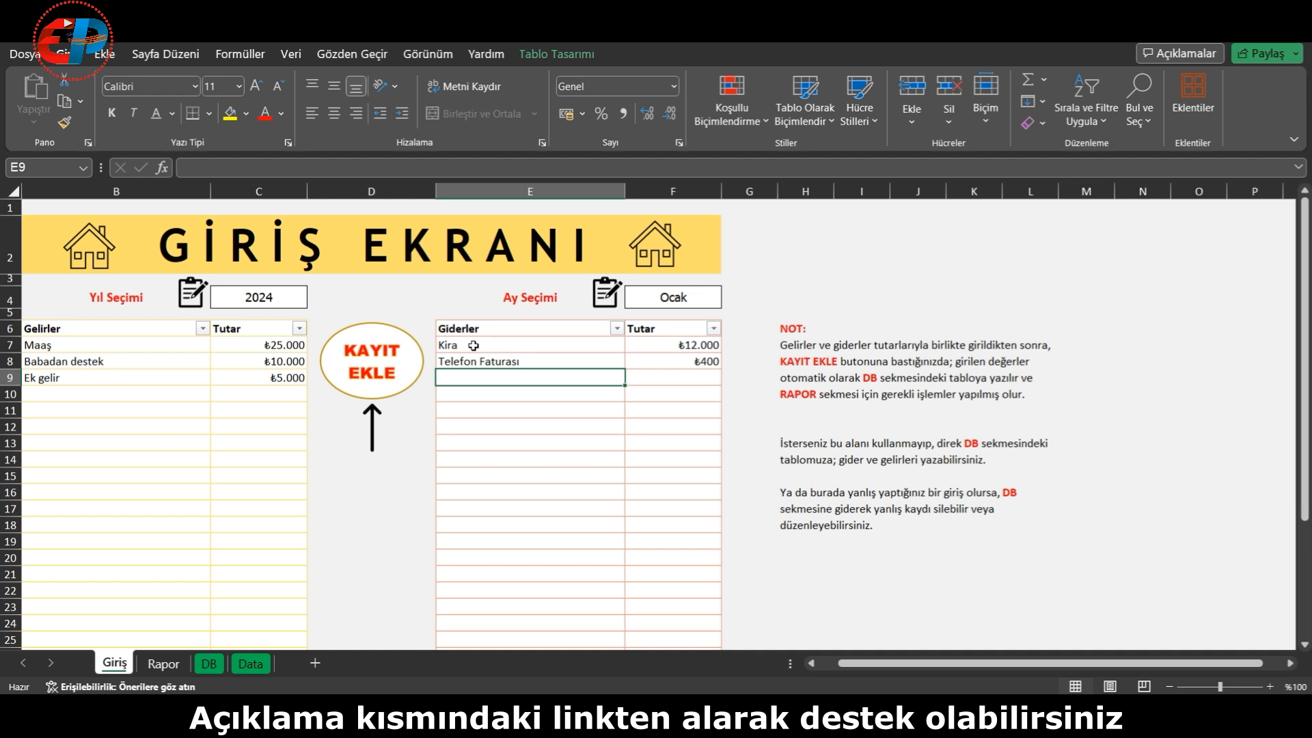
Step: Add Elektrik Faturası with an amount of 450 in the third row of the Giderler table
{"action": "type", "text": "Elektrik"}
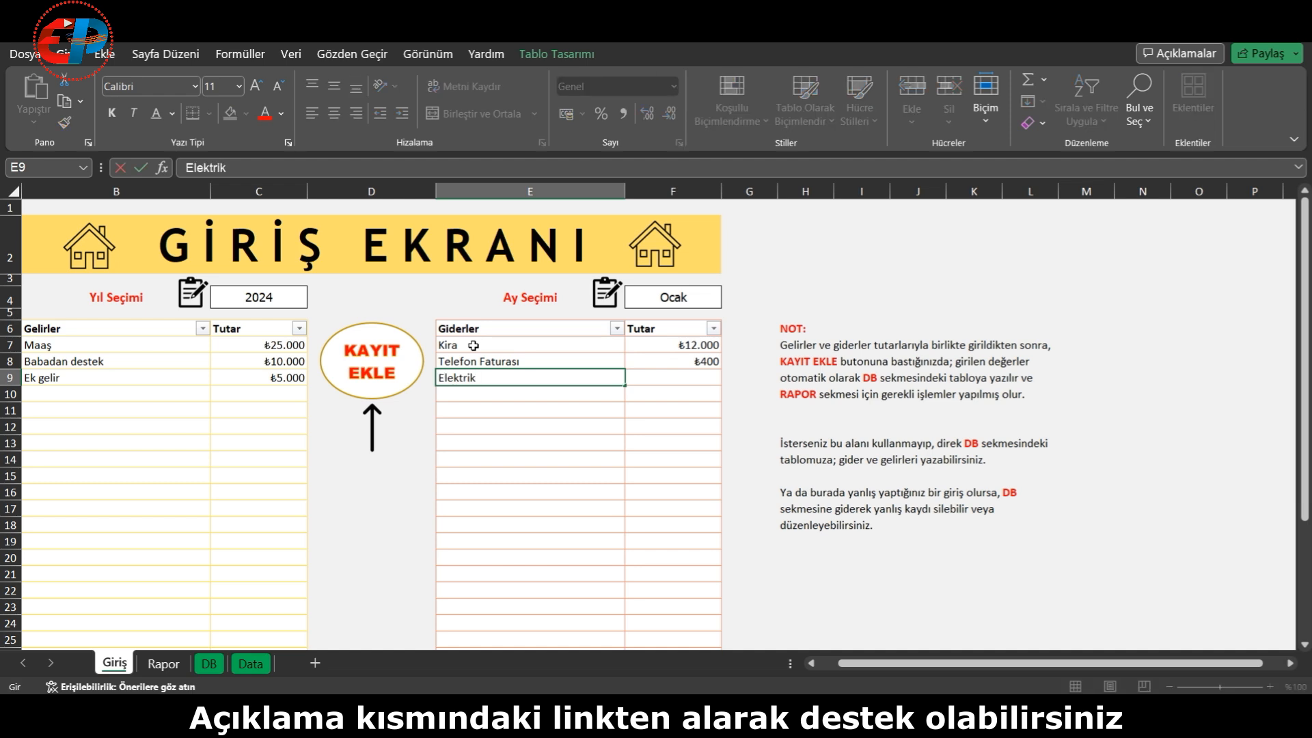
{"action": "type", "text": " Faturası"}
{"action": "key", "text": "Tab"}
{"action": "type", "text": "450"}
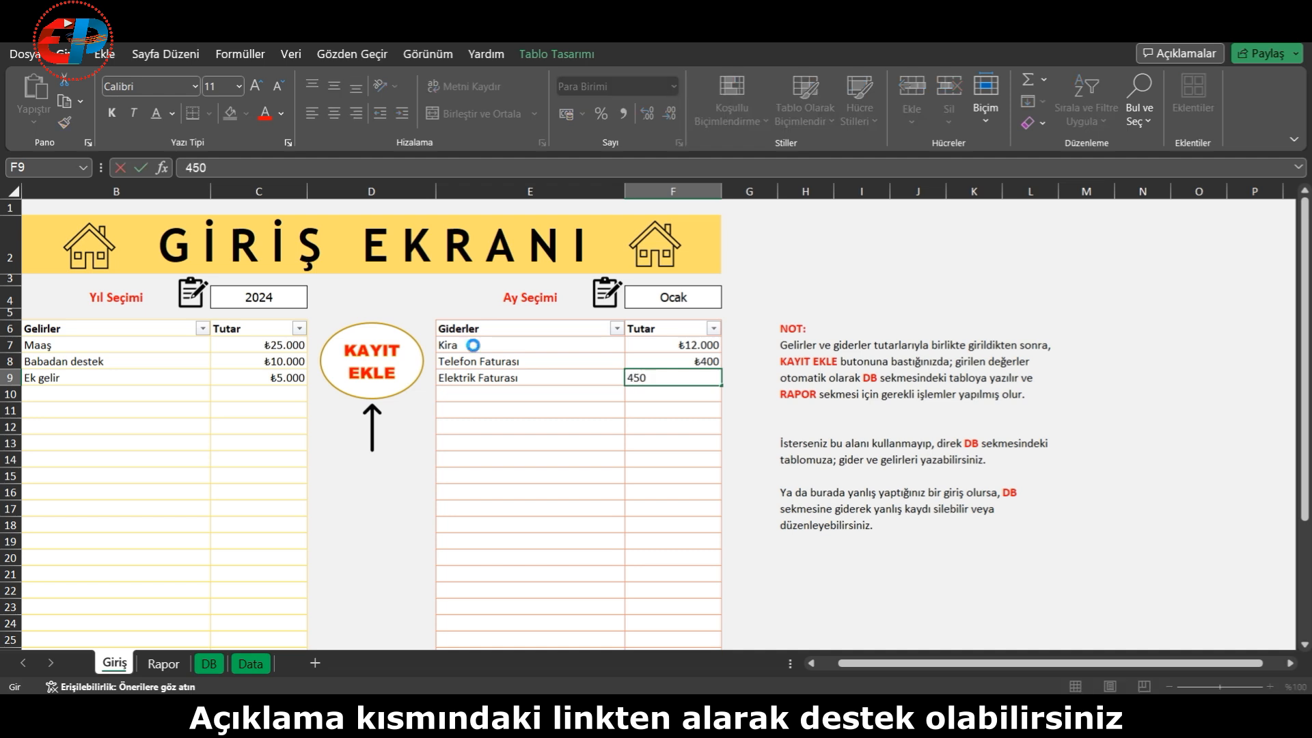
{"action": "key", "text": "Return"}
Step: Add Su Faturası with an amount of 550 in the fourth row of the Giderler table
{"action": "type", "text": "Su"}
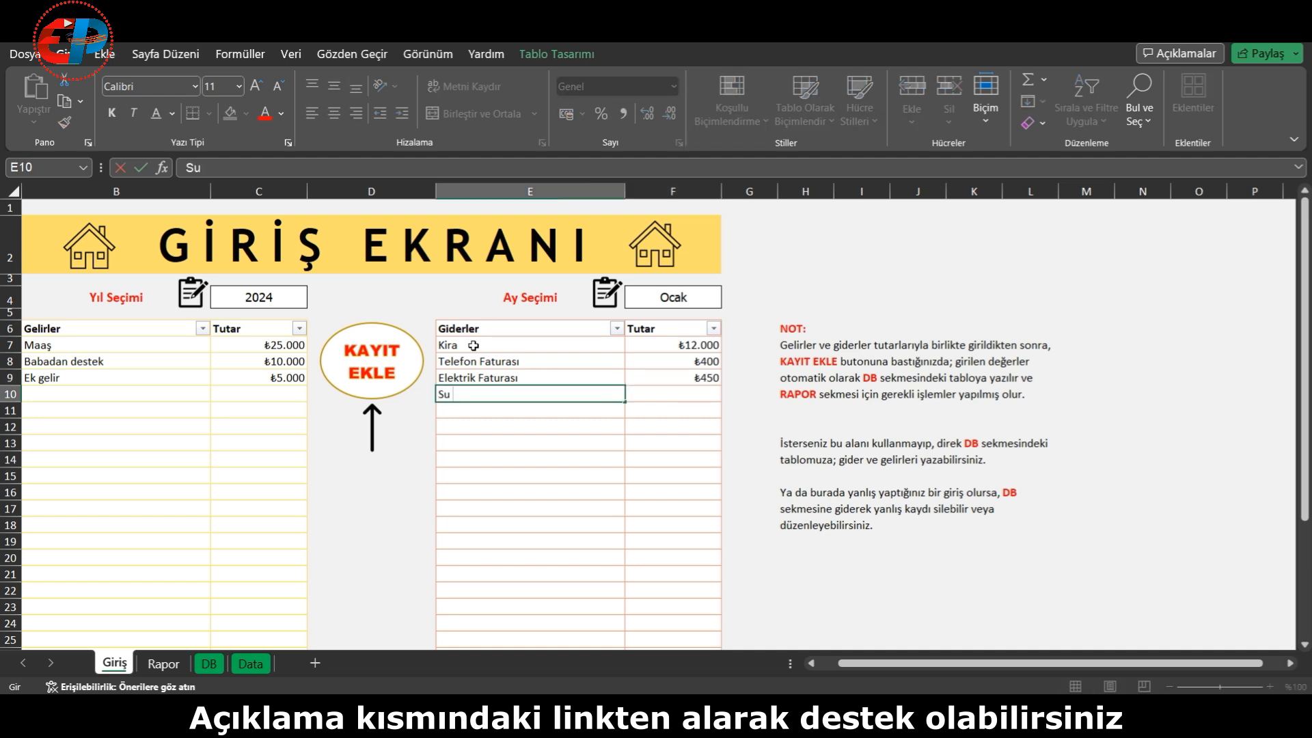
{"action": "key", "text": "BackSpace"}
{"action": "key", "text": "BackSpace"}
{"action": "key", "text": "BackSpace"}
{"action": "type", "text": "Faturası"}
{"action": "key", "text": "Tab"}
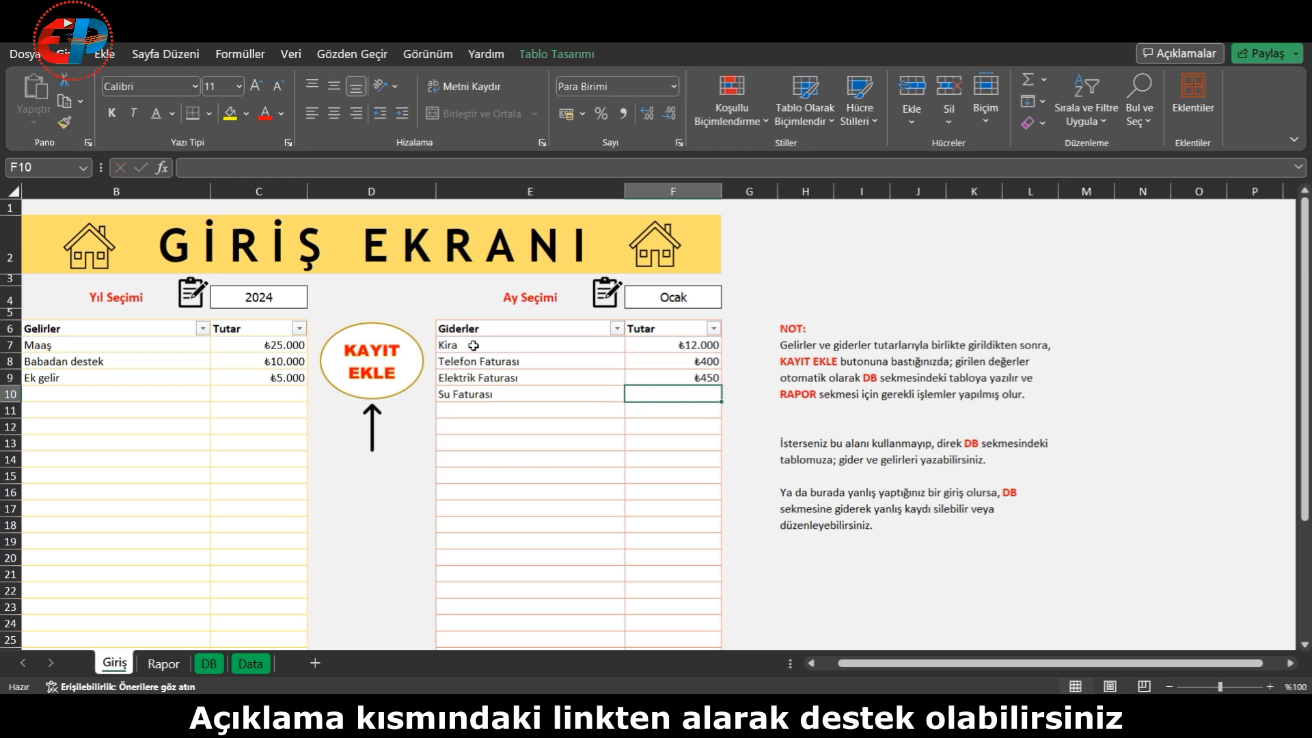
{"action": "type", "text": "550"}
{"action": "key", "text": "Return"}
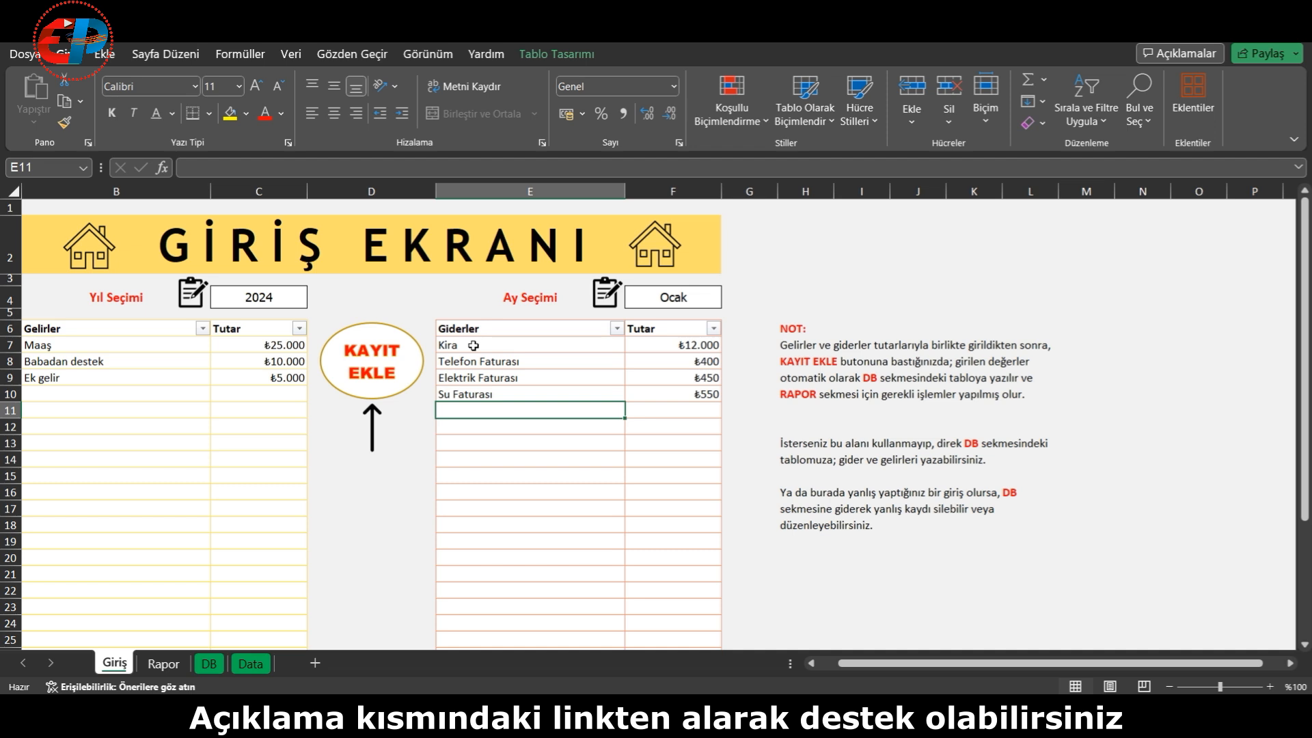
Step: Add Doğalgaz Faturası with an amount of 1050 in the fifth row of the Giderler table
{"action": "type", "text": "Doğalgaz"}
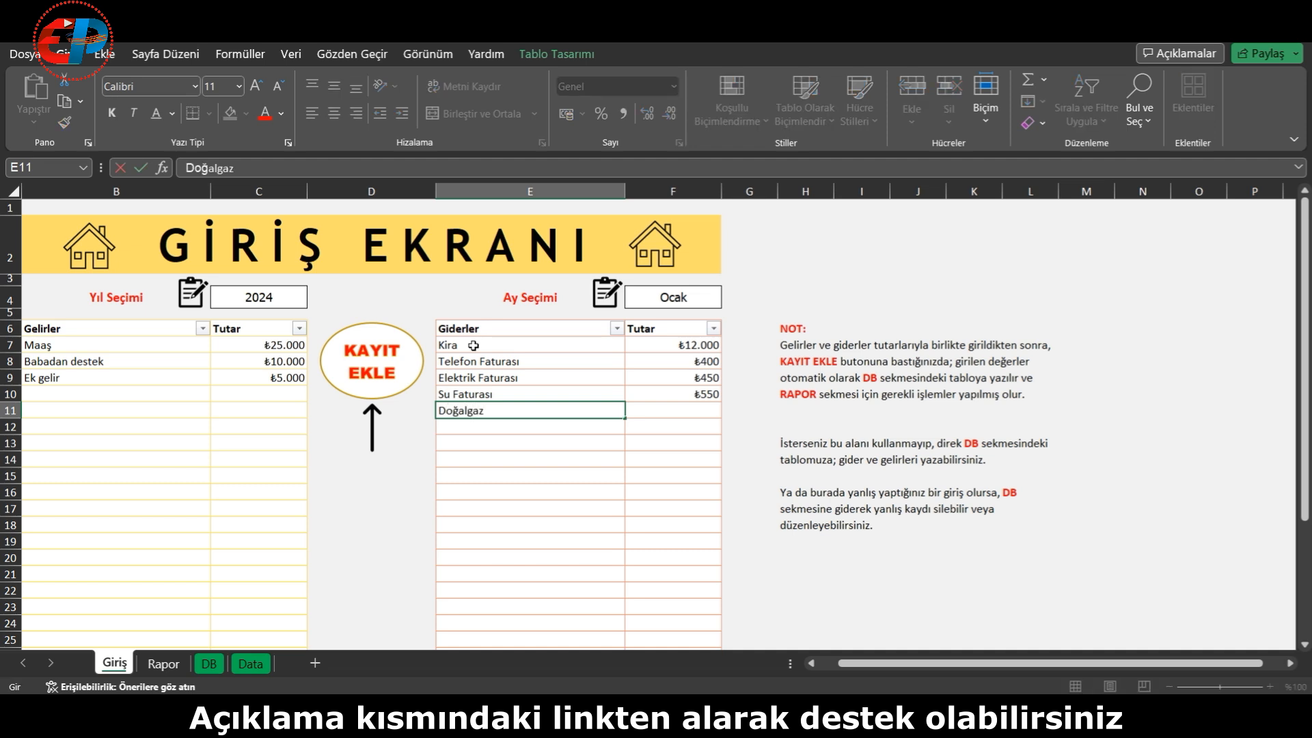
{"action": "type", "text": " Faturası"}
{"action": "key", "text": "Tab"}
{"action": "type", "text": "1050"}
{"action": "key", "text": "ctrl+Return"}
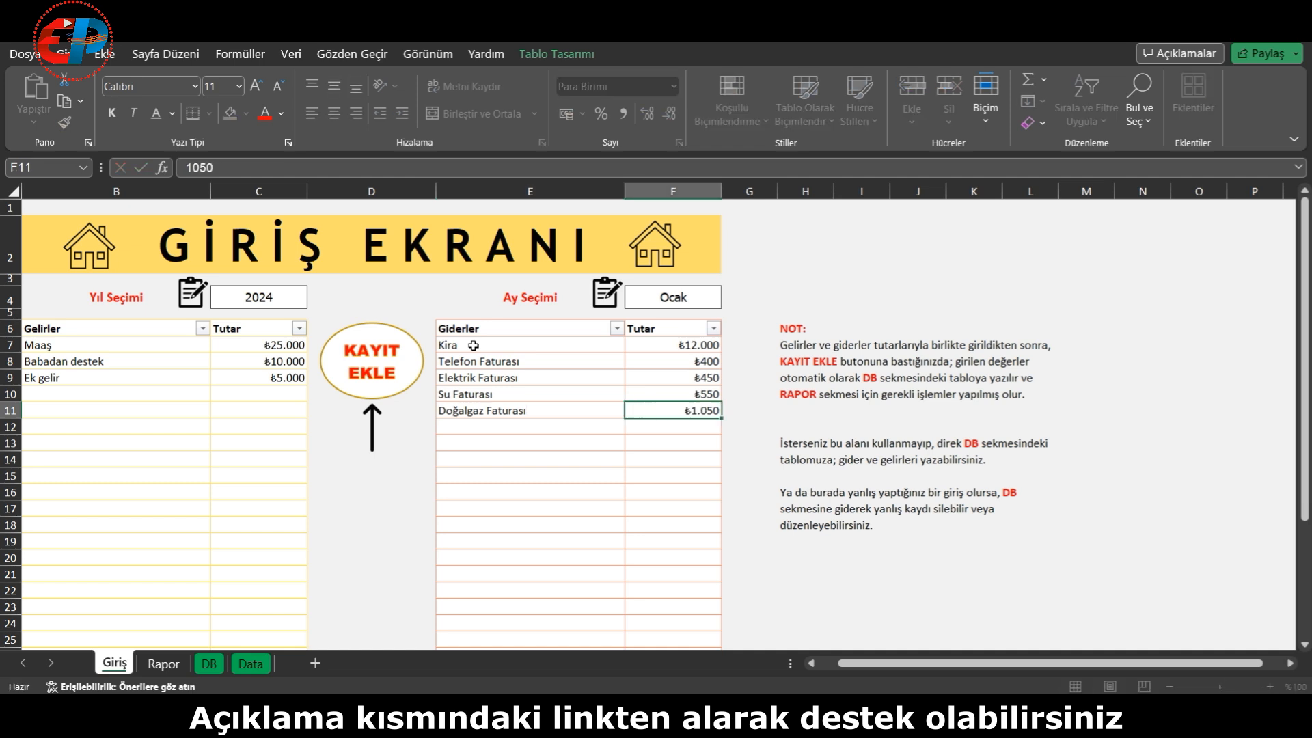
{"action": "key", "text": "Return"}
Step: Add Market with an amount of 3500 in the sixth row of the Giderler table
{"action": "key", "text": "Left"}
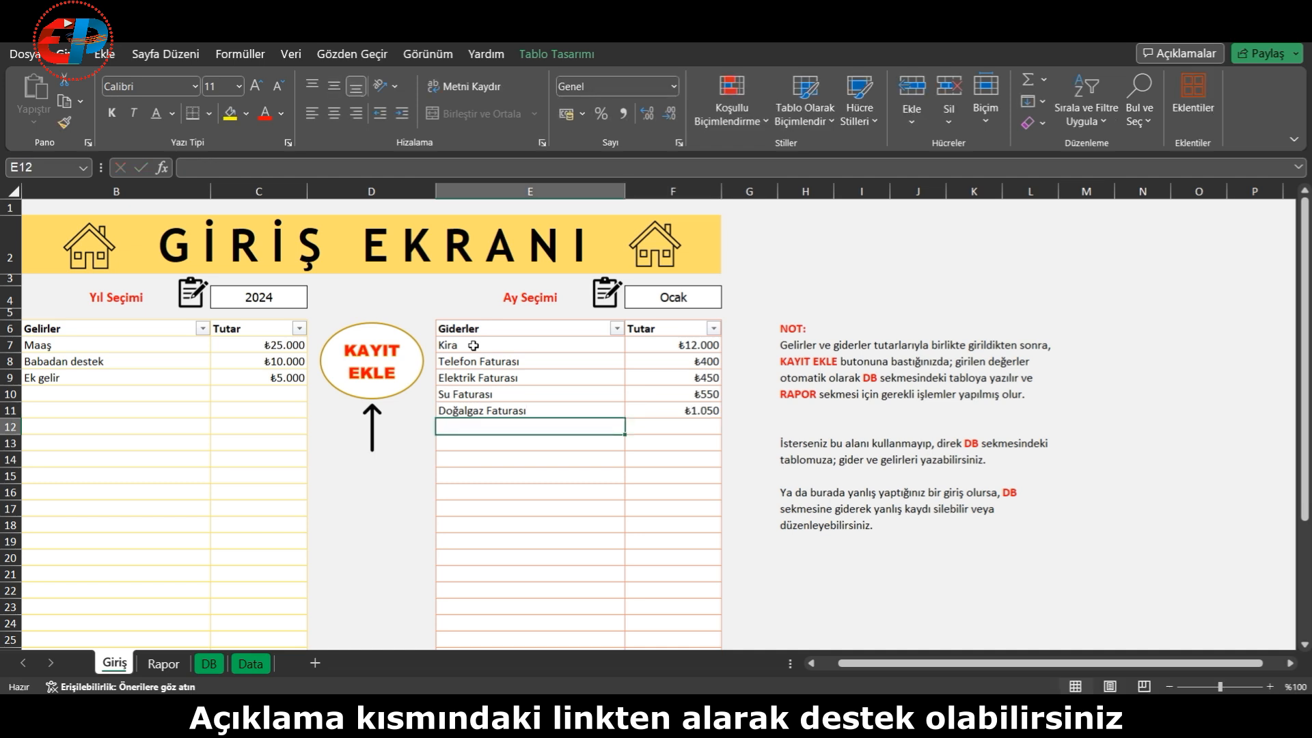
{"action": "type", "text": "Market"}
{"action": "key", "text": "Tab"}
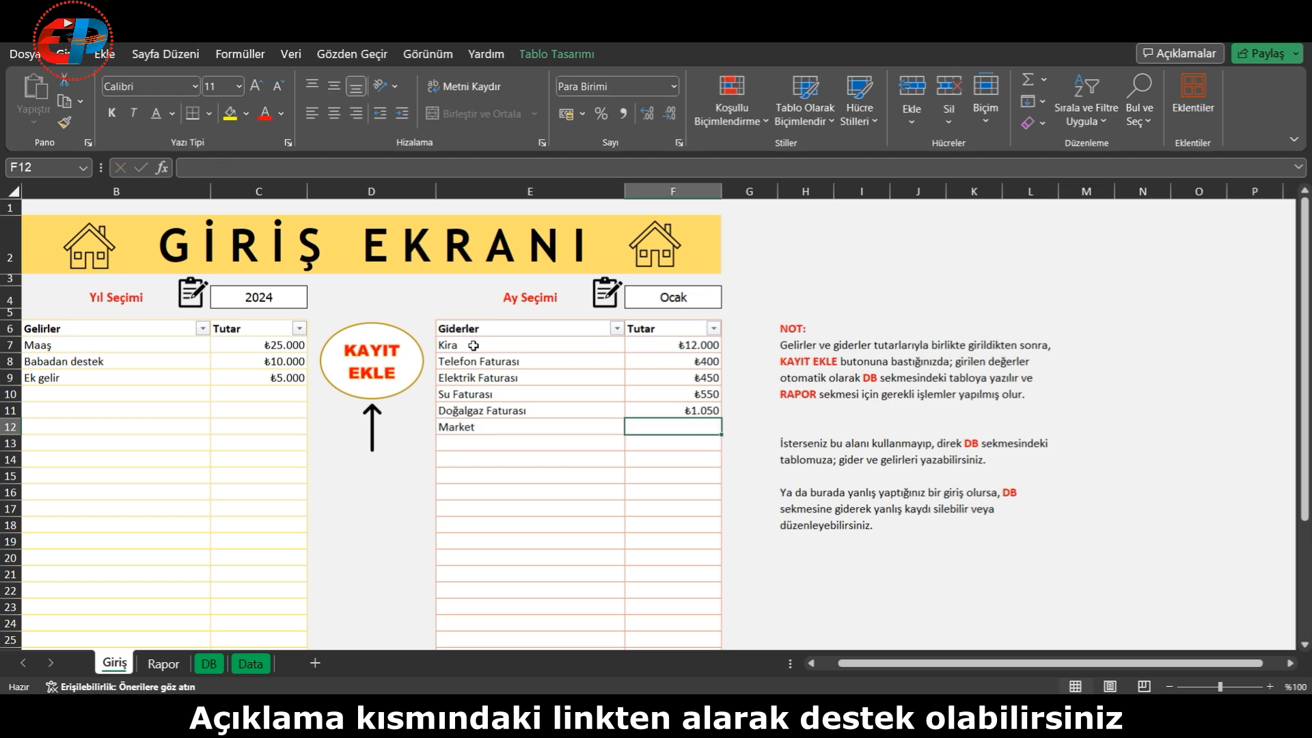
{"action": "type", "text": "3.50"}
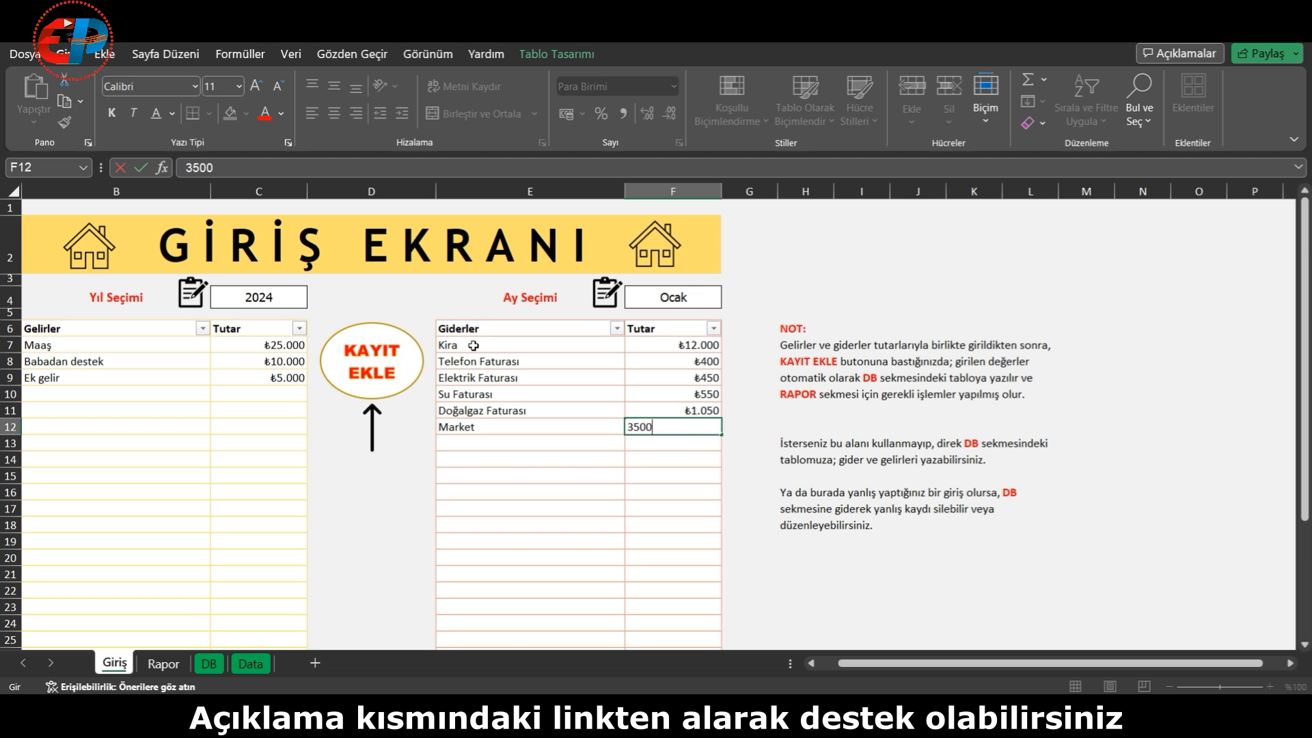
{"action": "type", "text": "0"}
{"action": "key", "text": "Return"}
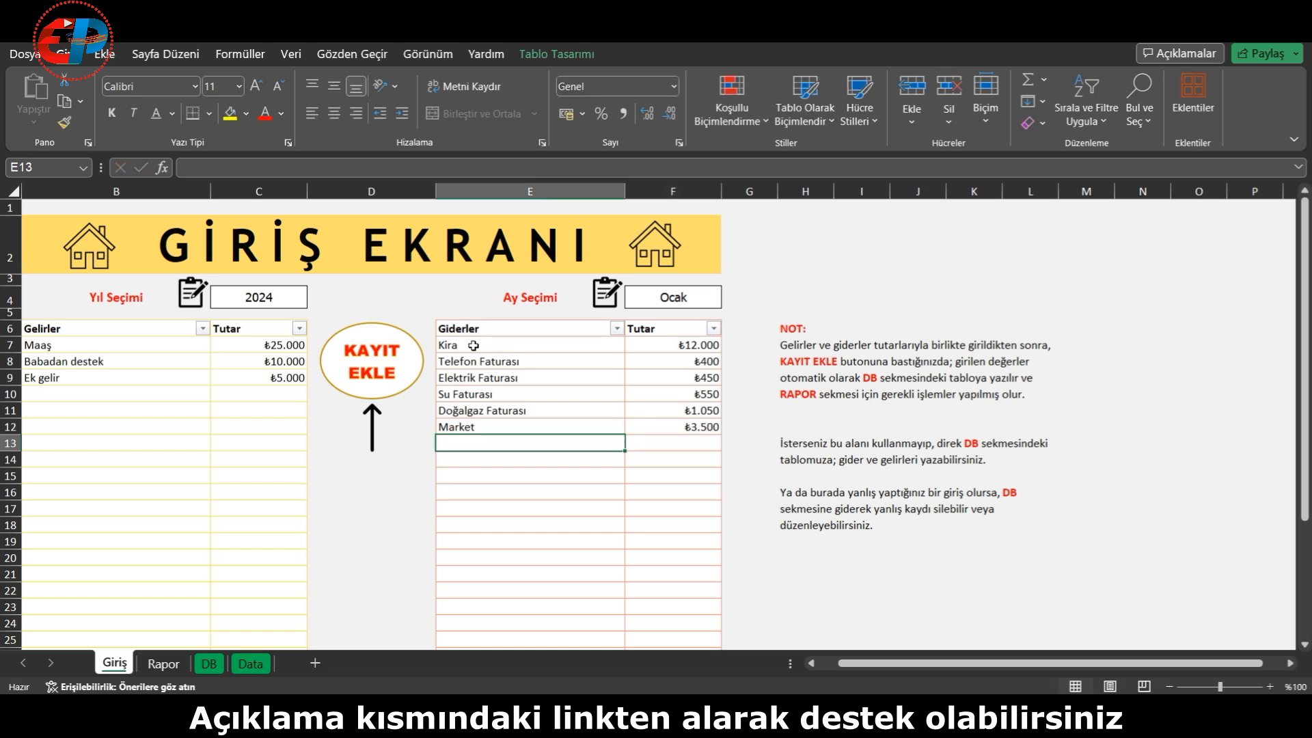
Step: Add Çocuklara Harçlık with an amount of 1500 in the seventh row of the Giderler table
{"action": "type", "text": "Çoc"}
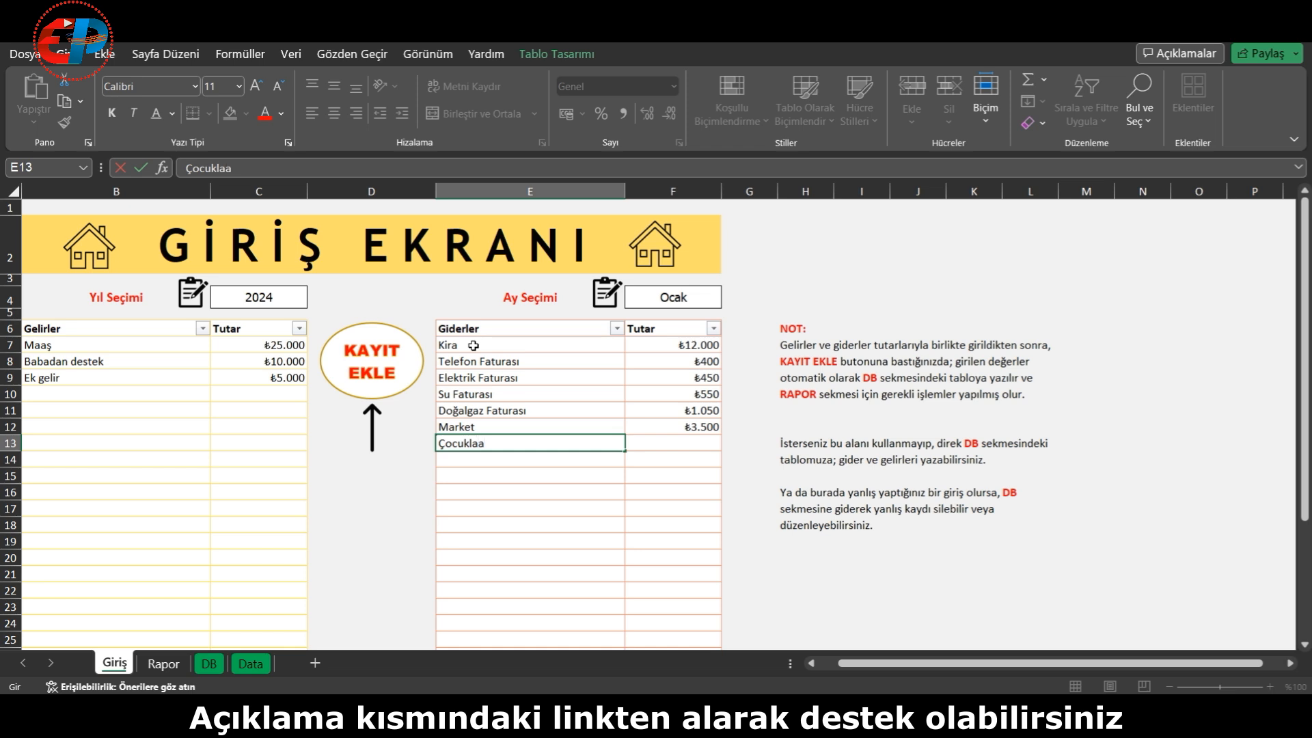
{"action": "type", "text": "uklara Harçlık"}
{"action": "key", "text": "Tab"}
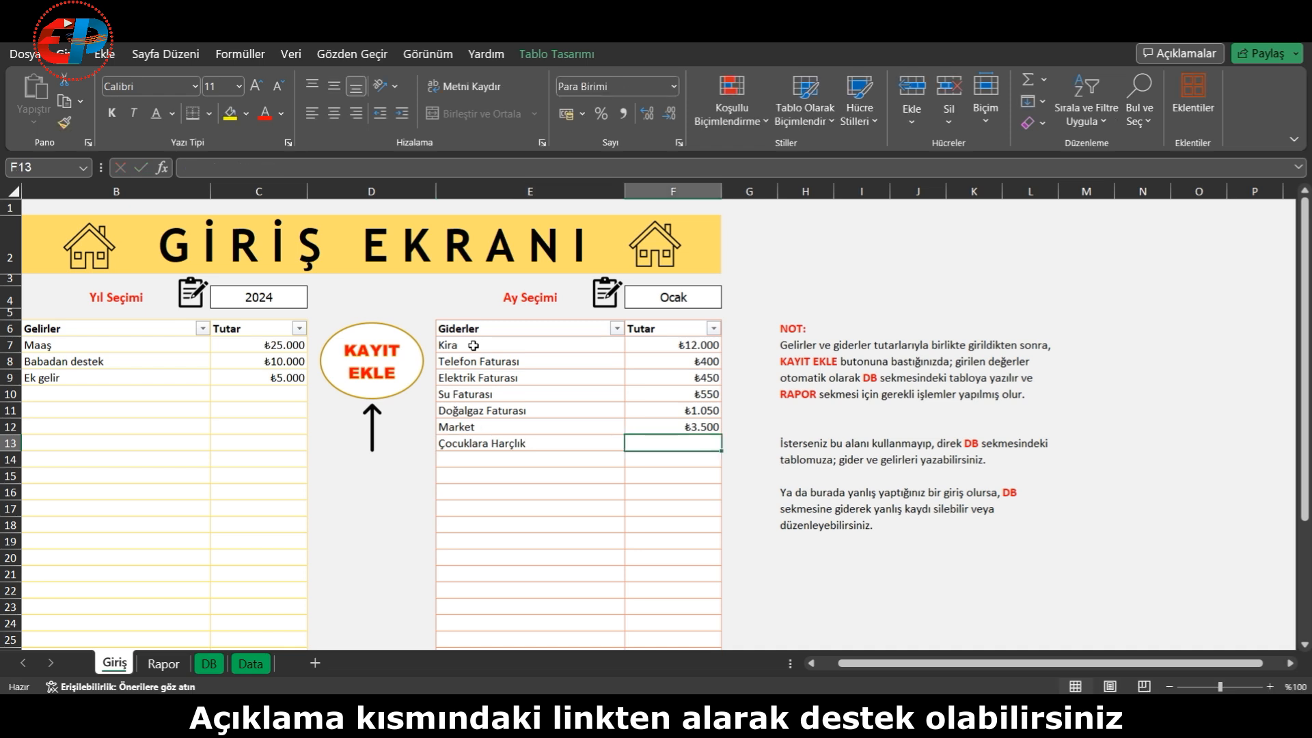
{"action": "type", "text": "1500"}
{"action": "key", "text": "Return"}
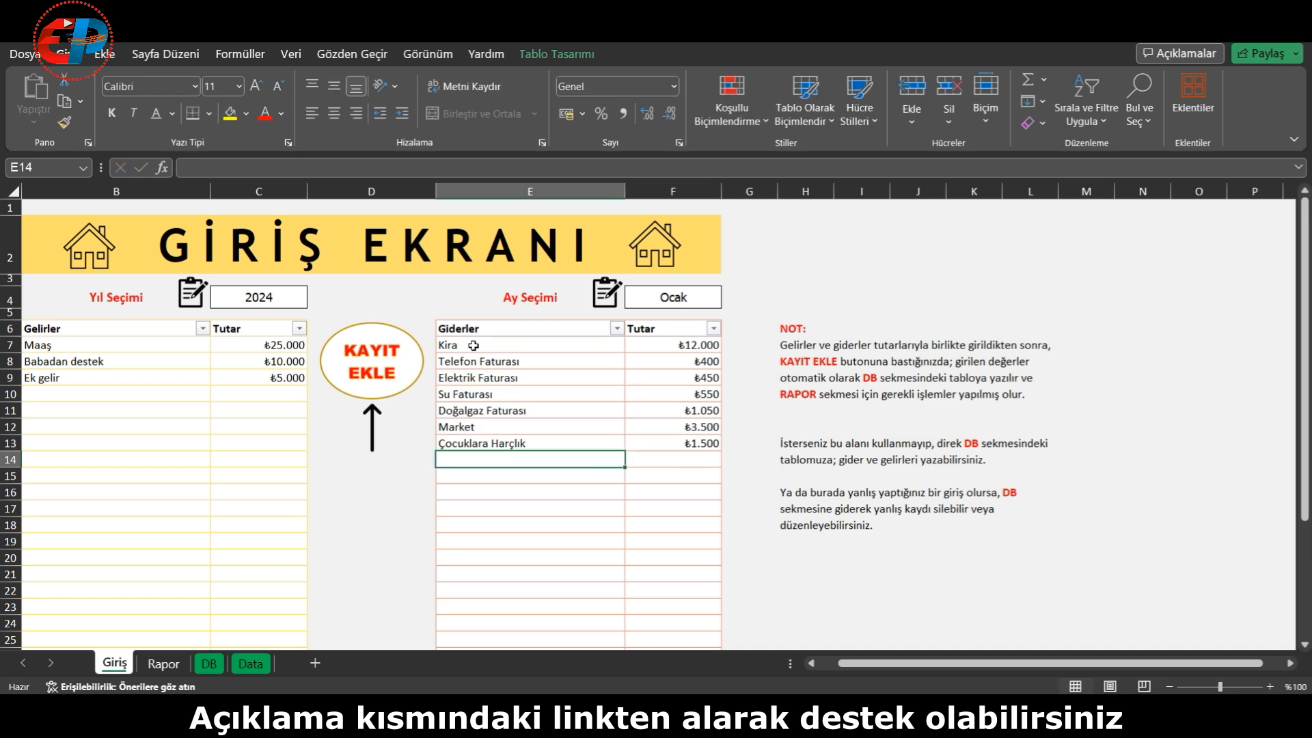
Step: Add Benzin with an amount of 2200 in the eighth row of the Giderler table
{"action": "left_click", "coordinate": [473, 346]}
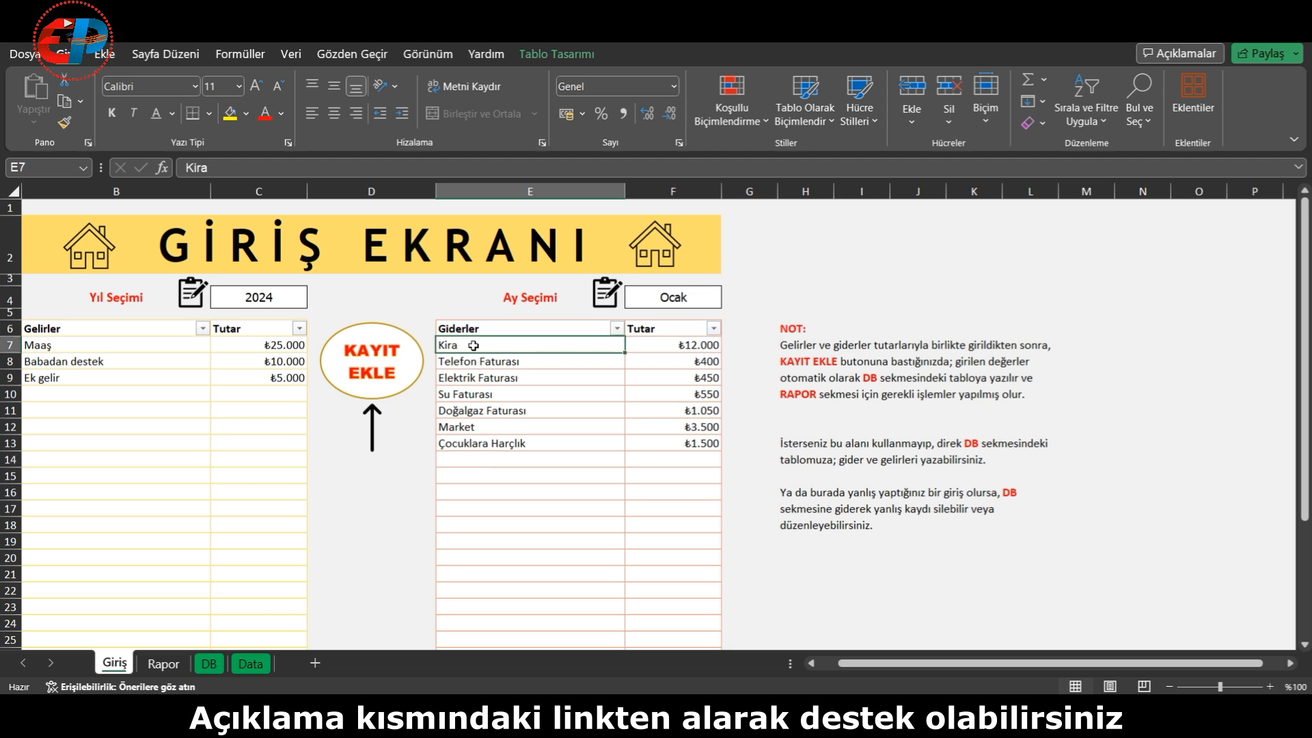
{"action": "left_click", "coordinate": [530, 460]}
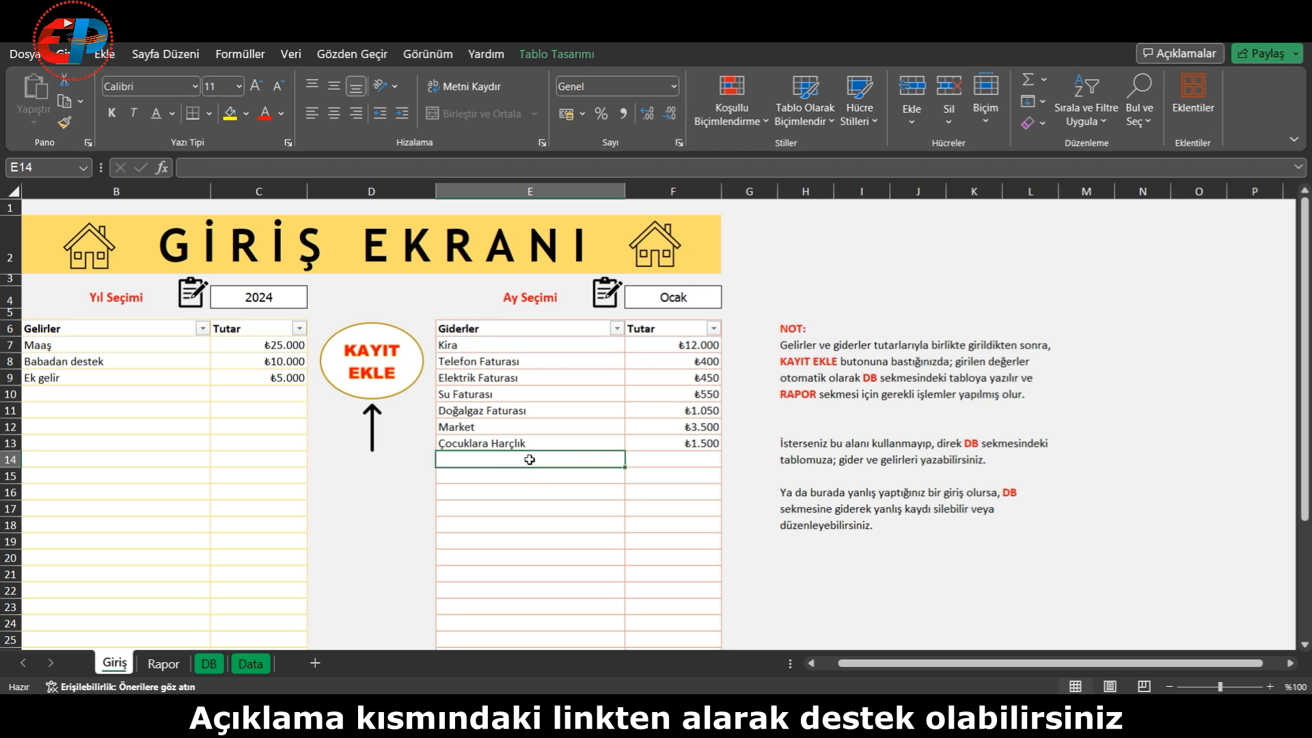
{"action": "type", "text": "Benzi"}
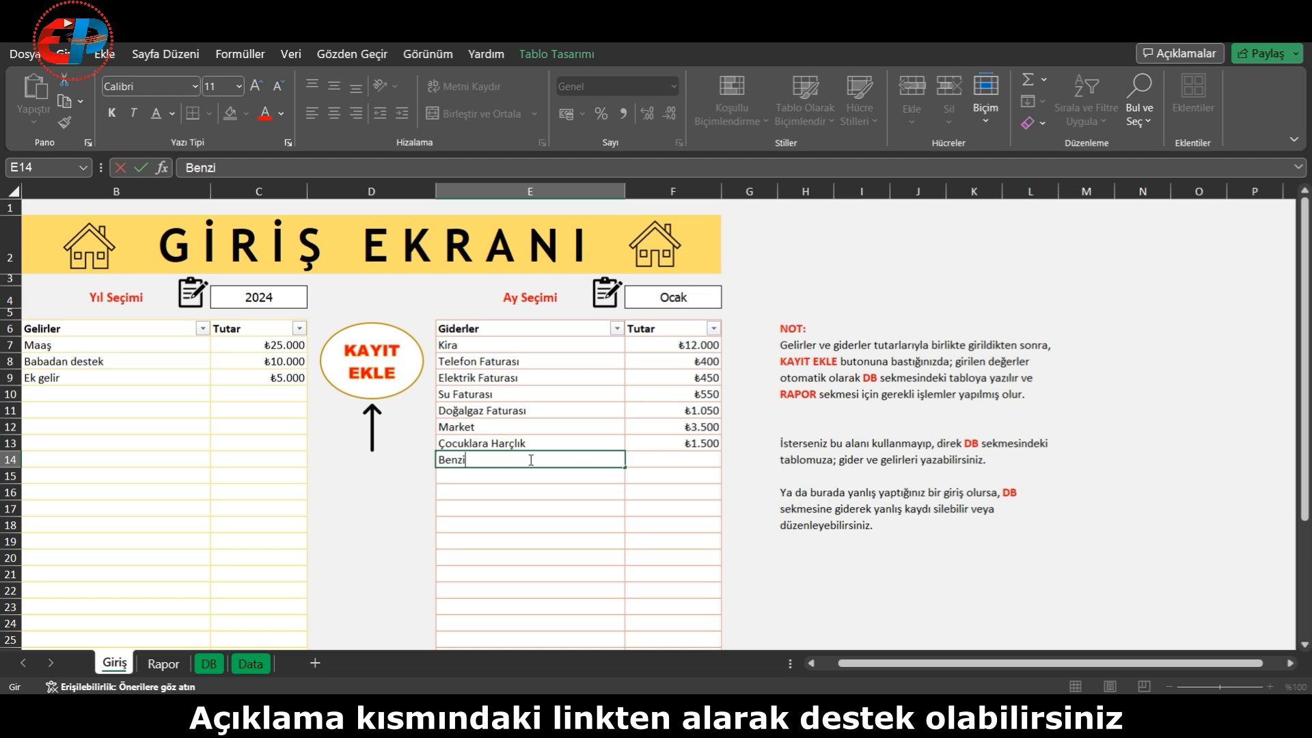
{"action": "type", "text": "n"}
{"action": "key", "text": "Tab"}
{"action": "type", "text": "220"}
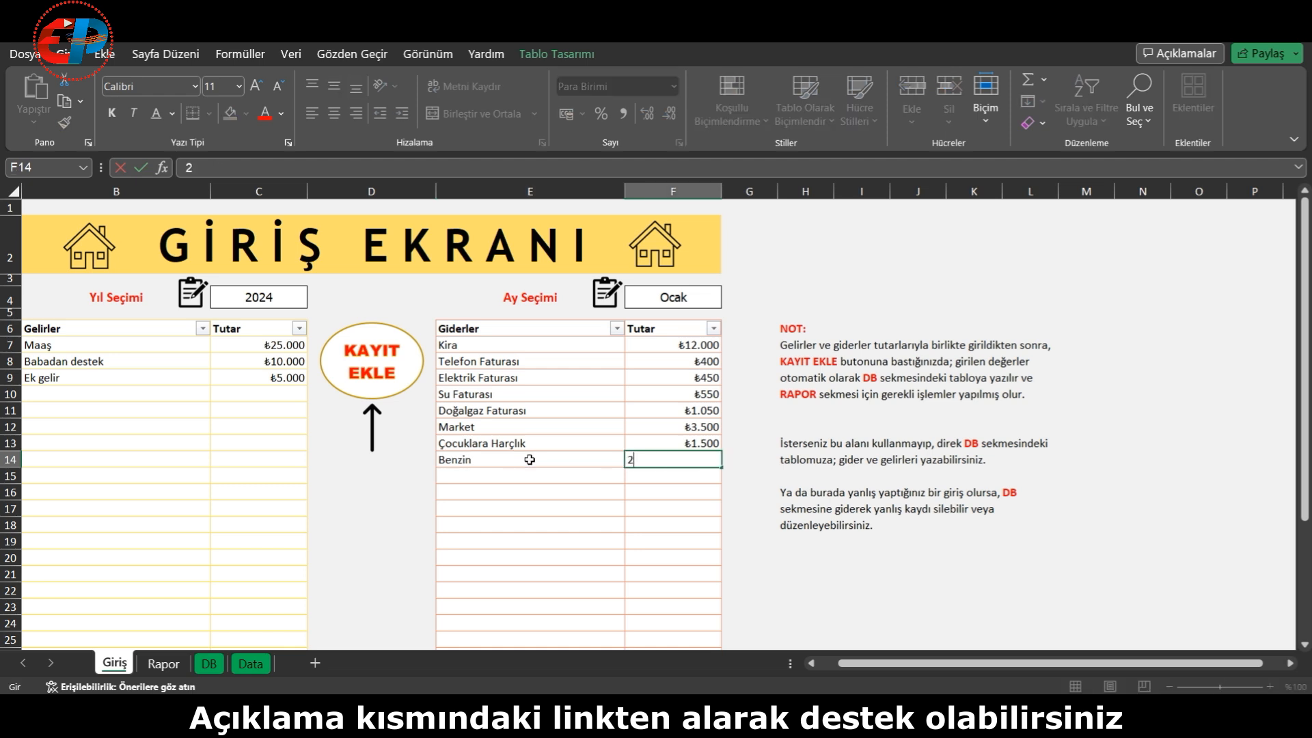
{"action": "key", "text": "Return"}
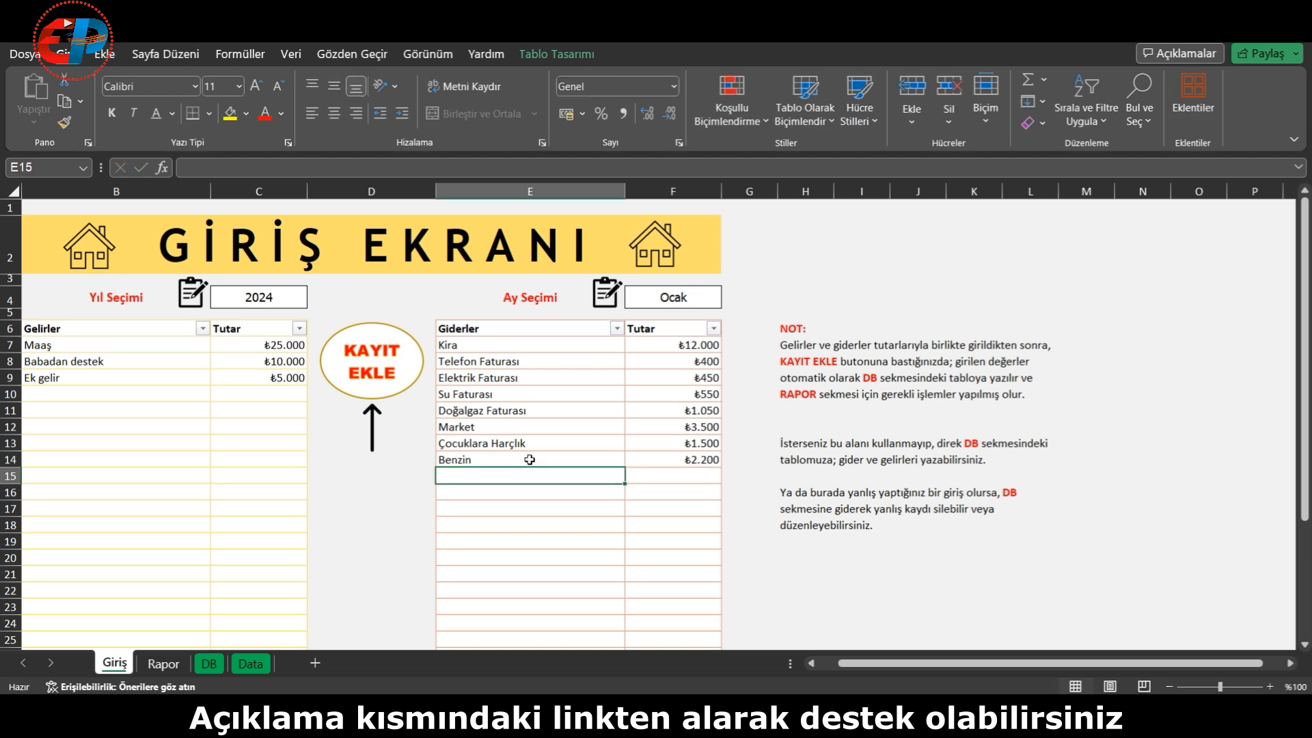
Step: Add MTV with an amount of 850 in the ninth row of the Giderler table
{"action": "type", "text": "MTV"}
{"action": "key", "text": "Tab"}
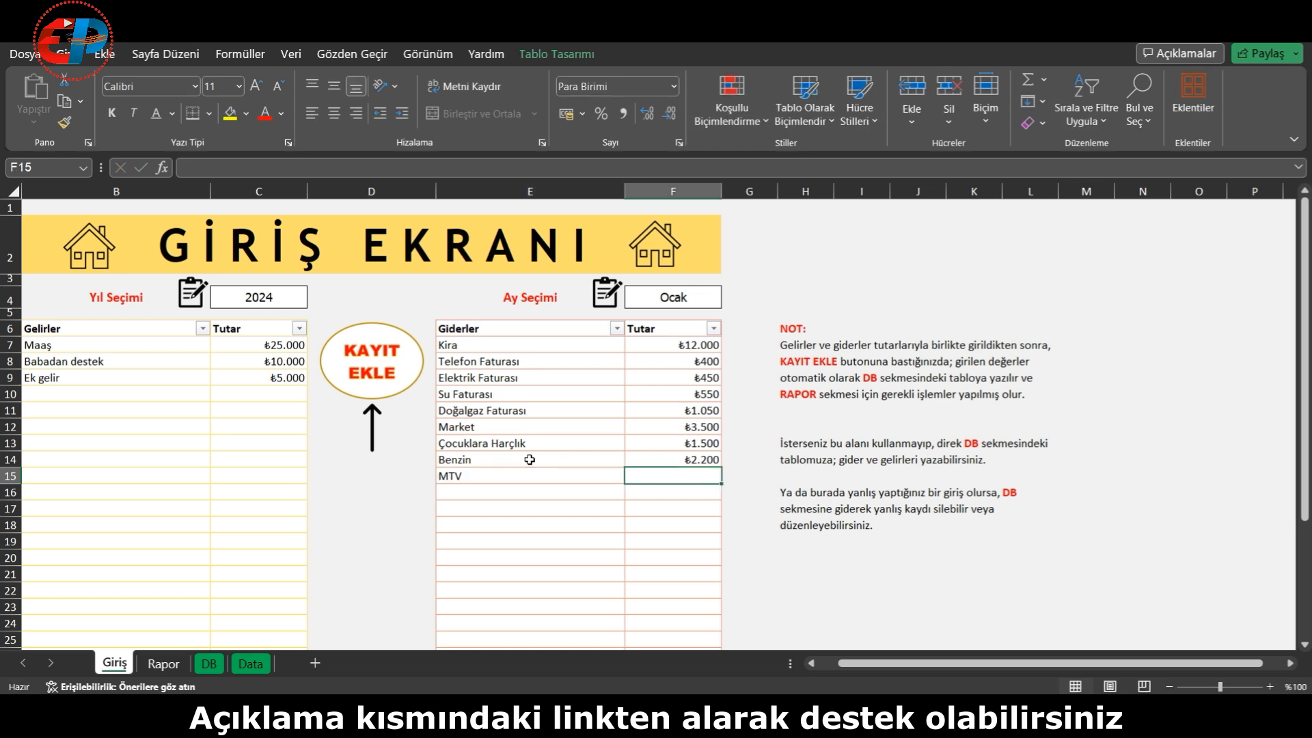
{"action": "type", "text": "850"}
{"action": "key", "text": "Up"}
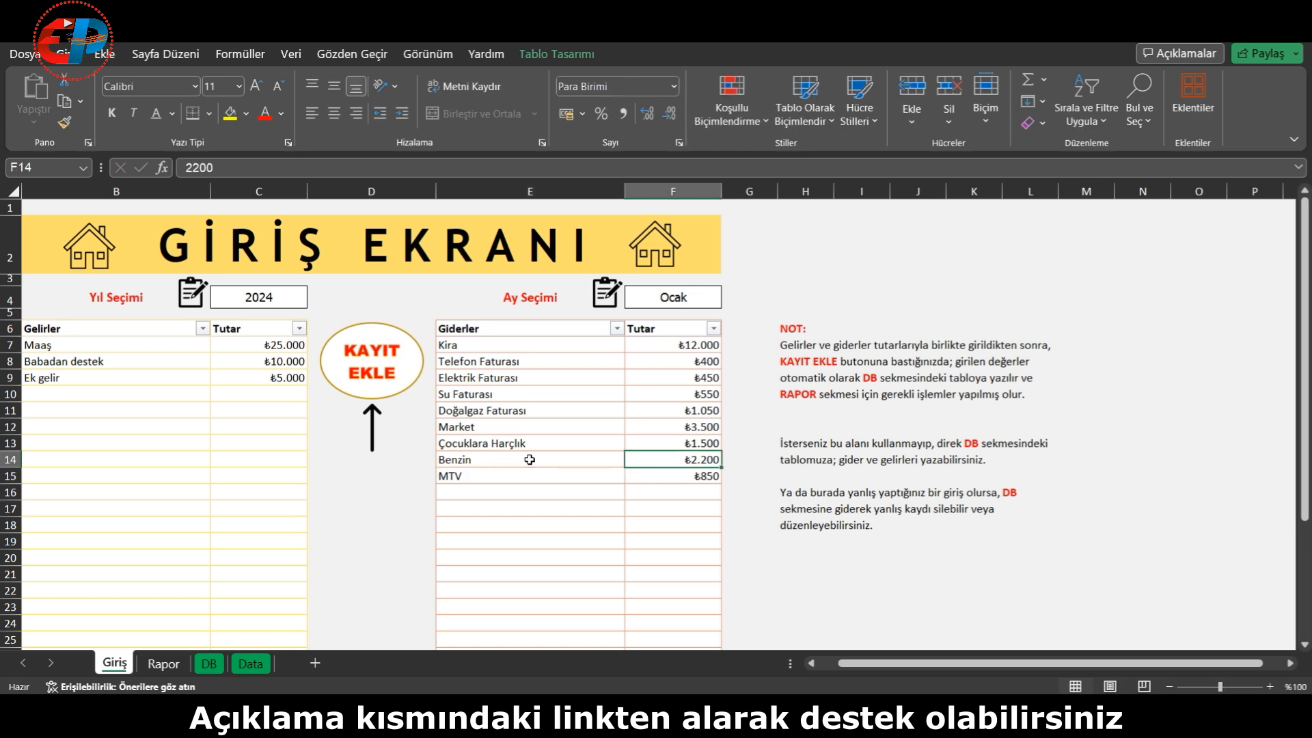
Step: Save the January 2024 entries with KAYIT EKLE and check the records on the DB sheet
{"action": "left_click", "coordinate": [585, 507]}
{"action": "scroll", "coordinate": [369, 471], "scroll_direction": "down", "scroll_amount": 5}
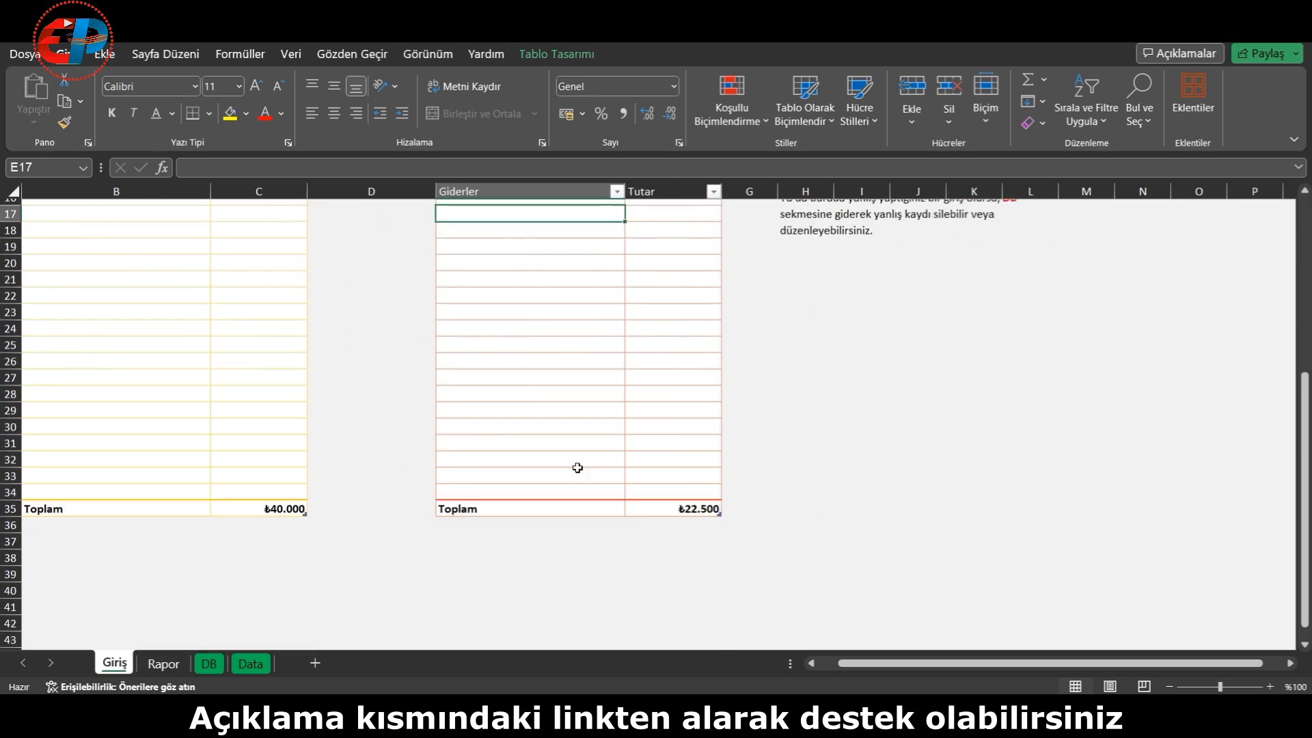
{"action": "scroll", "coordinate": [547, 464], "scroll_direction": "up", "scroll_amount": 5}
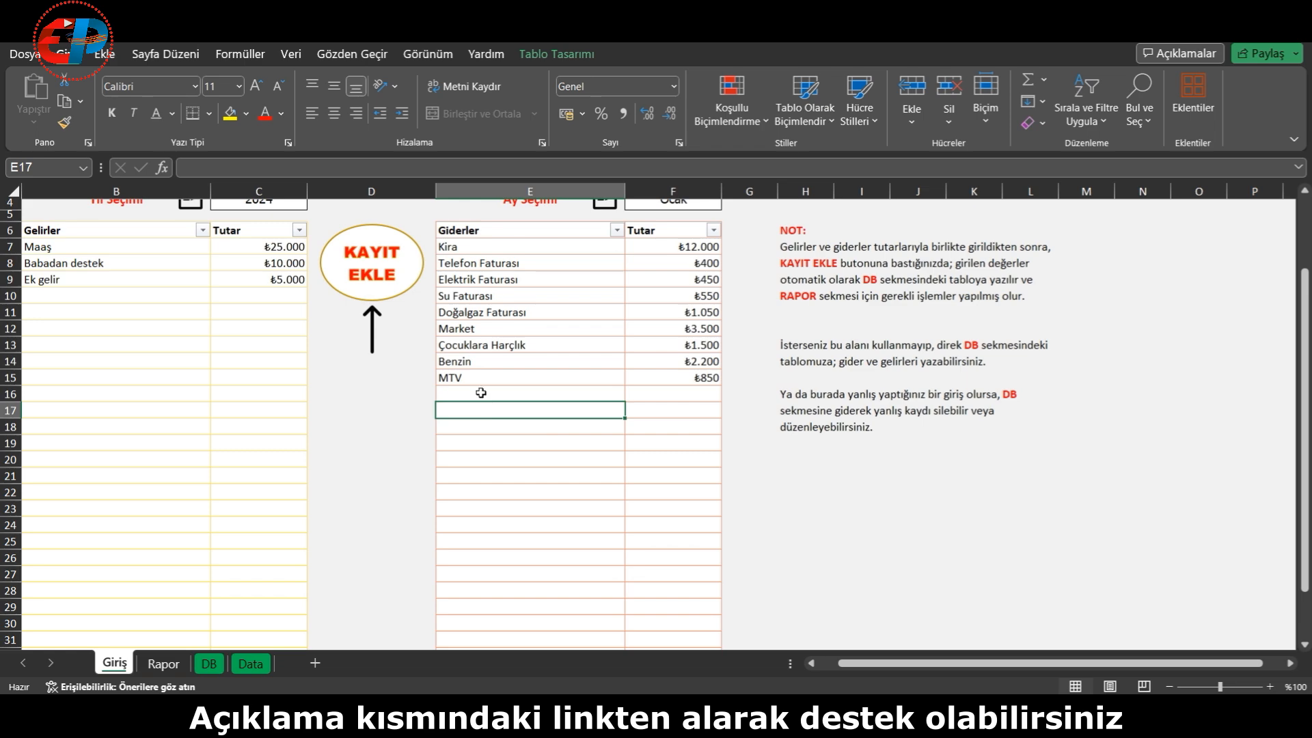
{"action": "left_click", "coordinate": [471, 391]}
{"action": "scroll", "coordinate": [596, 445], "scroll_direction": "up", "scroll_amount": 1}
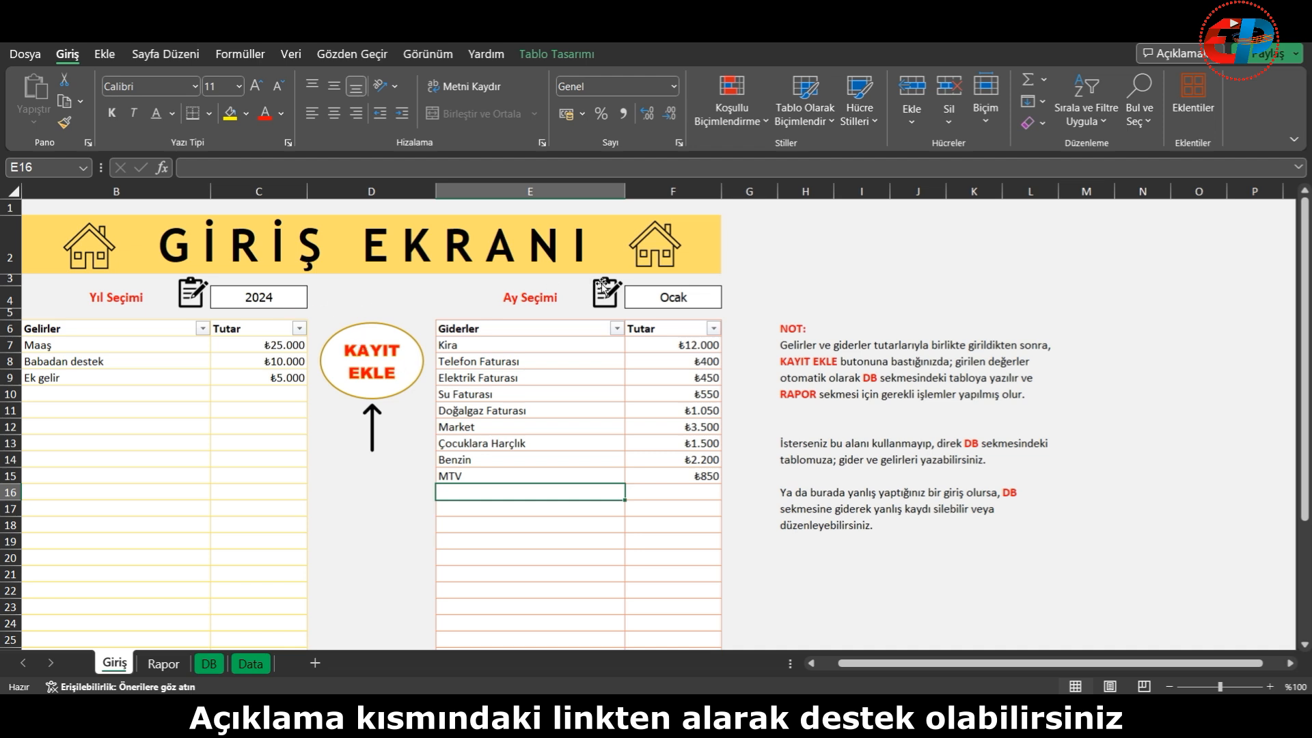
{"action": "left_click", "coordinate": [403, 375]}
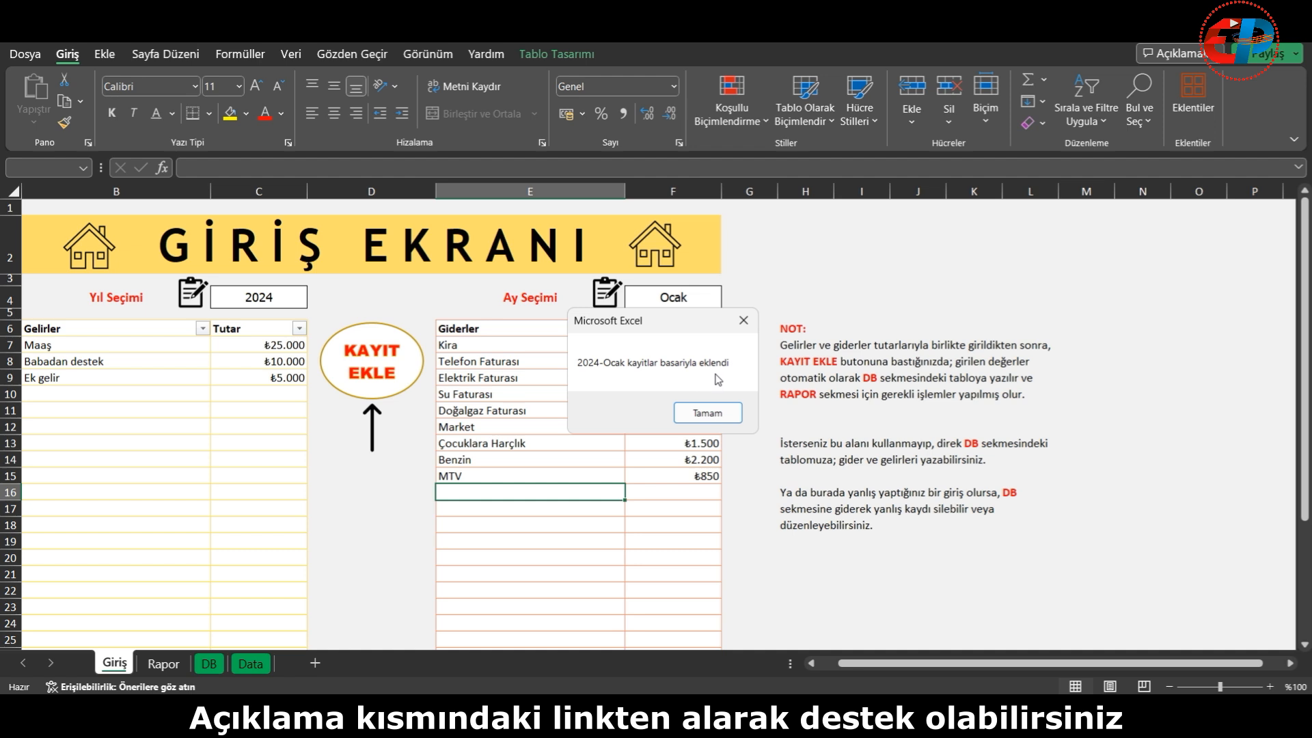
{"action": "left_click", "coordinate": [713, 415]}
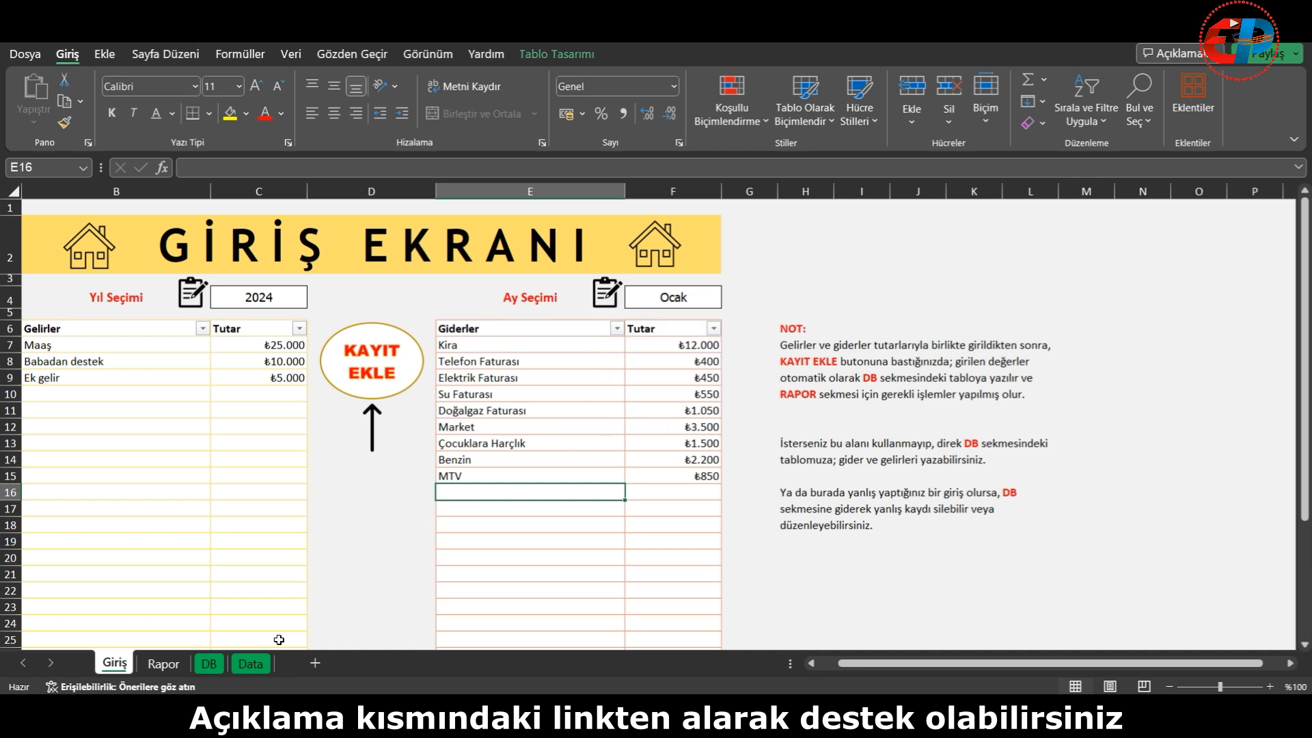
{"action": "left_click", "coordinate": [209, 663]}
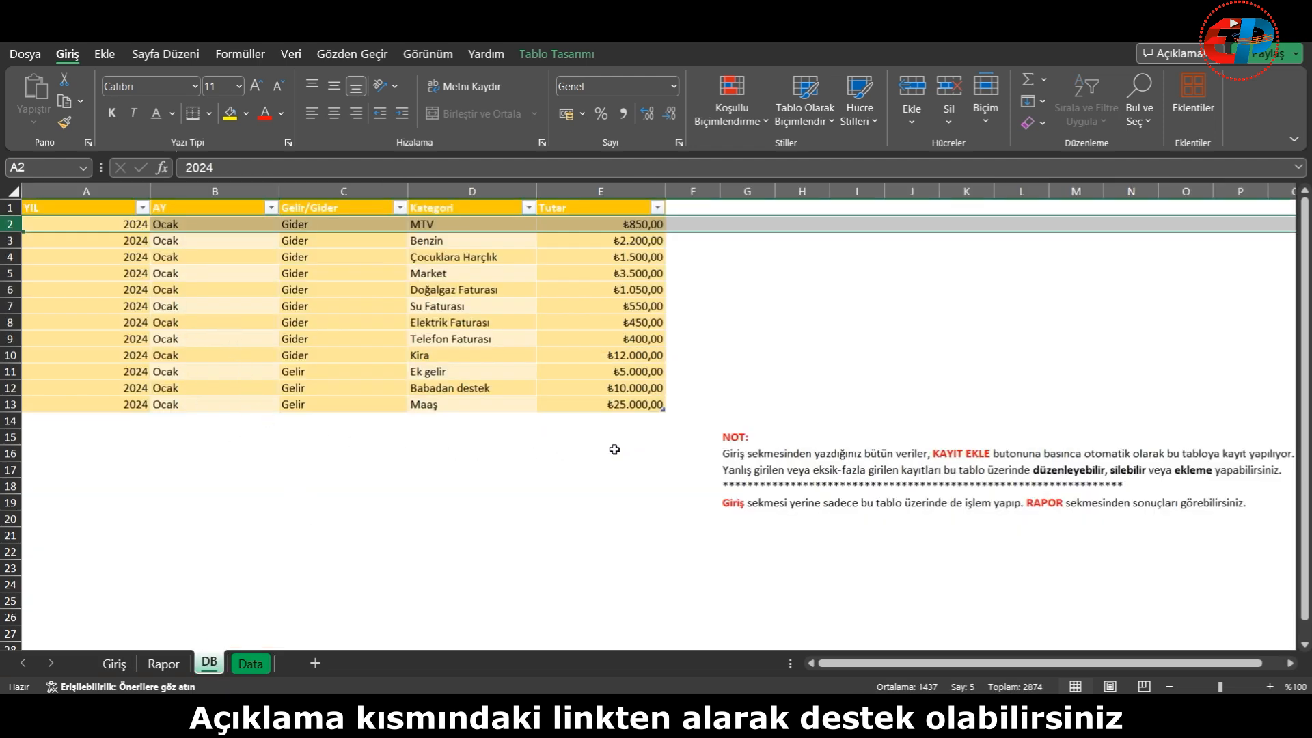
Step: Return to the Giriş sheet and set the month selection to Şubat, keeping the year 2024
{"action": "left_click", "coordinate": [123, 665]}
{"action": "left_click", "coordinate": [267, 304]}
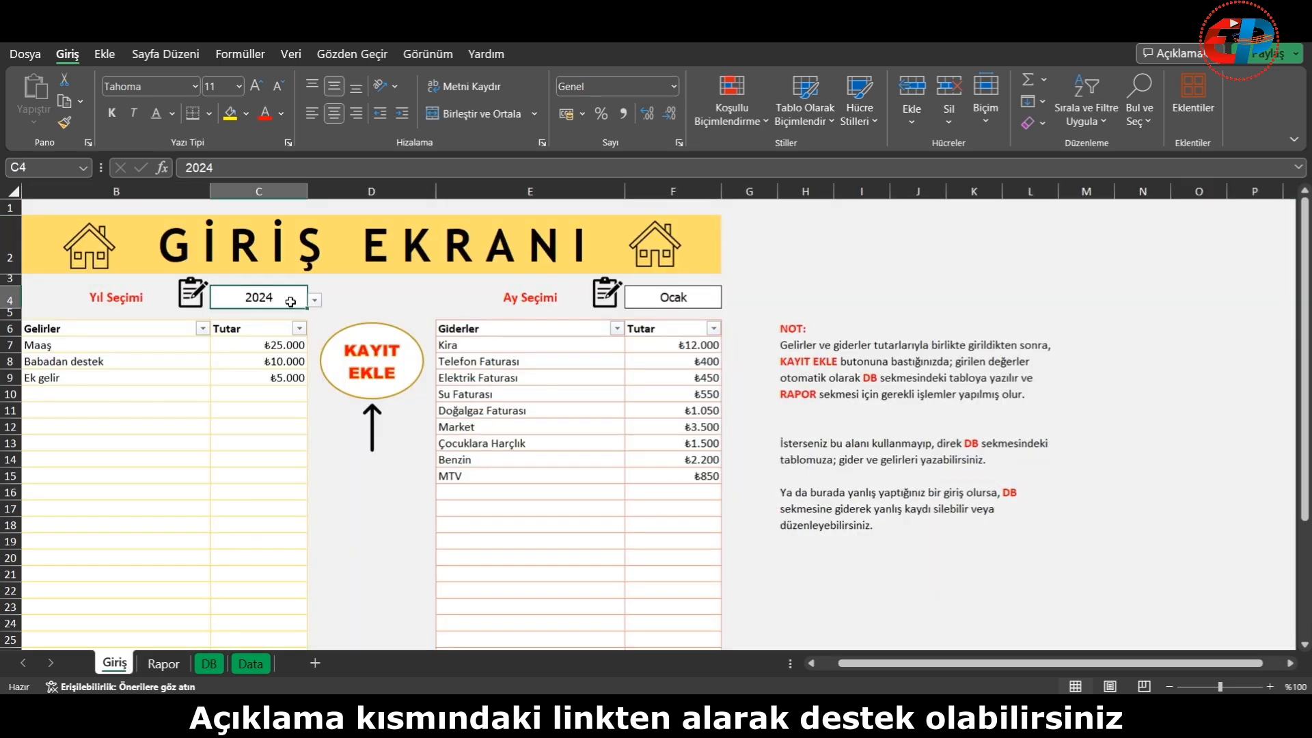
{"action": "left_click", "coordinate": [697, 301]}
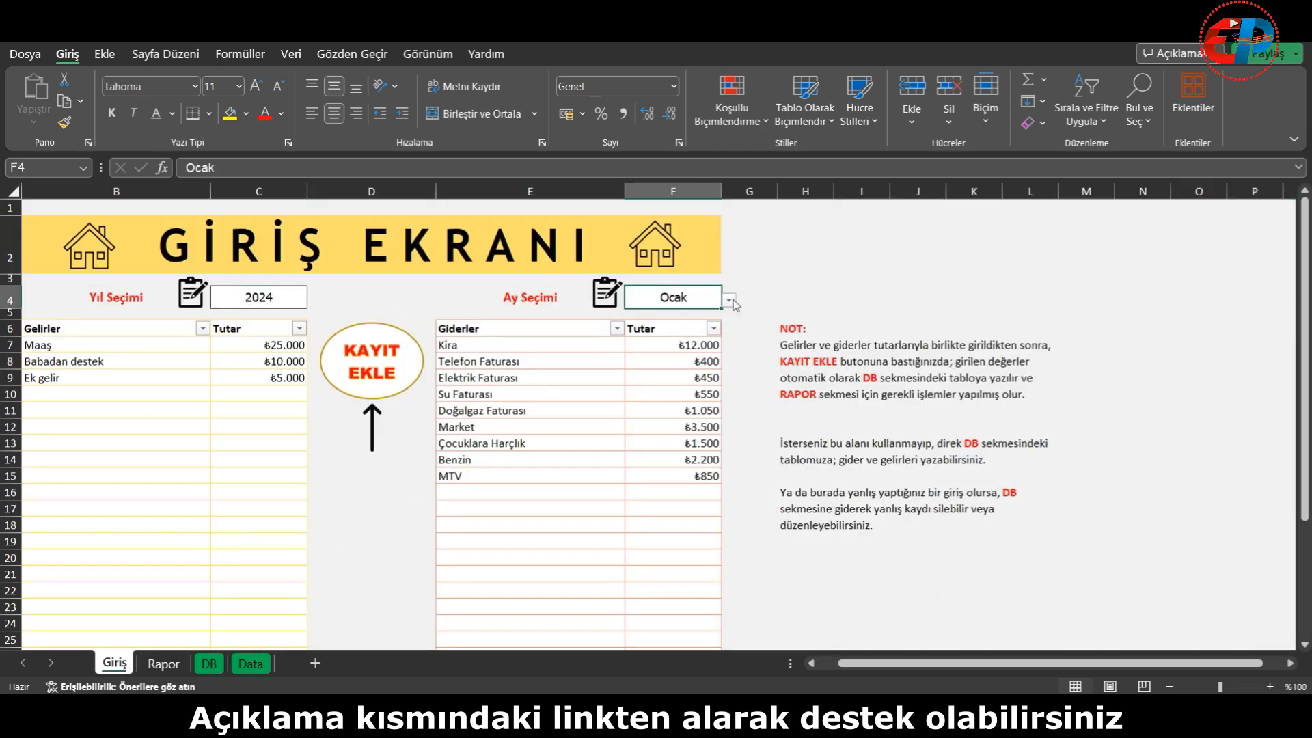
{"action": "left_click", "coordinate": [731, 303]}
{"action": "left_click", "coordinate": [656, 333]}
Step: Clear the MTV and Benzin items together with their amounts from the Giderler table
{"action": "left_click", "coordinate": [588, 422]}
{"action": "left_click", "coordinate": [486, 473]}
{"action": "left_click_drag", "start_coordinate": [613, 471], "coordinate": [644, 475]}
{"action": "key", "text": "Delete"}
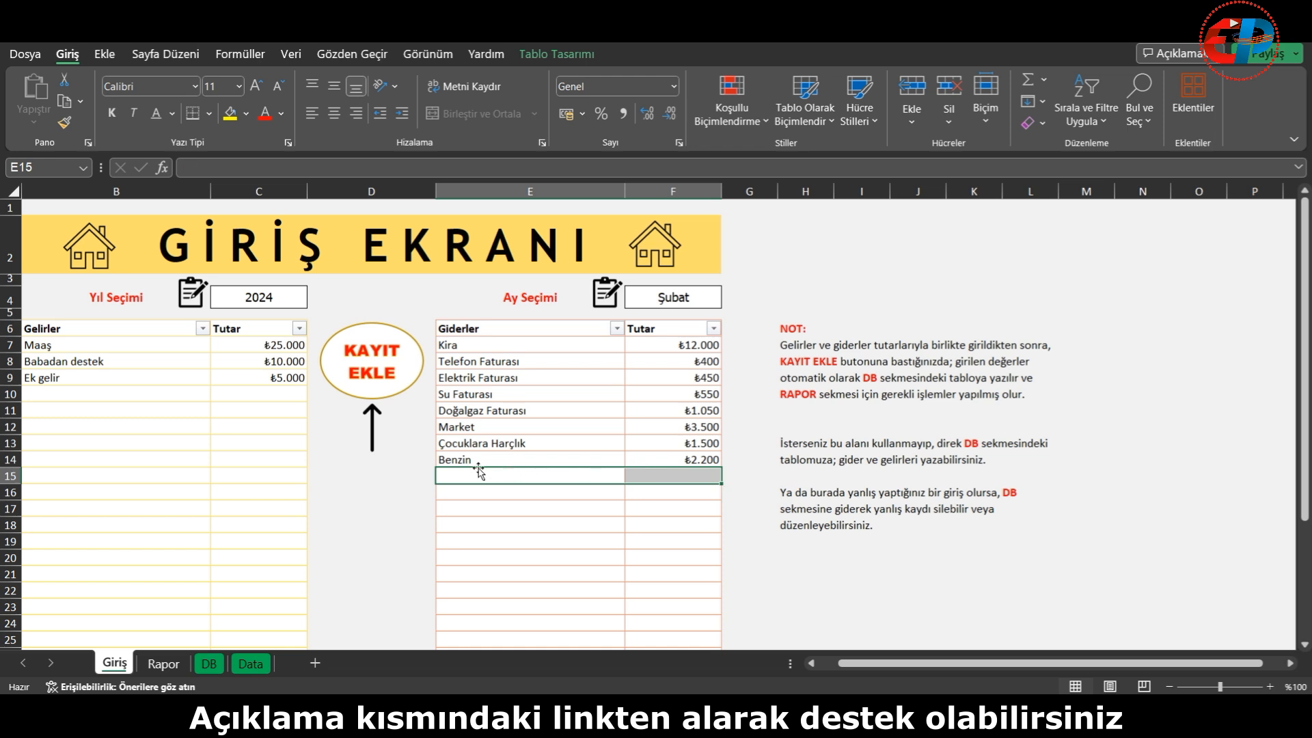
{"action": "left_click_drag", "start_coordinate": [465, 460], "coordinate": [661, 462]}
{"action": "key", "text": "Delete"}
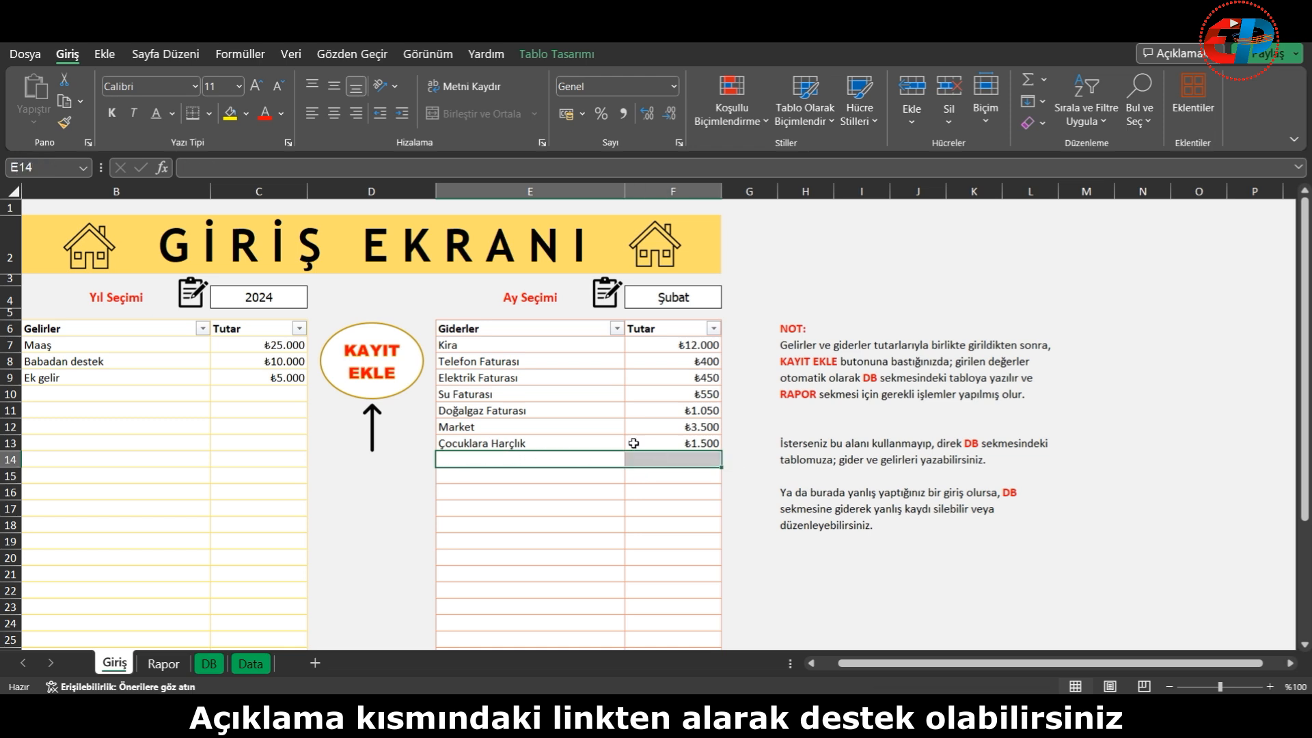
Step: Add Okul takstleri with an amount of 5000 in the eighth row of the Giderler table
{"action": "left_click", "coordinate": [472, 458]}
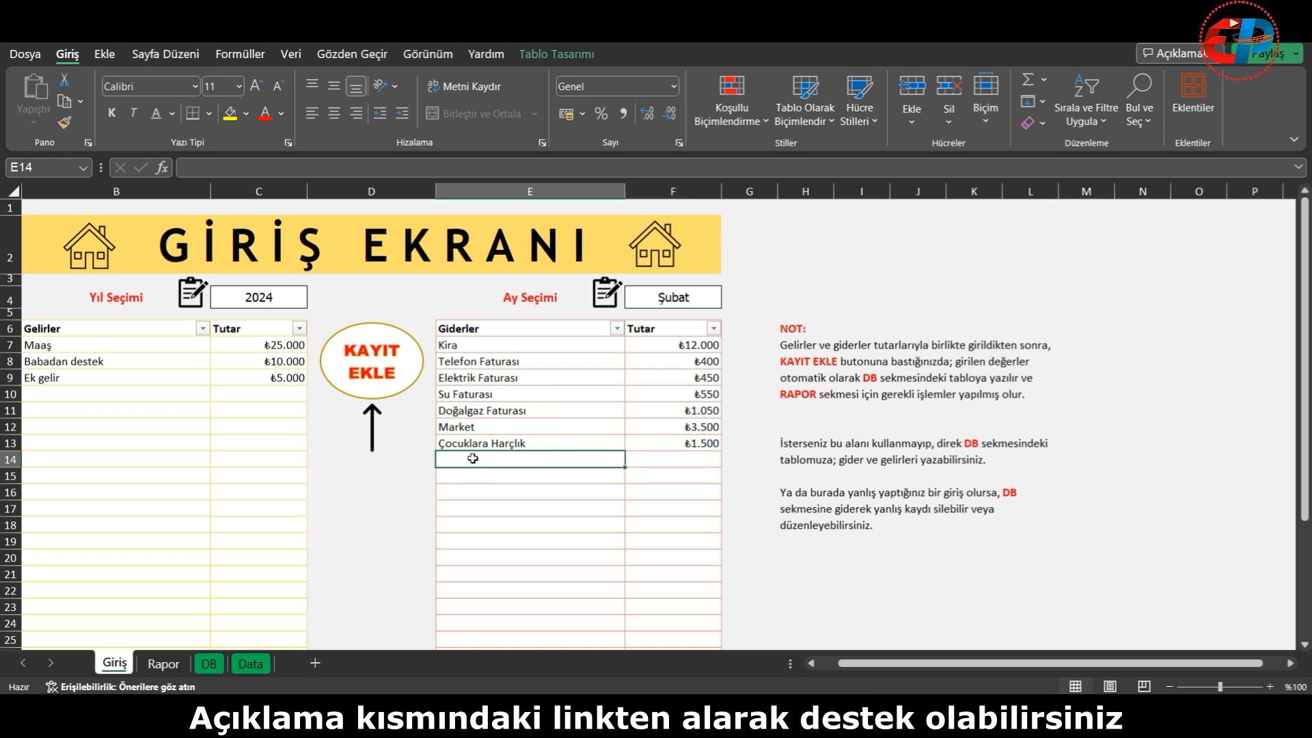
{"action": "type", "text": "Okul takstle"}
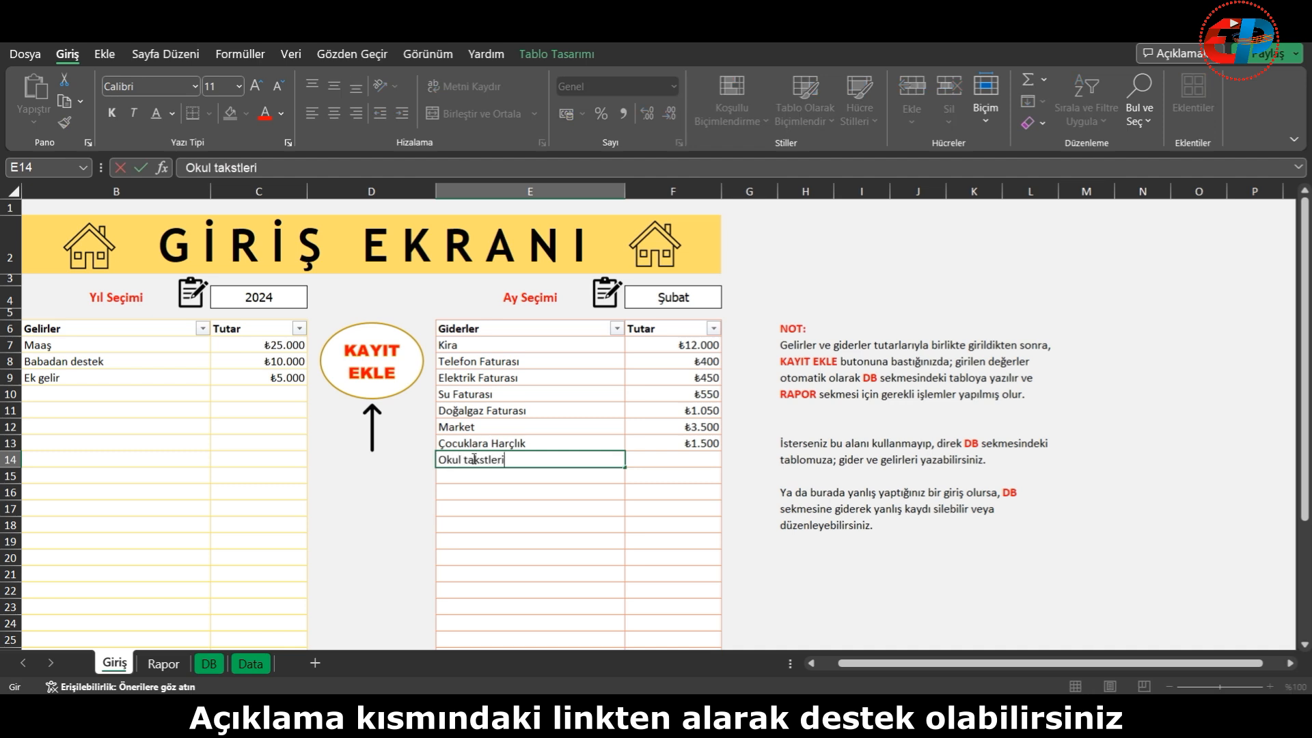
{"action": "type", "text": "ri"}
{"action": "key", "text": "Tab"}
{"action": "type", "text": "50"}
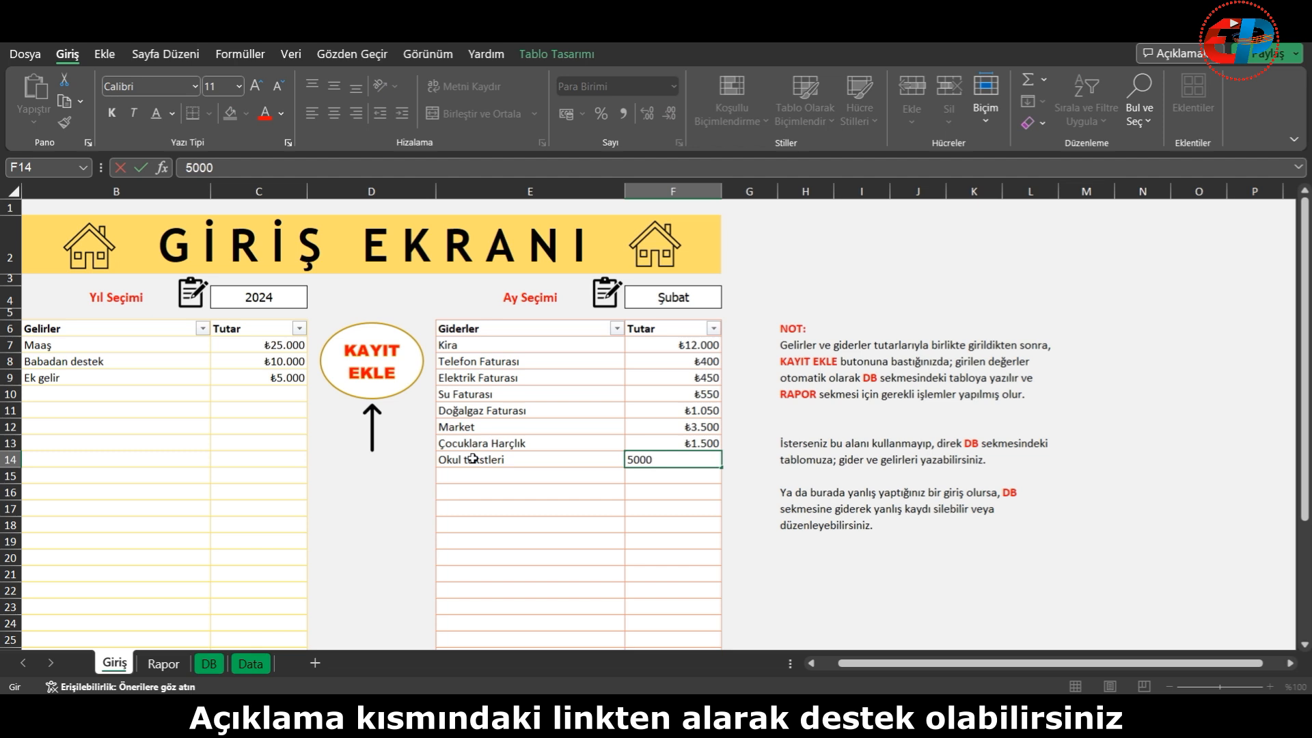
{"action": "key", "text": "Return"}
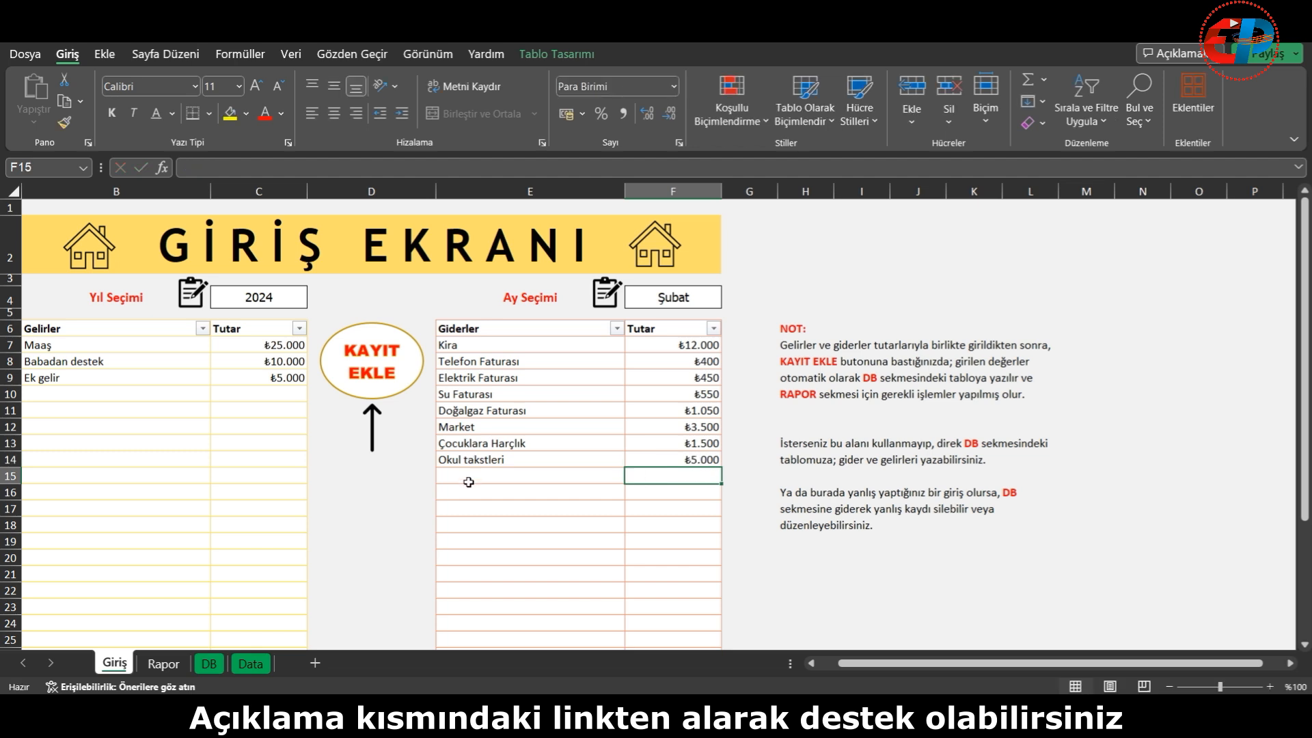
Step: Add Kredi kartı with an amount of 11000 in the ninth row of the Giderler table
{"action": "left_click", "coordinate": [468, 478]}
{"action": "type", "text": "K"}
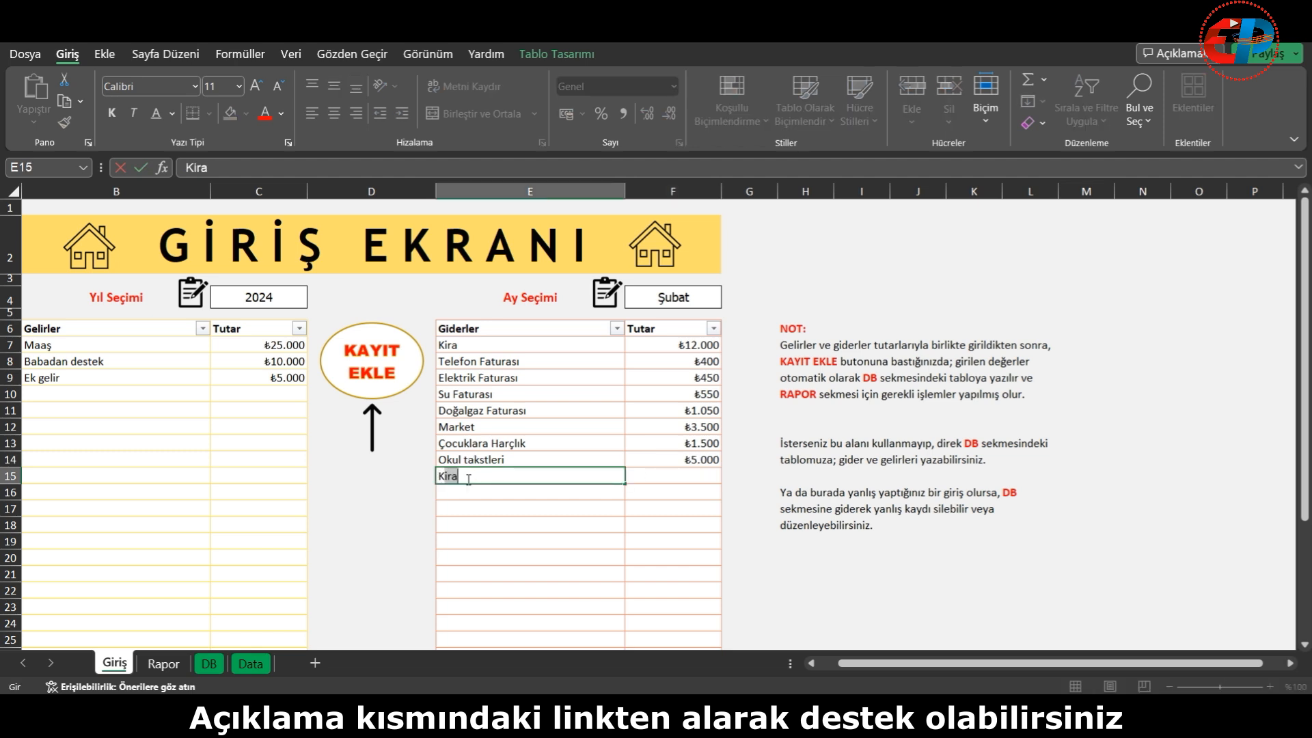
{"action": "type", "text": "redi kartı"}
{"action": "key", "text": "Tab"}
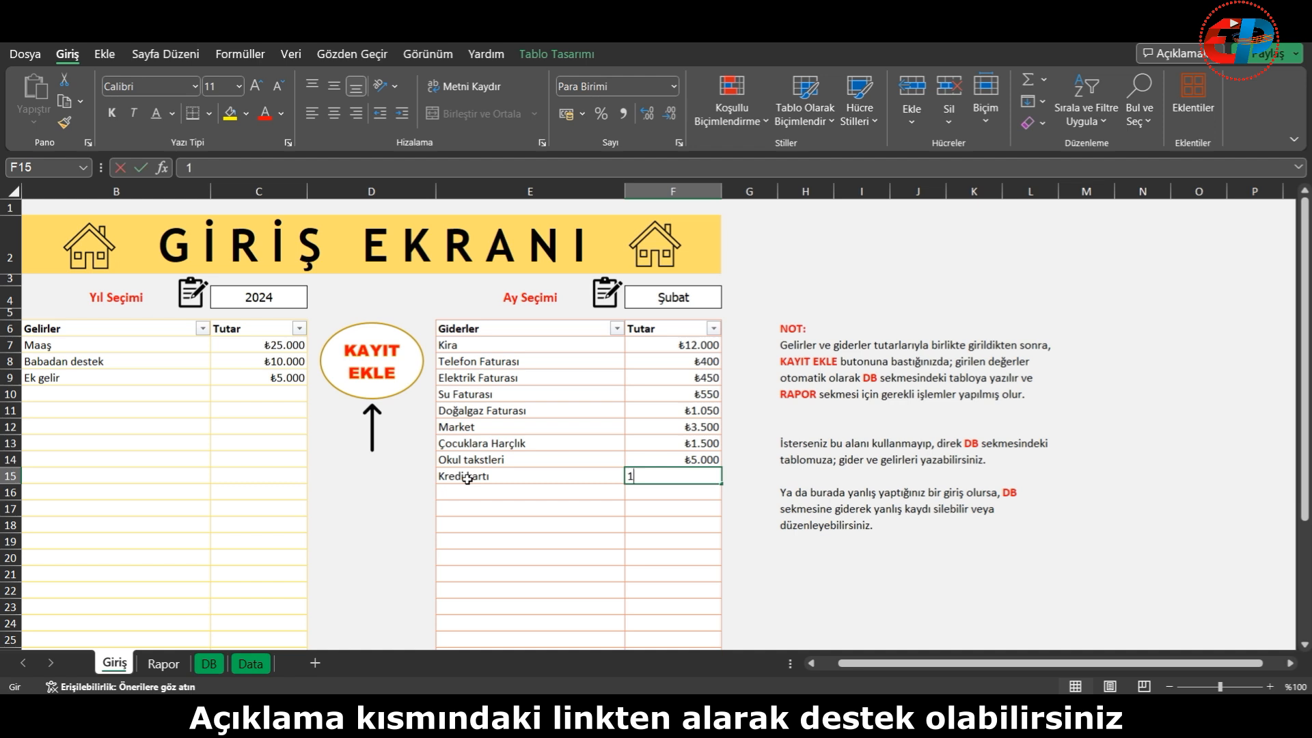
{"action": "type", "text": "11000"}
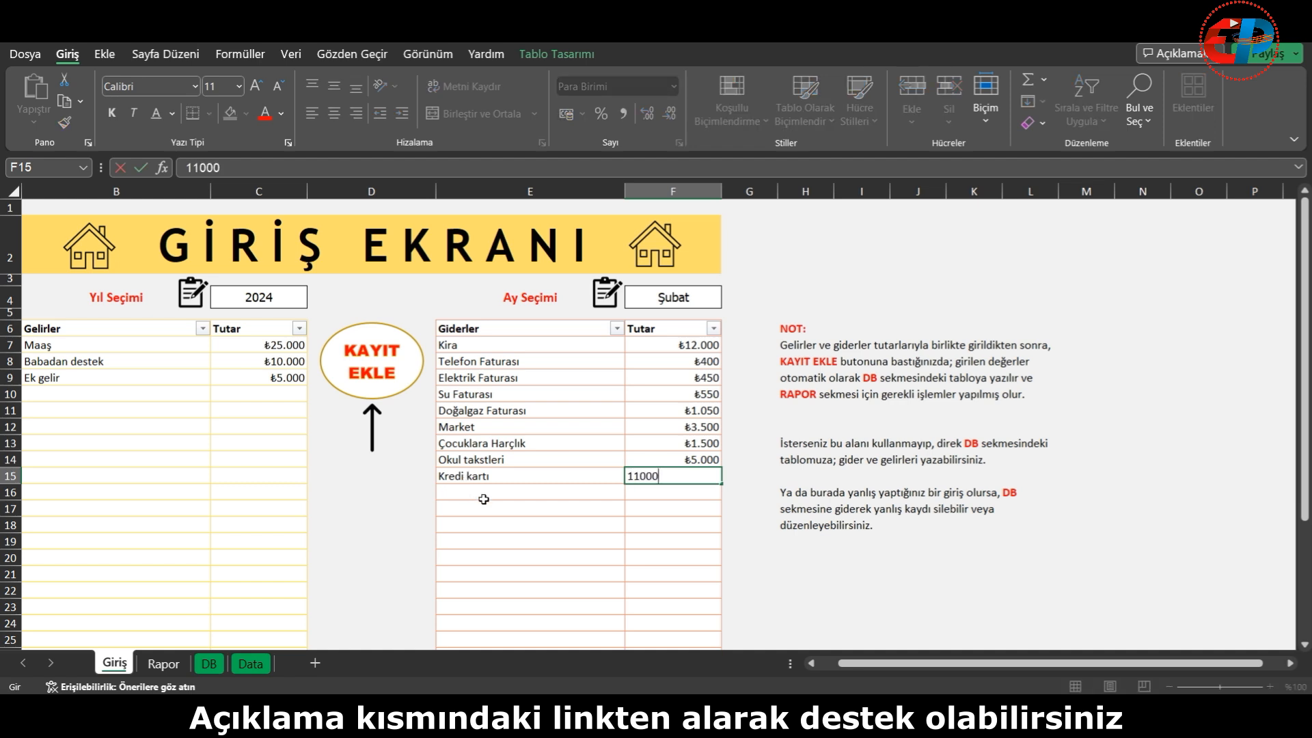
{"action": "key", "text": "Return"}
Step: Clear the Ek gelir item and its amount from the Gelirler table
{"action": "left_click", "coordinate": [123, 364]}
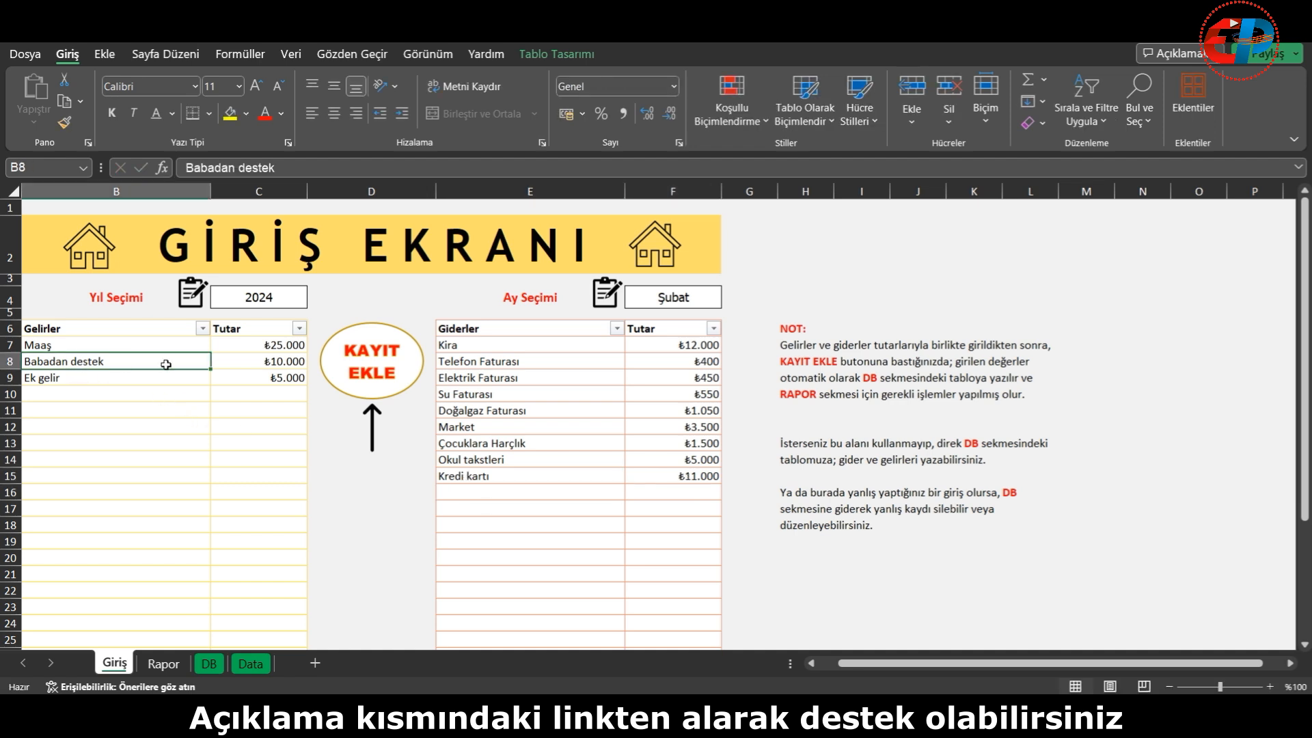
{"action": "left_click", "coordinate": [218, 381]}
{"action": "left_click", "coordinate": [138, 377]}
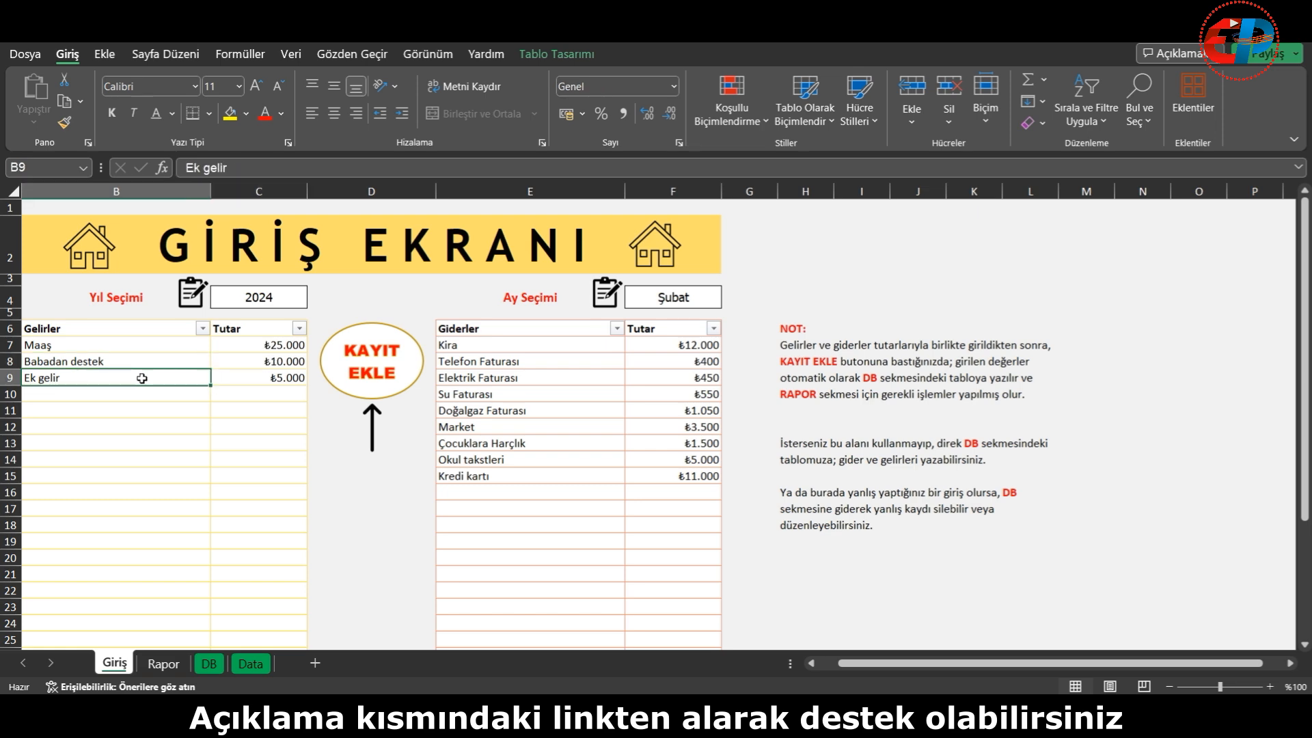
{"action": "key", "text": "Delete"}
{"action": "left_click", "coordinate": [274, 381]}
{"action": "key", "text": "Delete"}
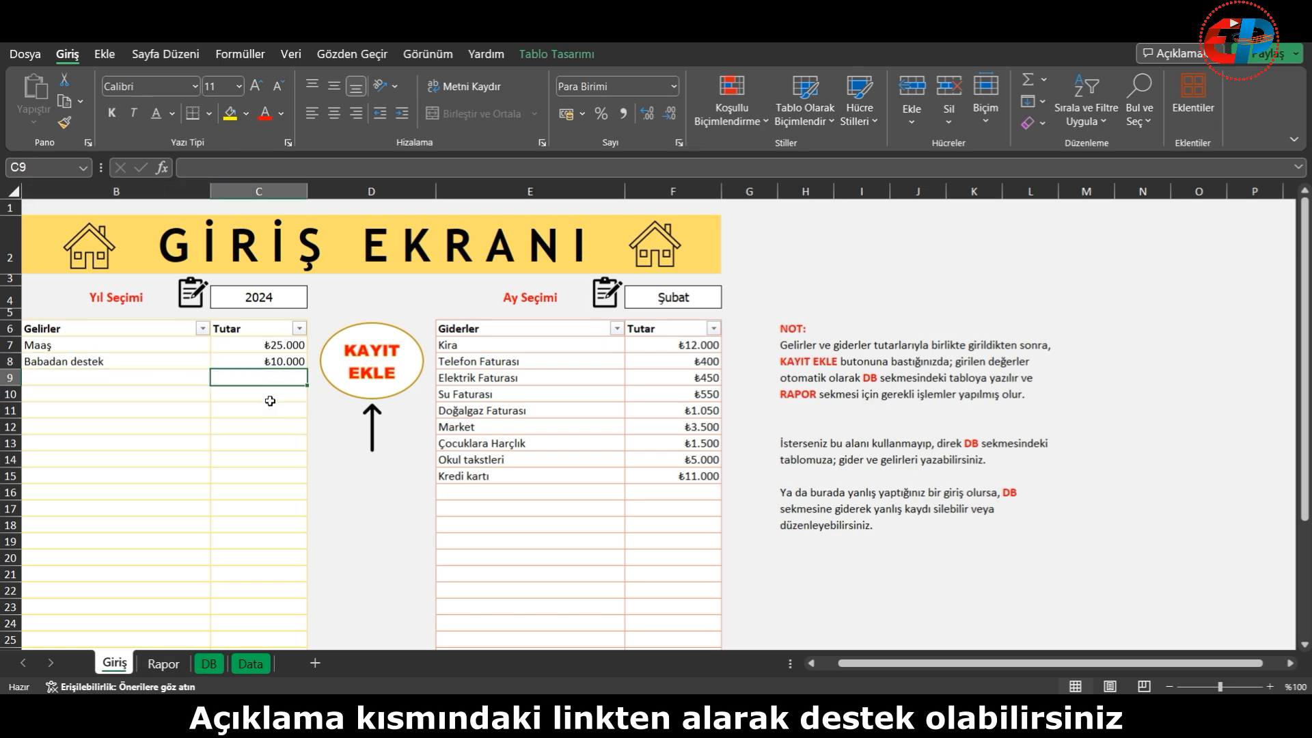
Step: Add Ekstra borç with an amount of 5000 in the tenth row of the Giderler table
{"action": "left_click", "coordinate": [270, 396]}
{"action": "scroll", "coordinate": [573, 483], "scroll_direction": "down", "scroll_amount": 6}
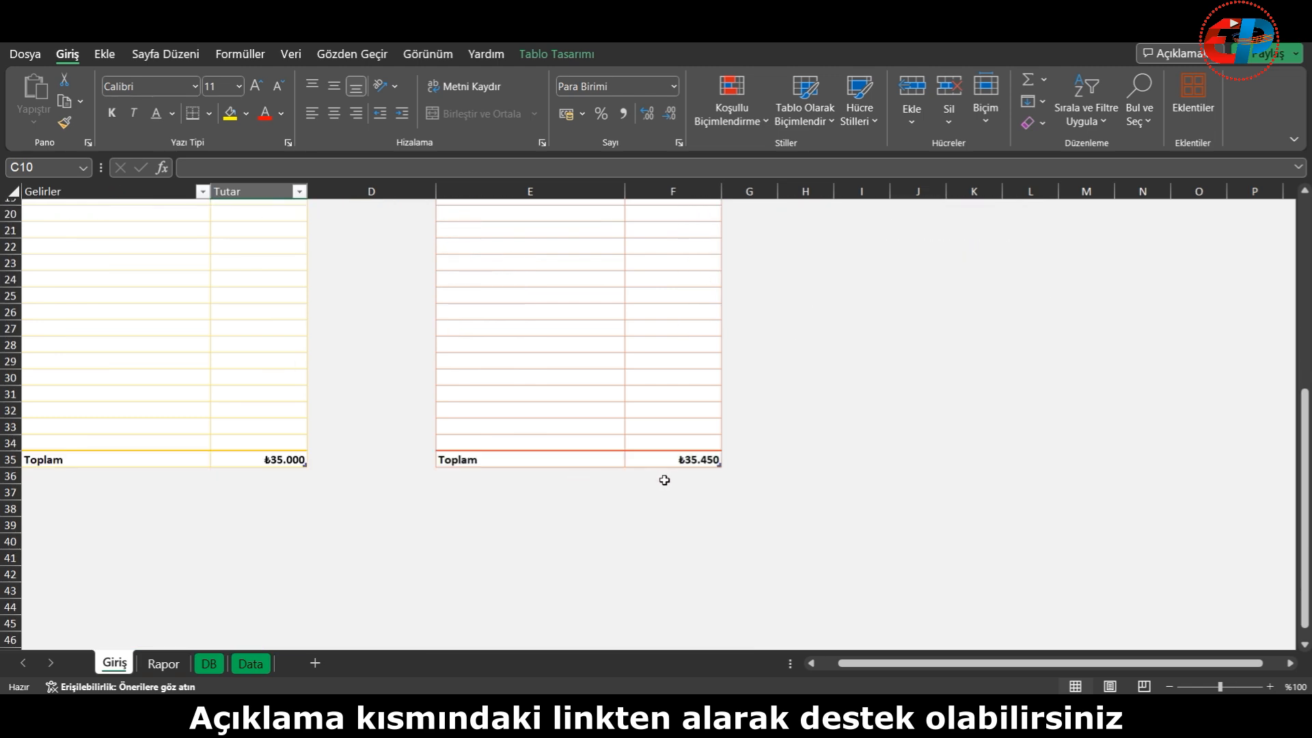
{"action": "scroll", "coordinate": [546, 473], "scroll_direction": "up", "scroll_amount": 6}
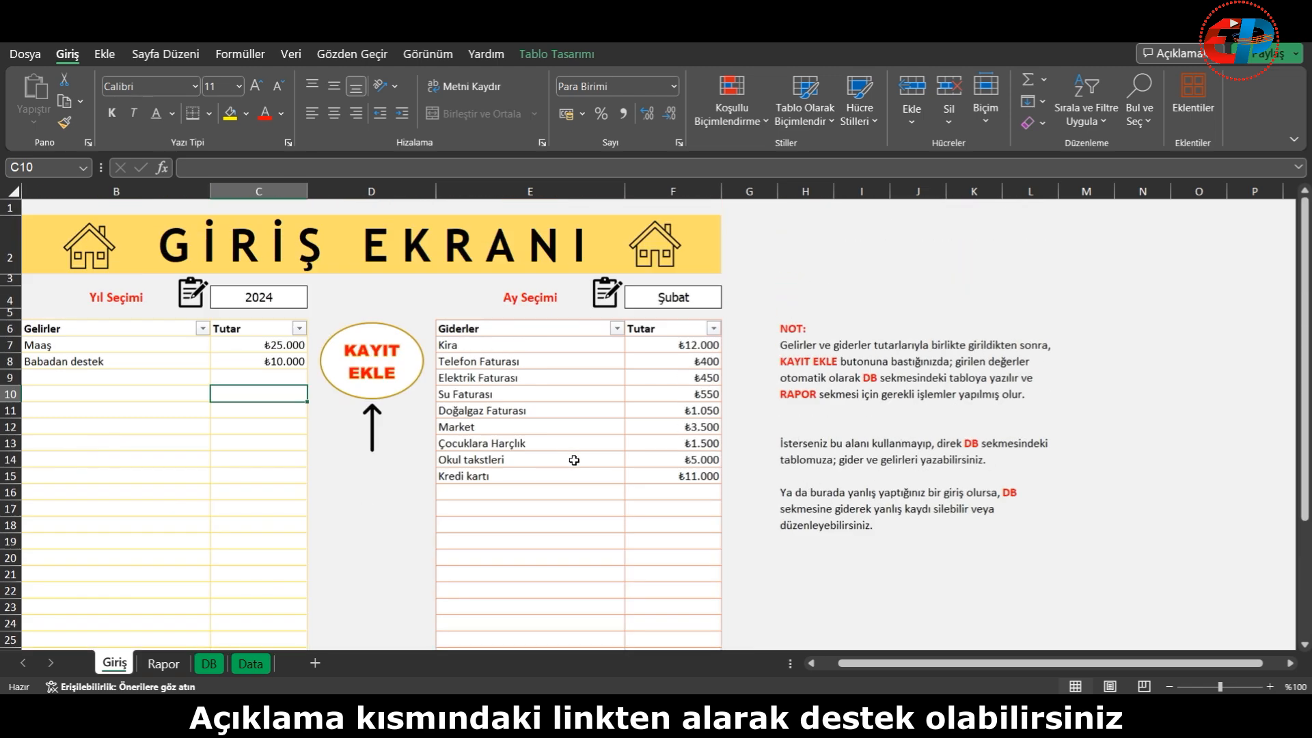
{"action": "left_click", "coordinate": [506, 487]}
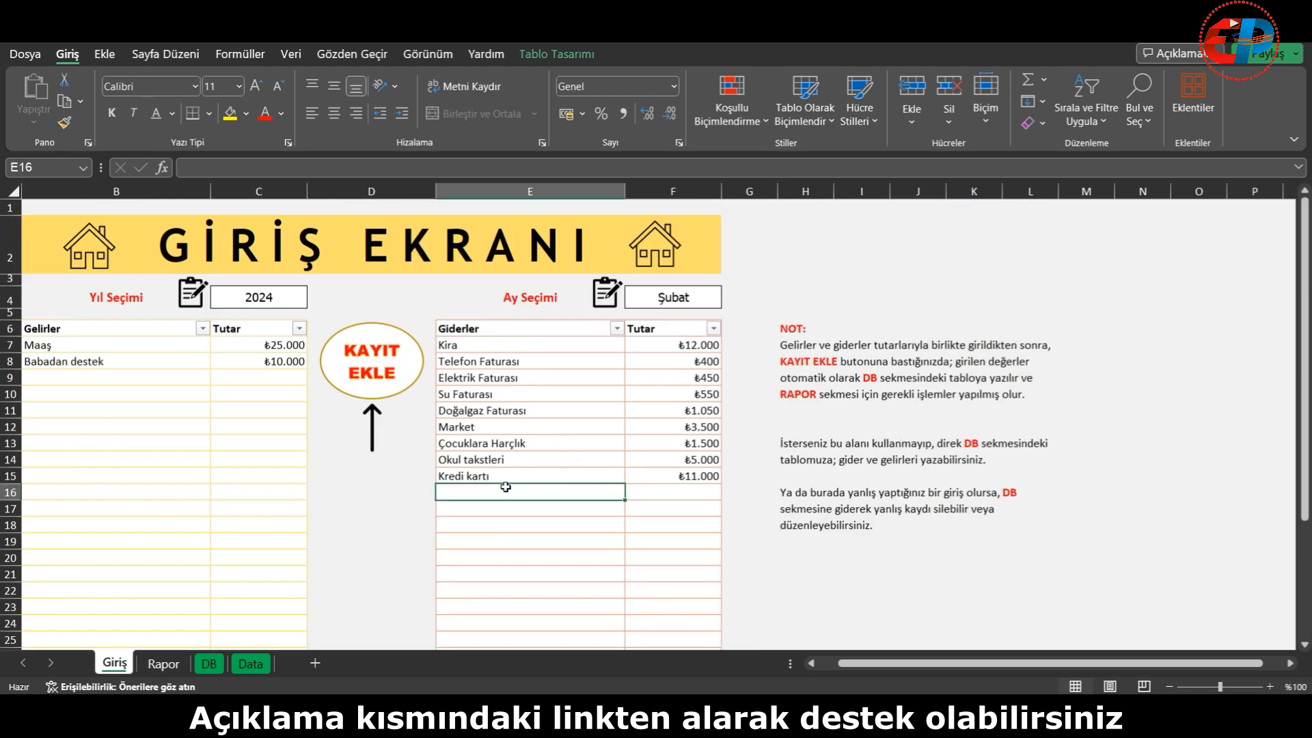
{"action": "type", "text": "Ekstra "}
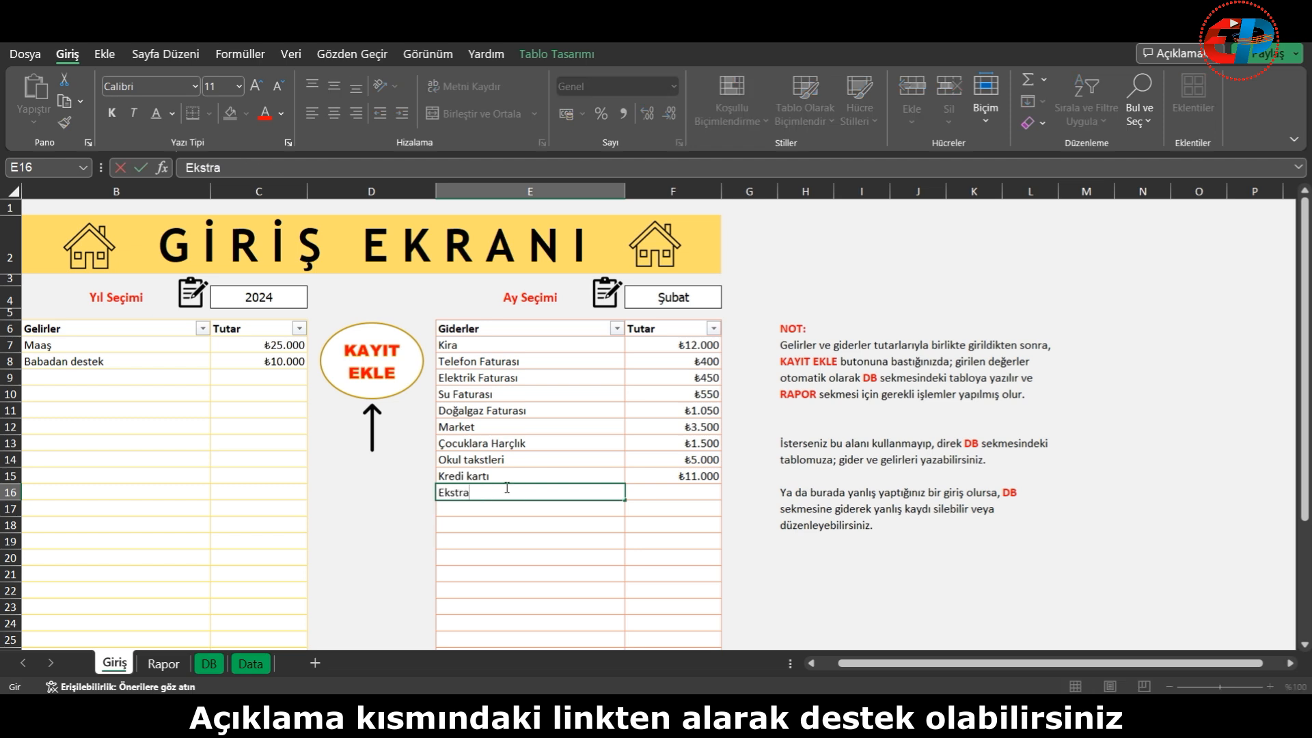
{"action": "type", "text": "borç"}
{"action": "key", "text": "Tab"}
{"action": "type", "text": "5000"}
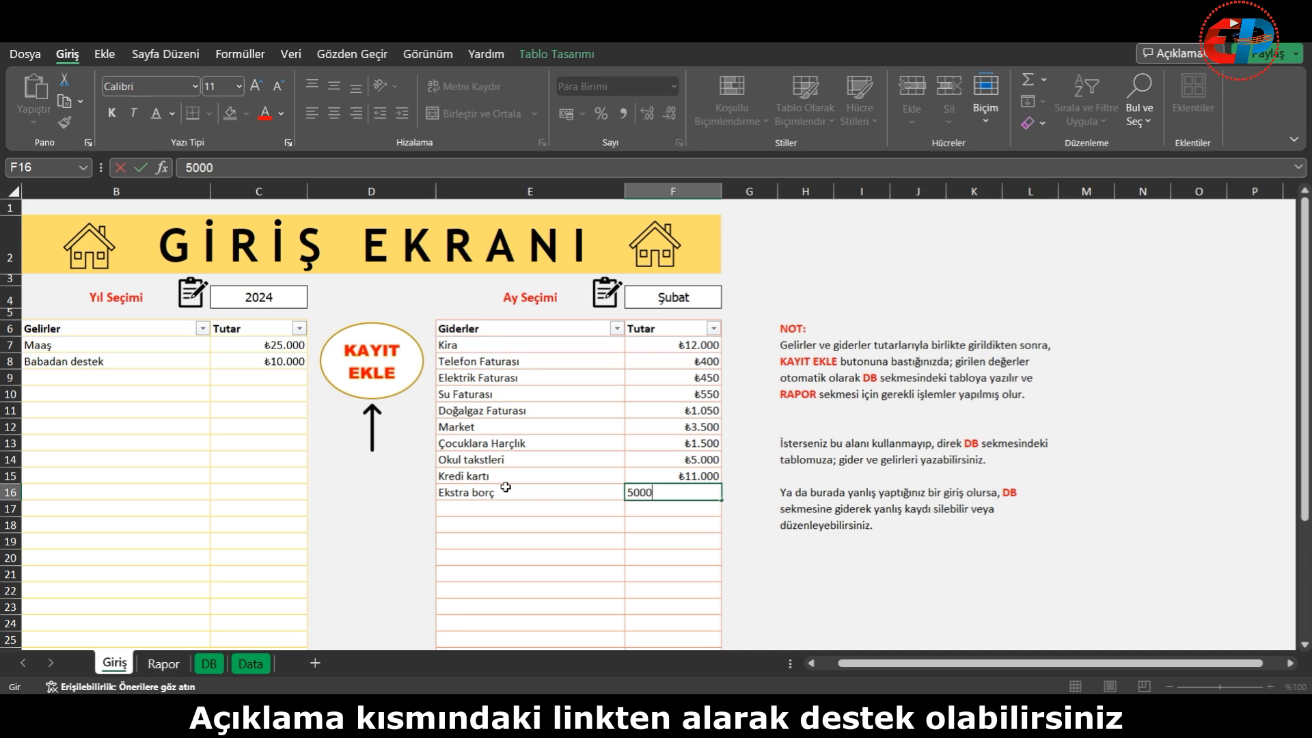
{"action": "key", "text": "Return"}
Step: Save the Şubat 2024 income and expenses as records and check them on the DB sheet
{"action": "scroll", "coordinate": [640, 550], "scroll_direction": "down", "scroll_amount": 4}
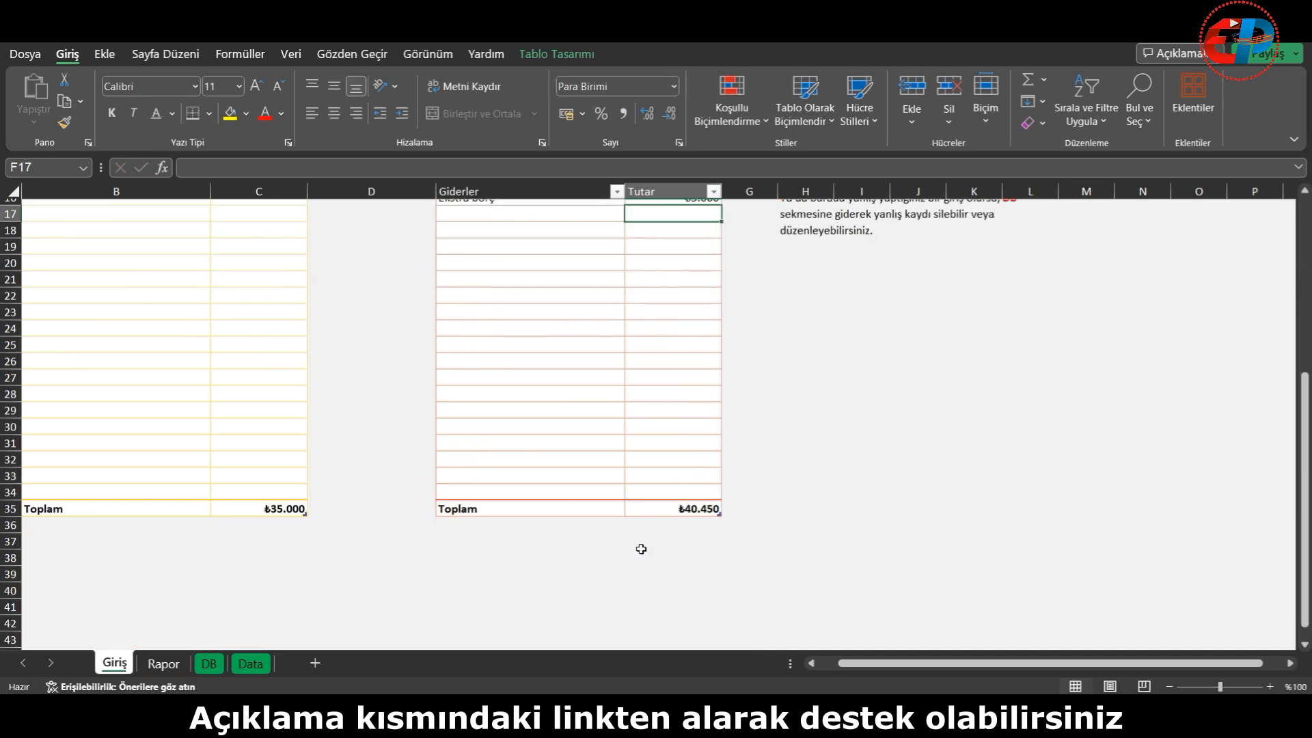
{"action": "scroll", "coordinate": [357, 541], "scroll_direction": "up", "scroll_amount": 5}
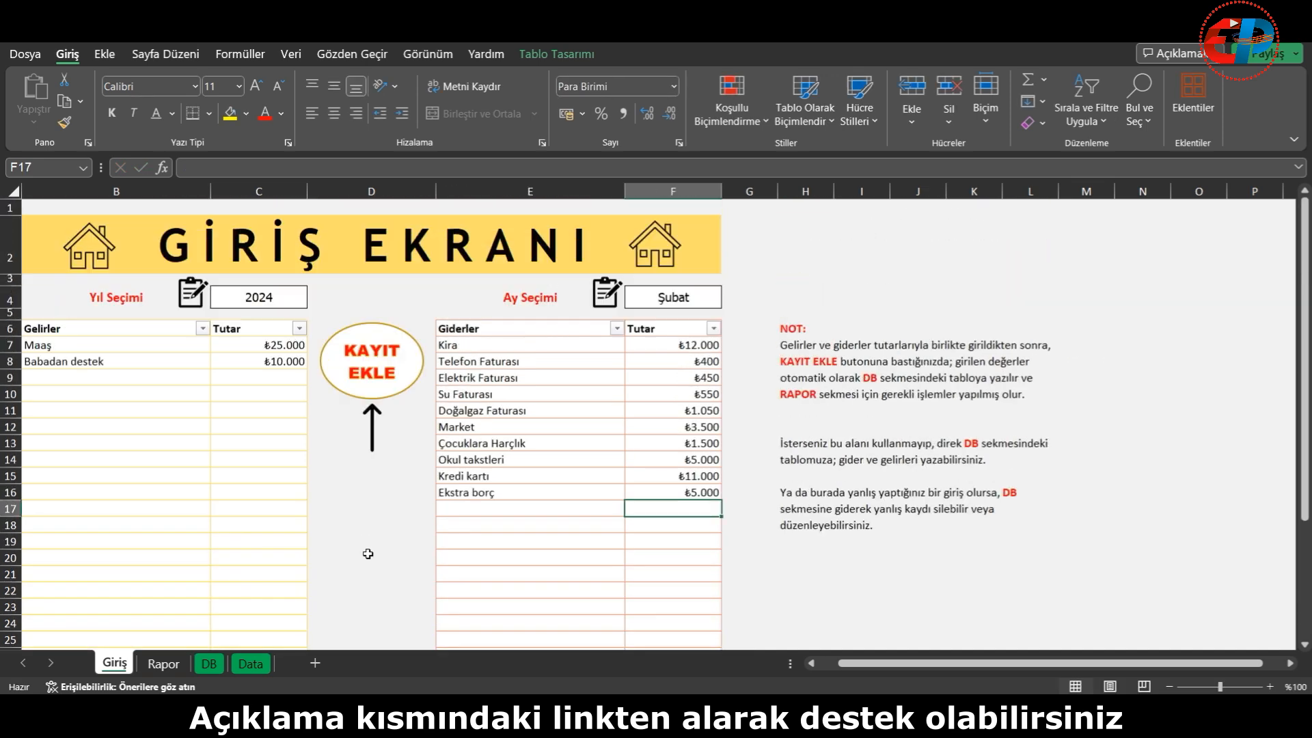
{"action": "left_click", "coordinate": [401, 387]}
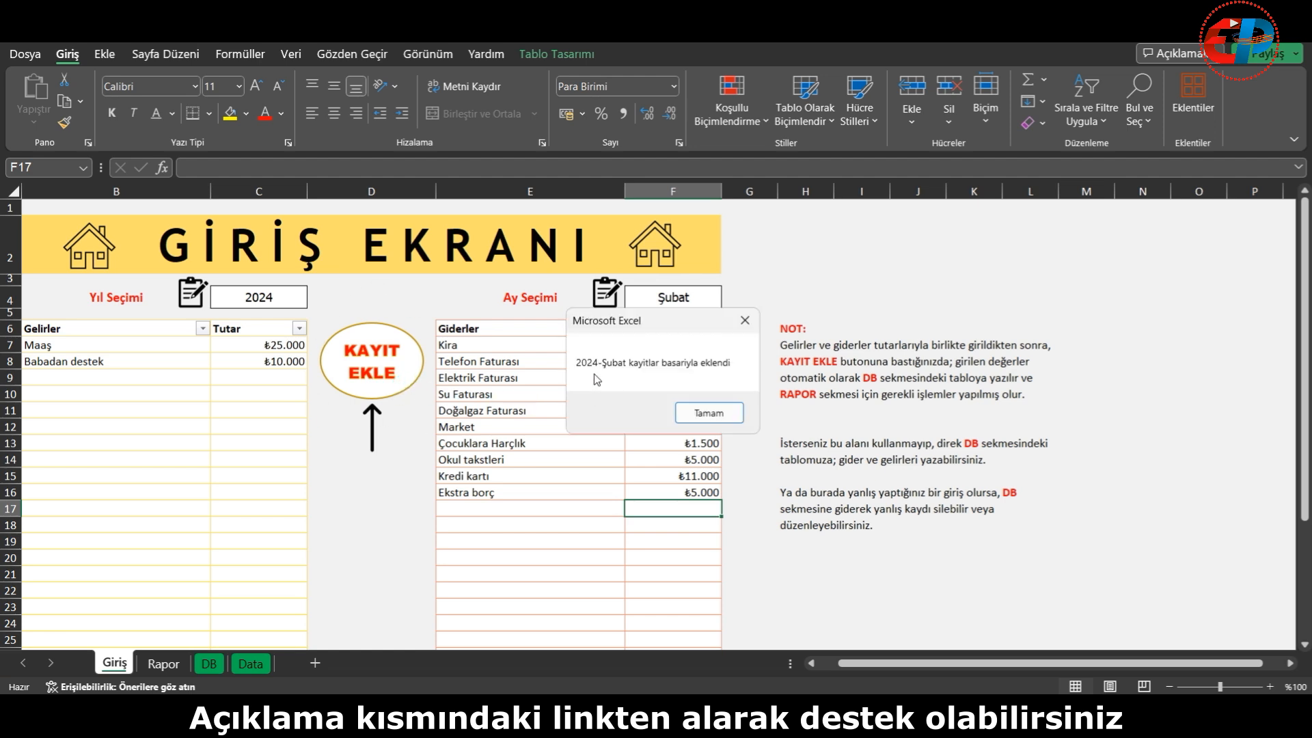
{"action": "left_click", "coordinate": [676, 414]}
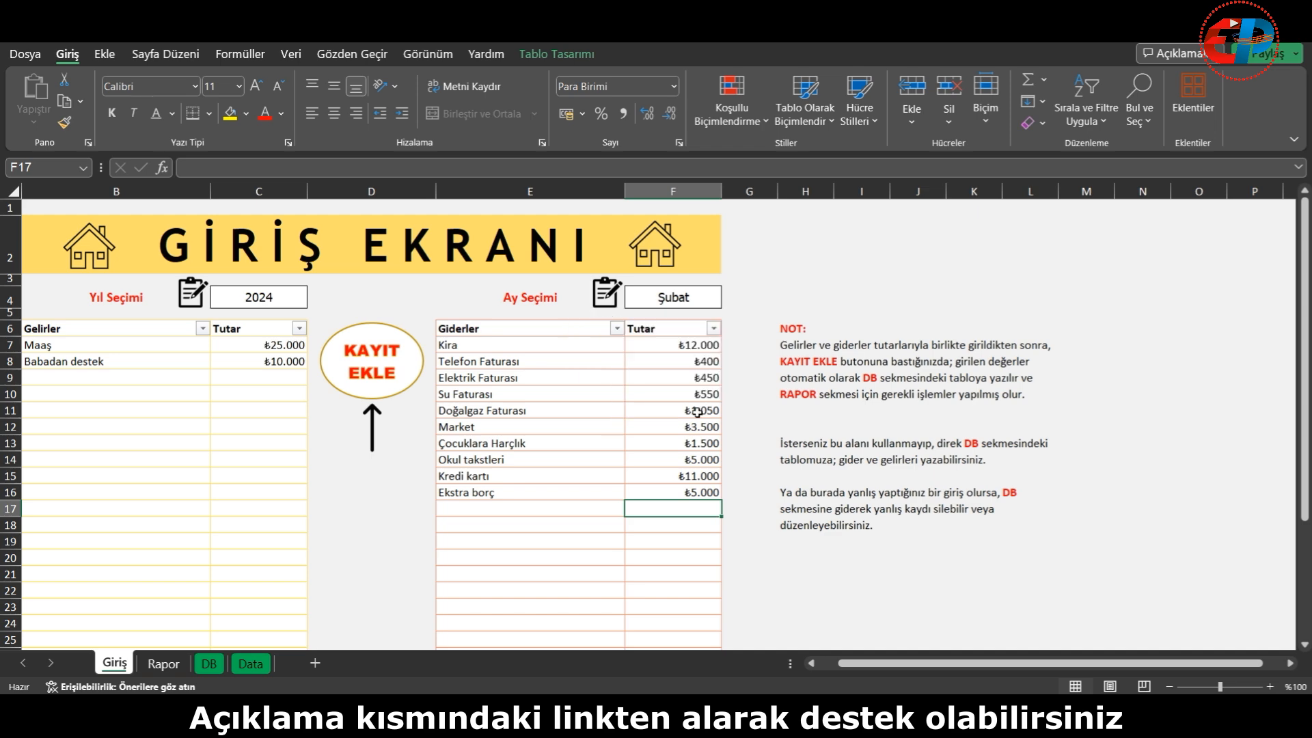
{"action": "left_click", "coordinate": [208, 663]}
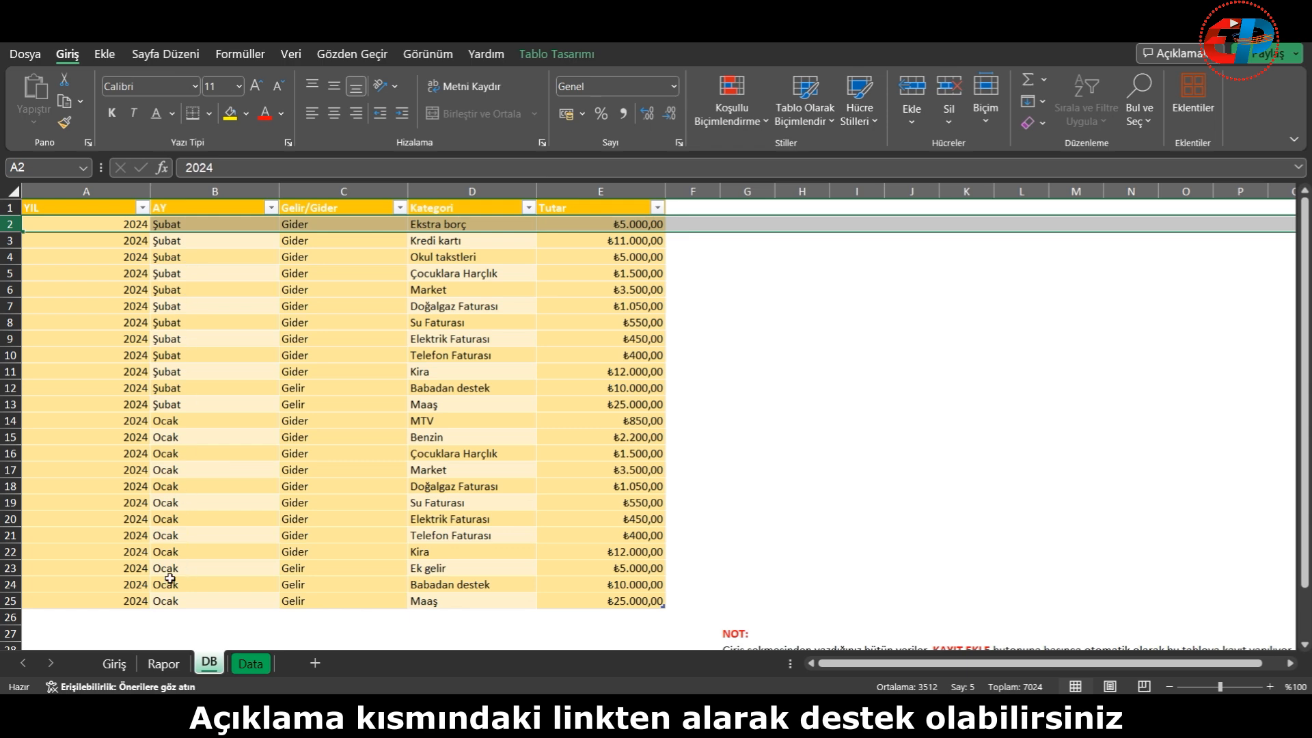
Step: Return to the Giriş sheet and set the month selection to Mart
{"action": "left_click", "coordinate": [114, 663]}
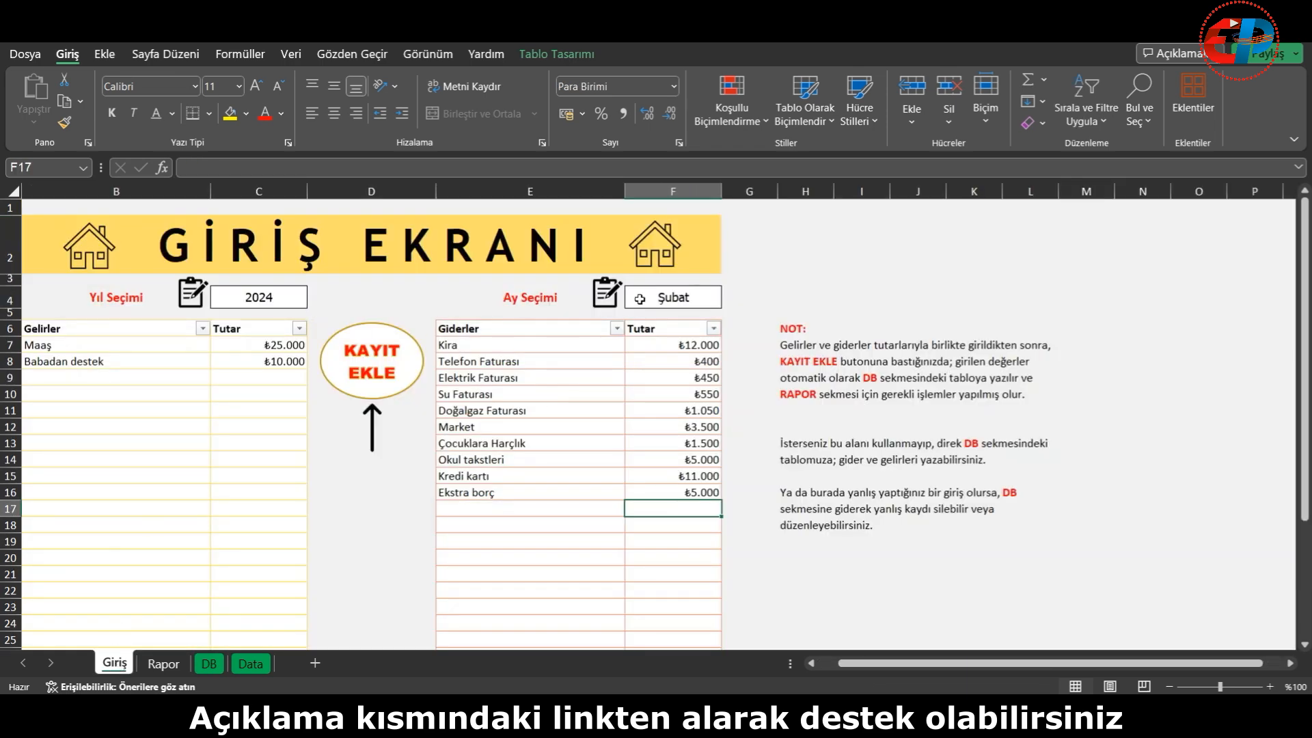
{"action": "left_click", "coordinate": [663, 299]}
{"action": "left_click", "coordinate": [730, 301]}
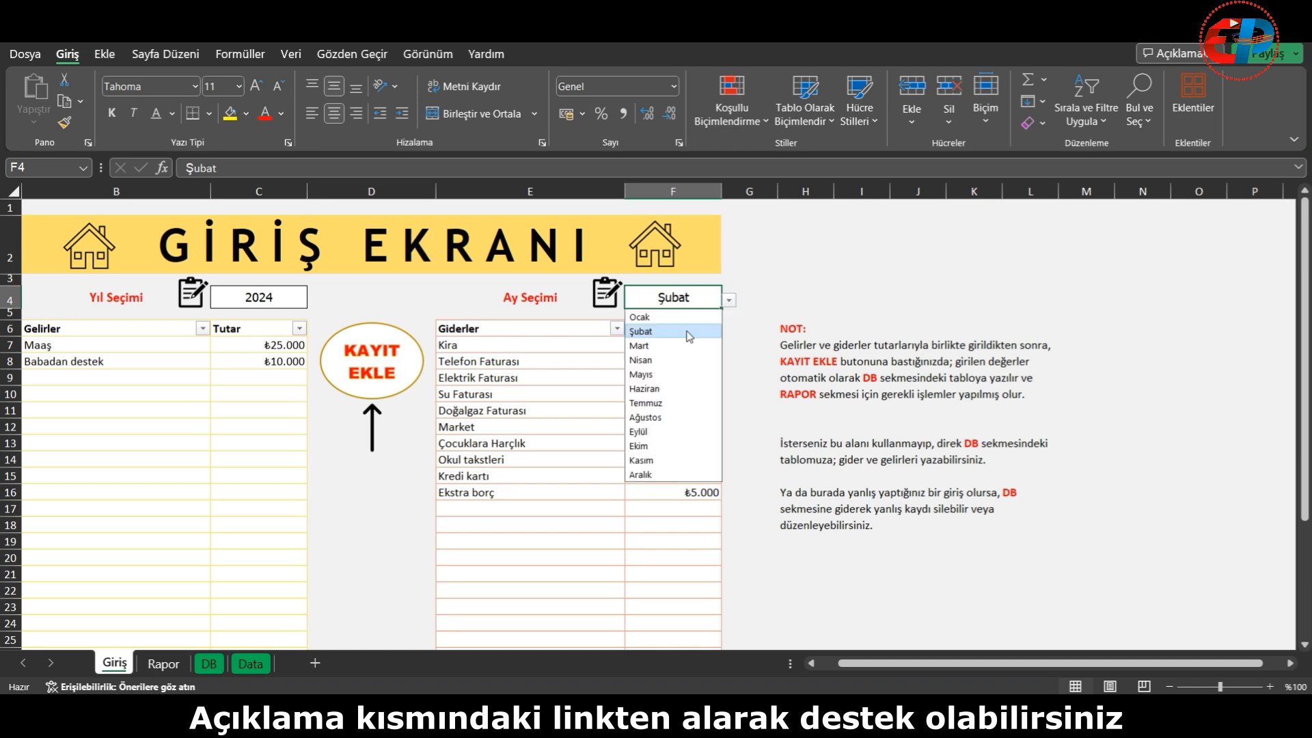
{"action": "left_click", "coordinate": [653, 345]}
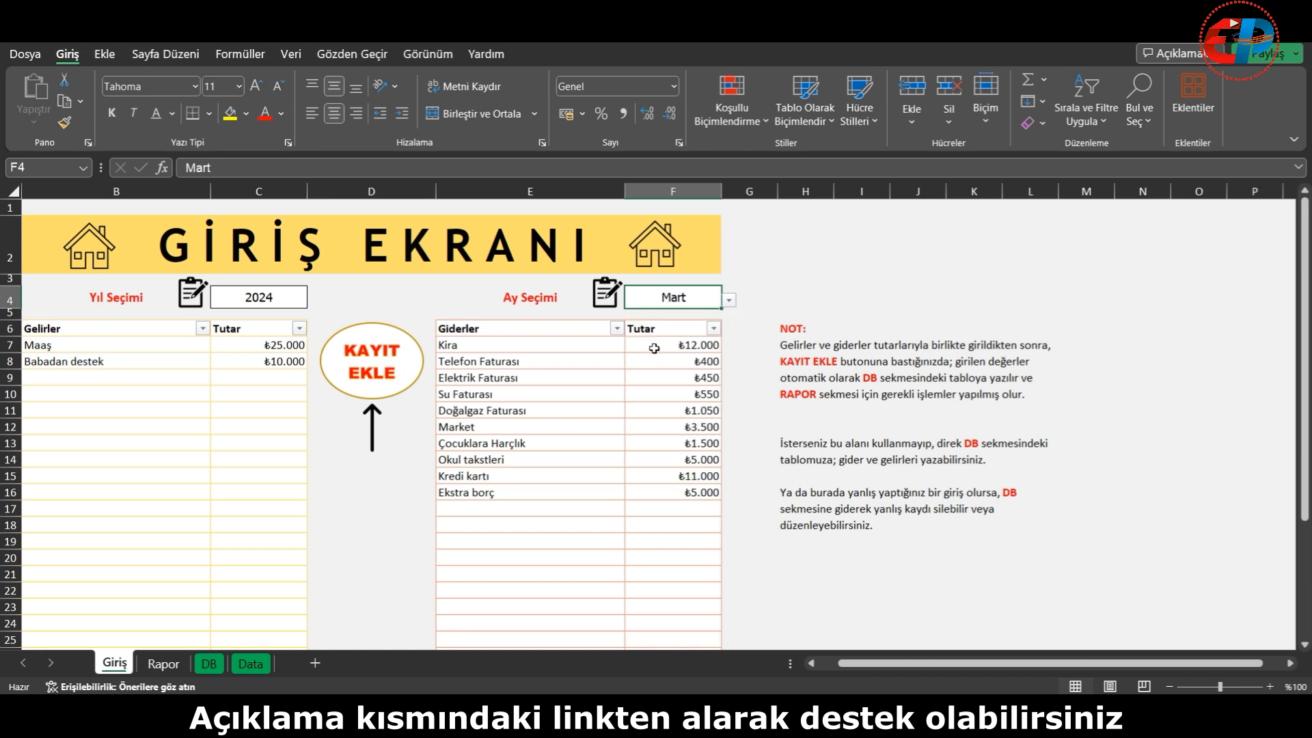
Step: Set the Kira amount to 16000 and the Elektrik Faturası amount to 700 in the Giderler table
{"action": "left_click", "coordinate": [672, 346]}
{"action": "left_click", "coordinate": [567, 362]}
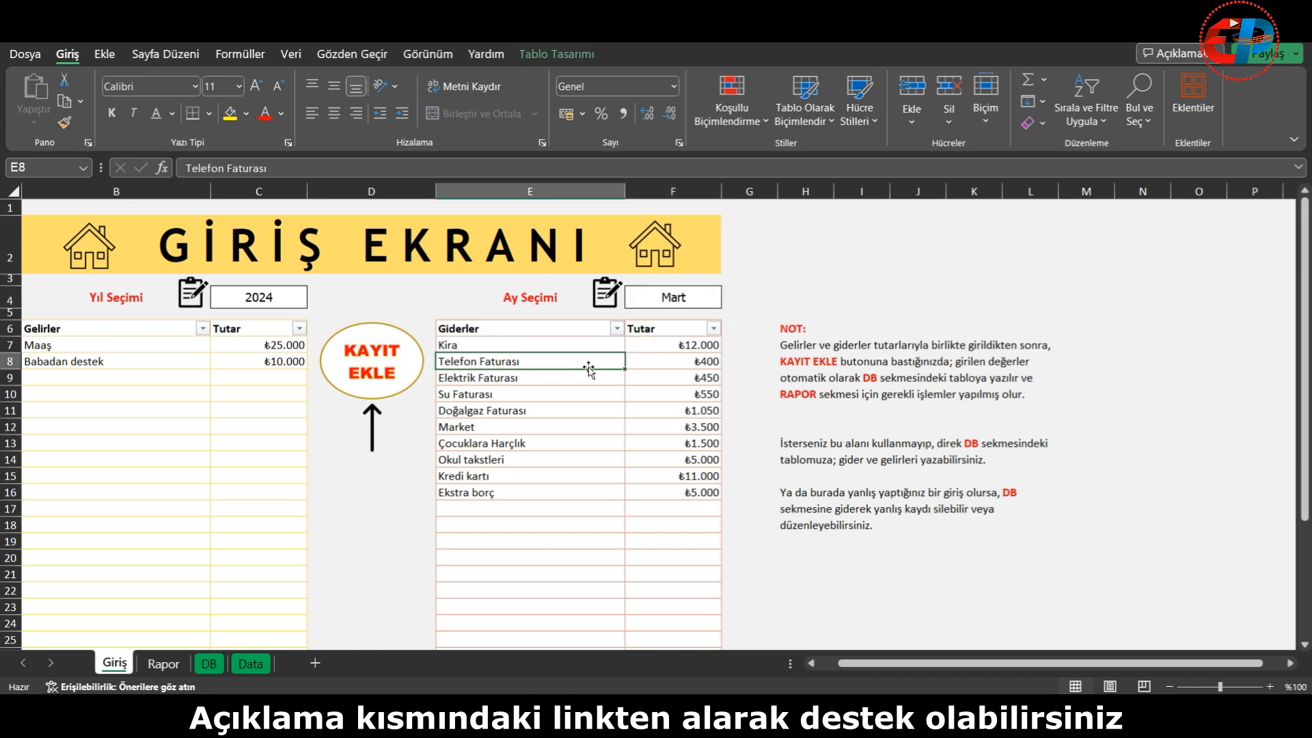
{"action": "left_click", "coordinate": [670, 351]}
{"action": "type", "text": "16000"}
{"action": "key", "text": "Return"}
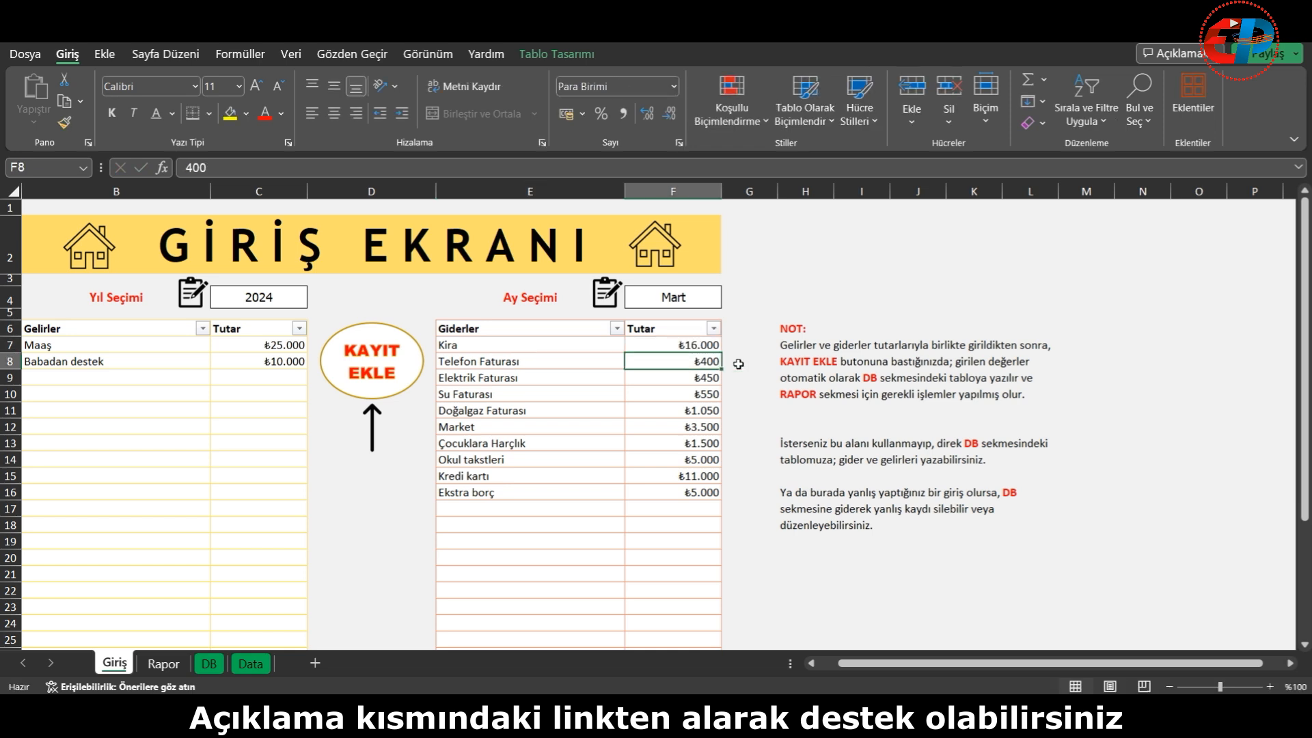
{"action": "left_click", "coordinate": [707, 384]}
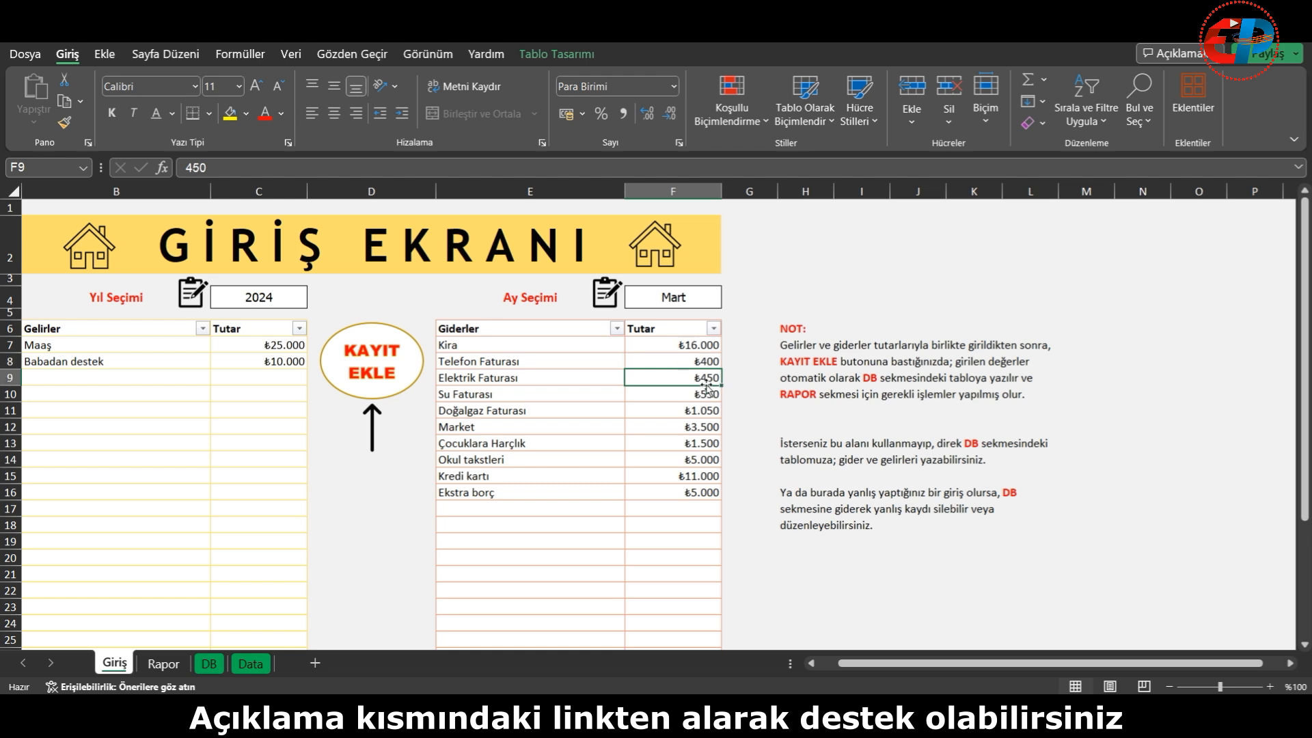
{"action": "type", "text": "700"}
{"action": "key", "text": "Return"}
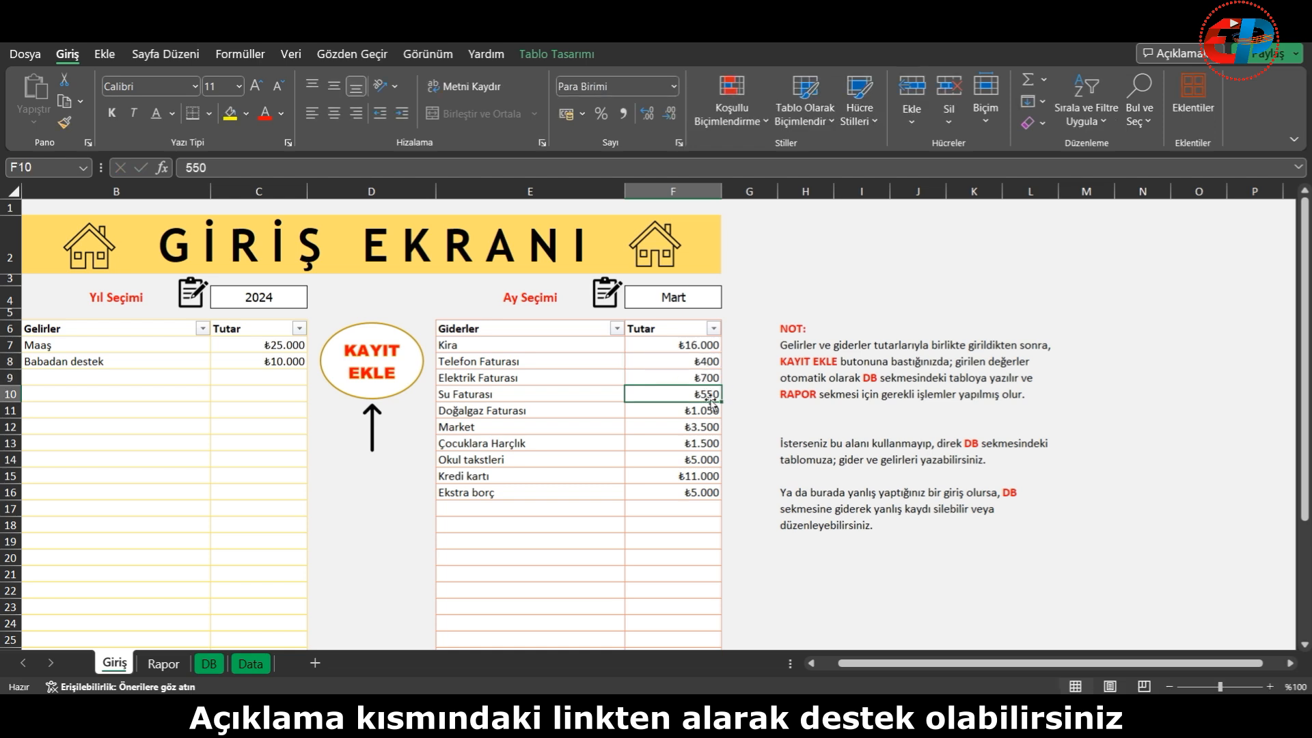
Step: Set the Su Faturası amount to 600 and the Doğalgaz Faturası amount to 1250
{"action": "type", "text": "600"}
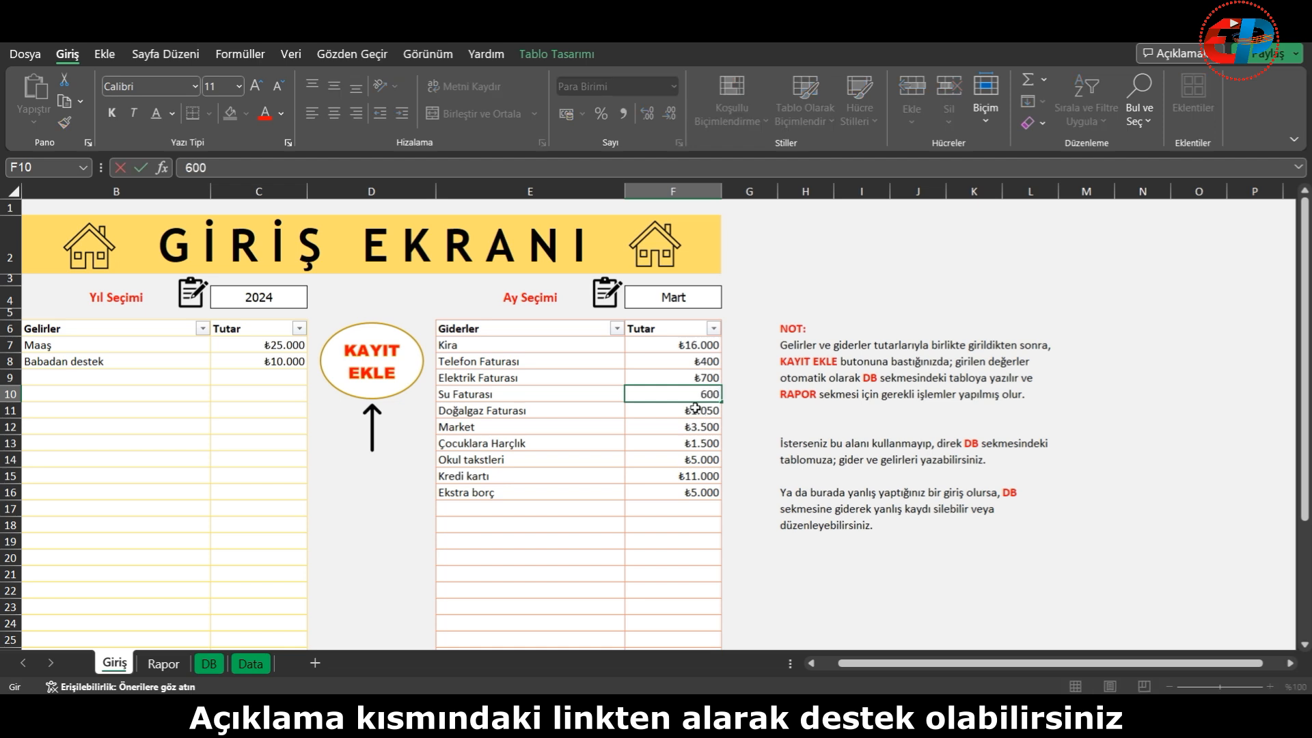
{"action": "key", "text": "Return"}
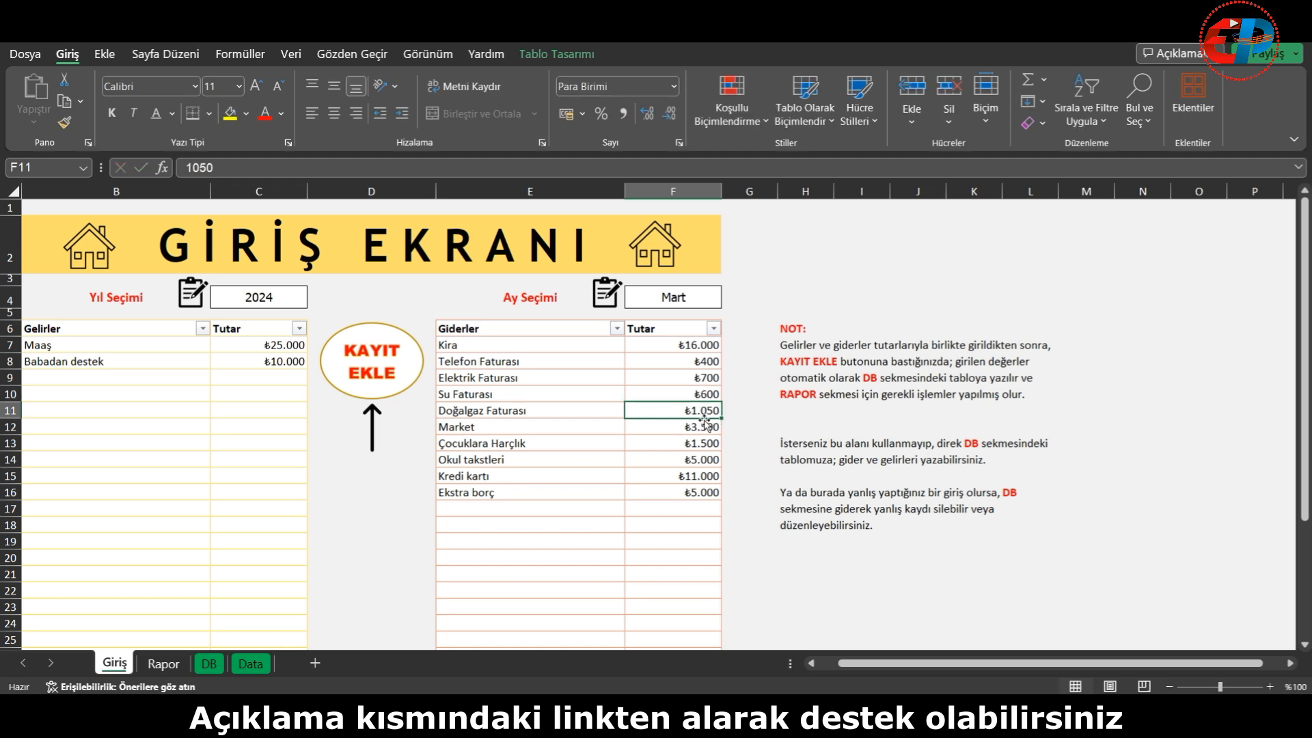
{"action": "type", "text": "1250"}
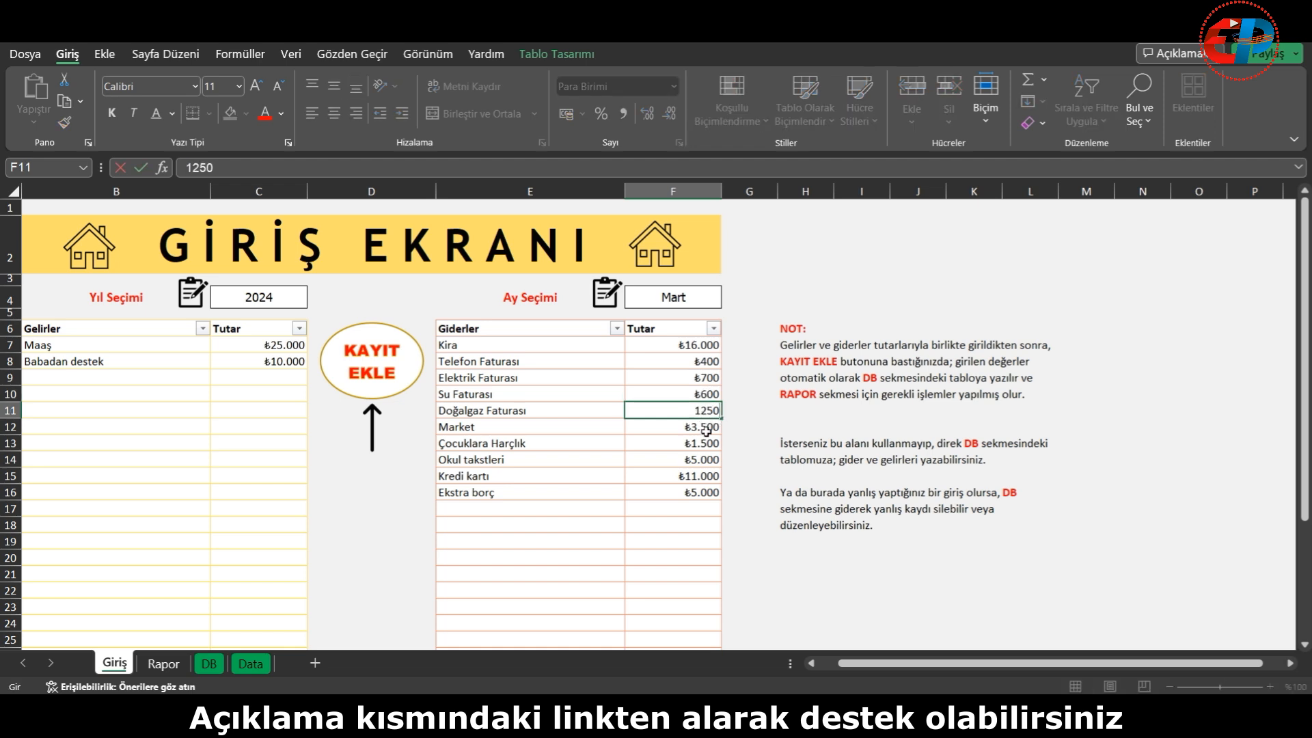
{"action": "key", "text": "Return"}
Step: Clear the Ekstra borç item and its amount from the Giderler table
{"action": "left_click_drag", "start_coordinate": [524, 494], "coordinate": [652, 486]}
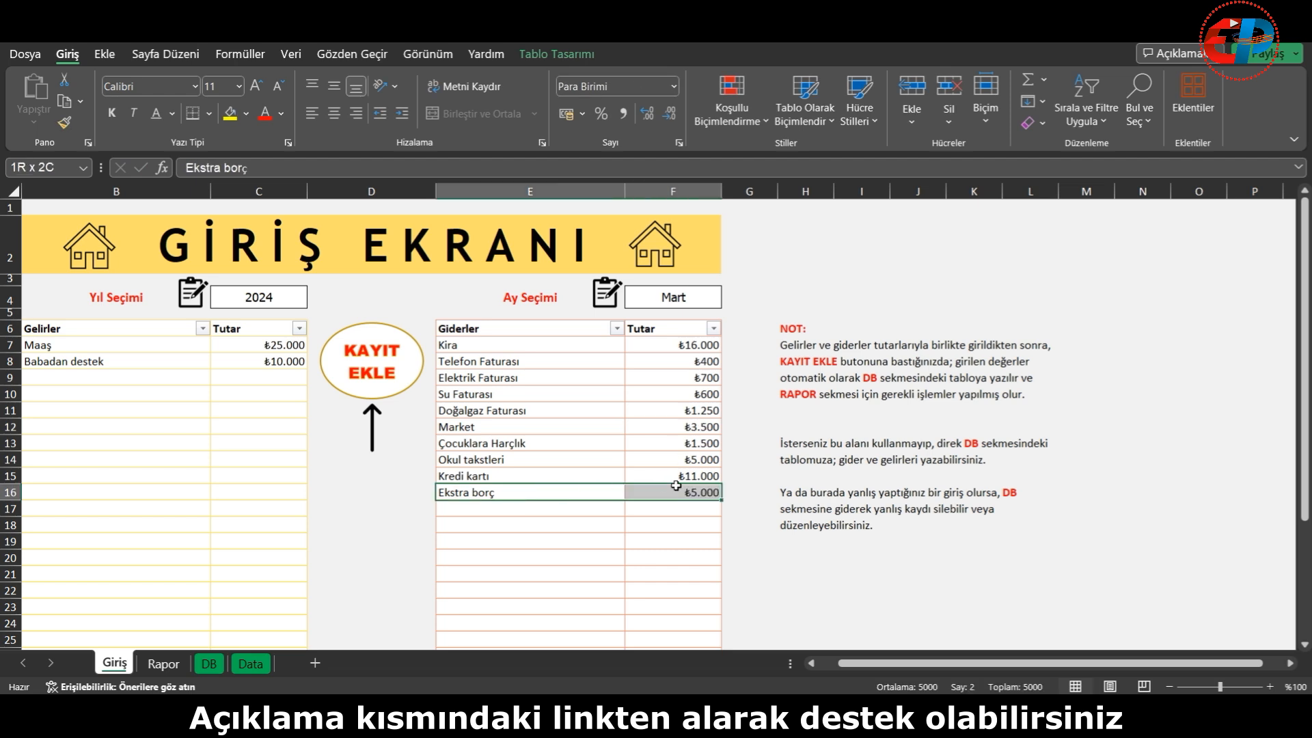
{"action": "key", "text": "BackSpace"}
{"action": "left_click", "coordinate": [673, 491]}
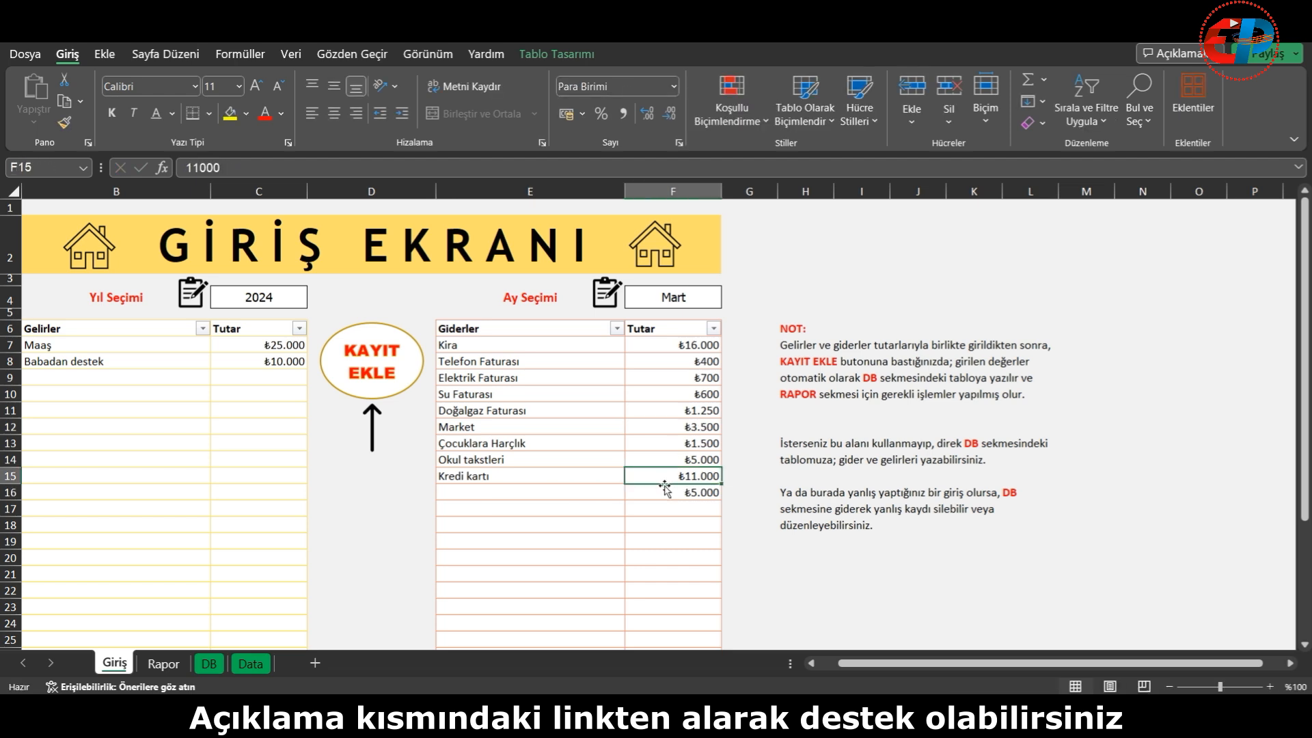
{"action": "key", "text": "Delete"}
Step: Set the Kredi kartı amount to 8000 in the Giderler table
{"action": "left_click", "coordinate": [700, 472]}
{"action": "type", "text": "8000"}
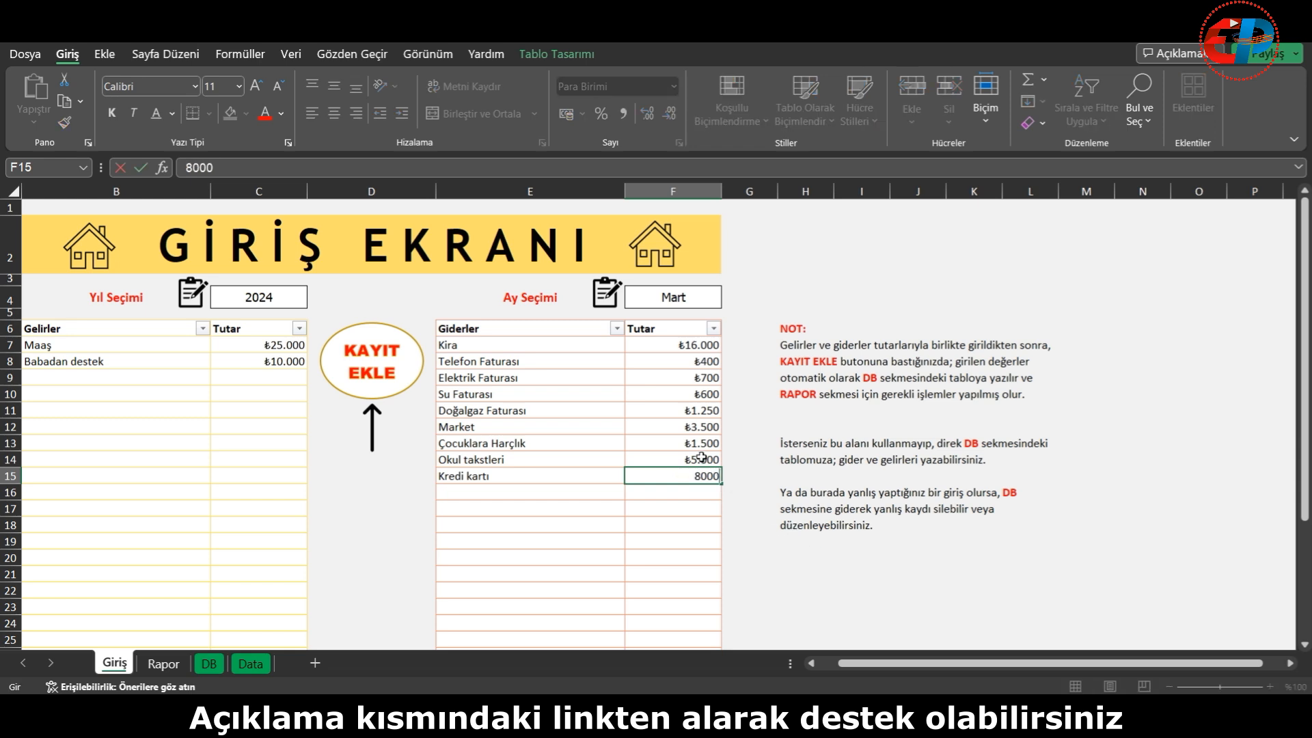
{"action": "left_click", "coordinate": [702, 457]}
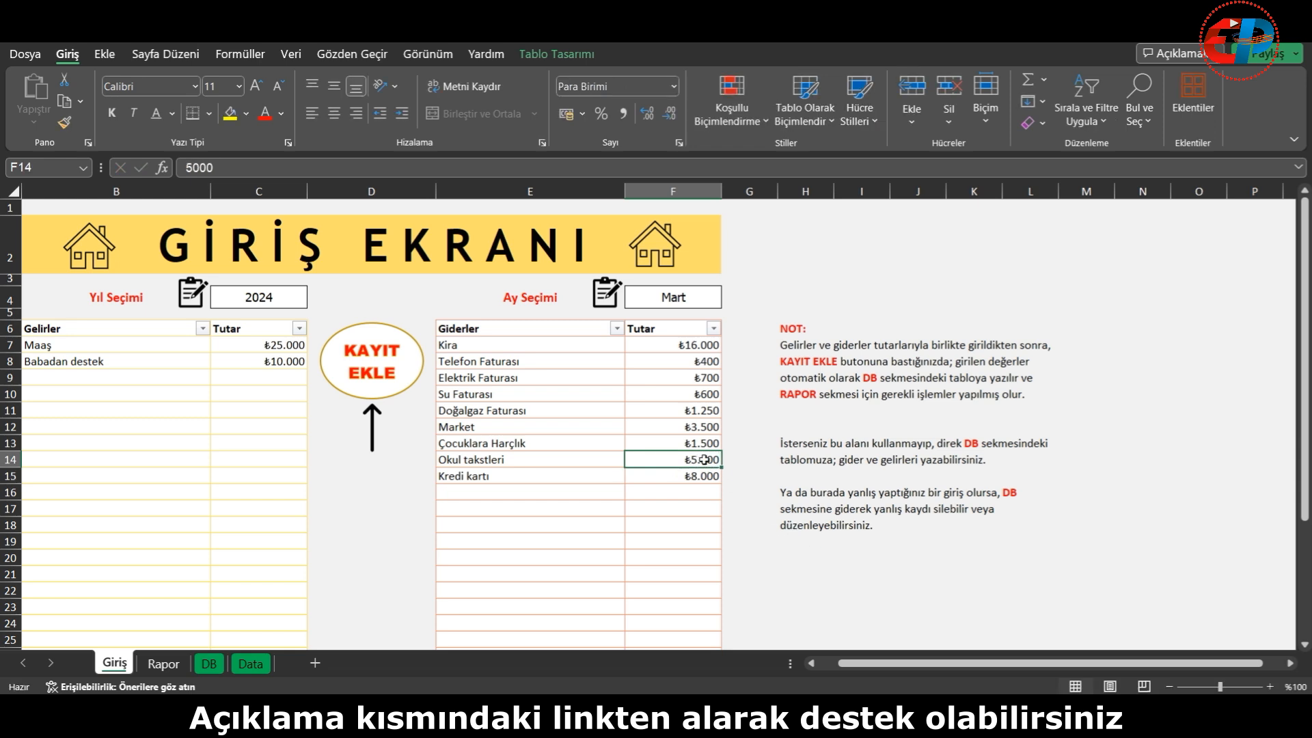
Step: Set the Çocuklara Harçlık amount to 2000 and the Market amount to 5000
{"action": "left_click", "coordinate": [706, 444]}
{"action": "type", "text": "2000"}
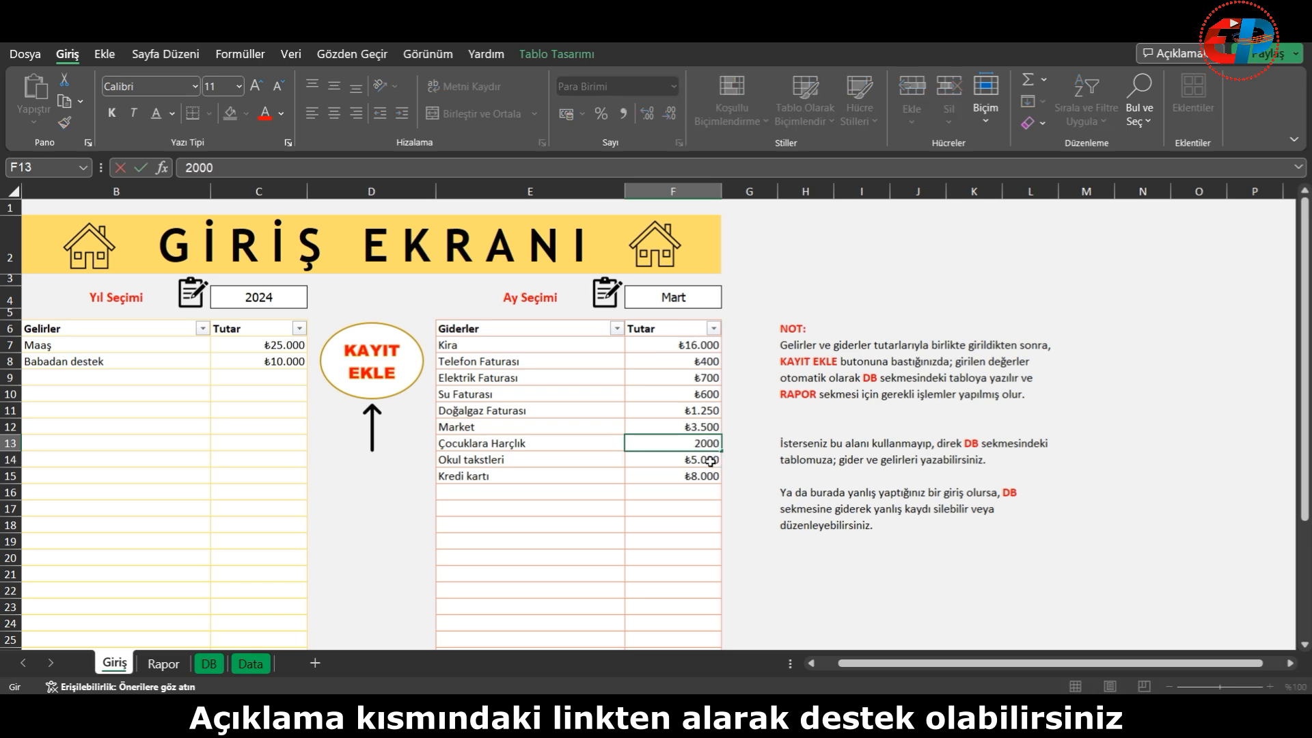
{"action": "left_click", "coordinate": [696, 429]}
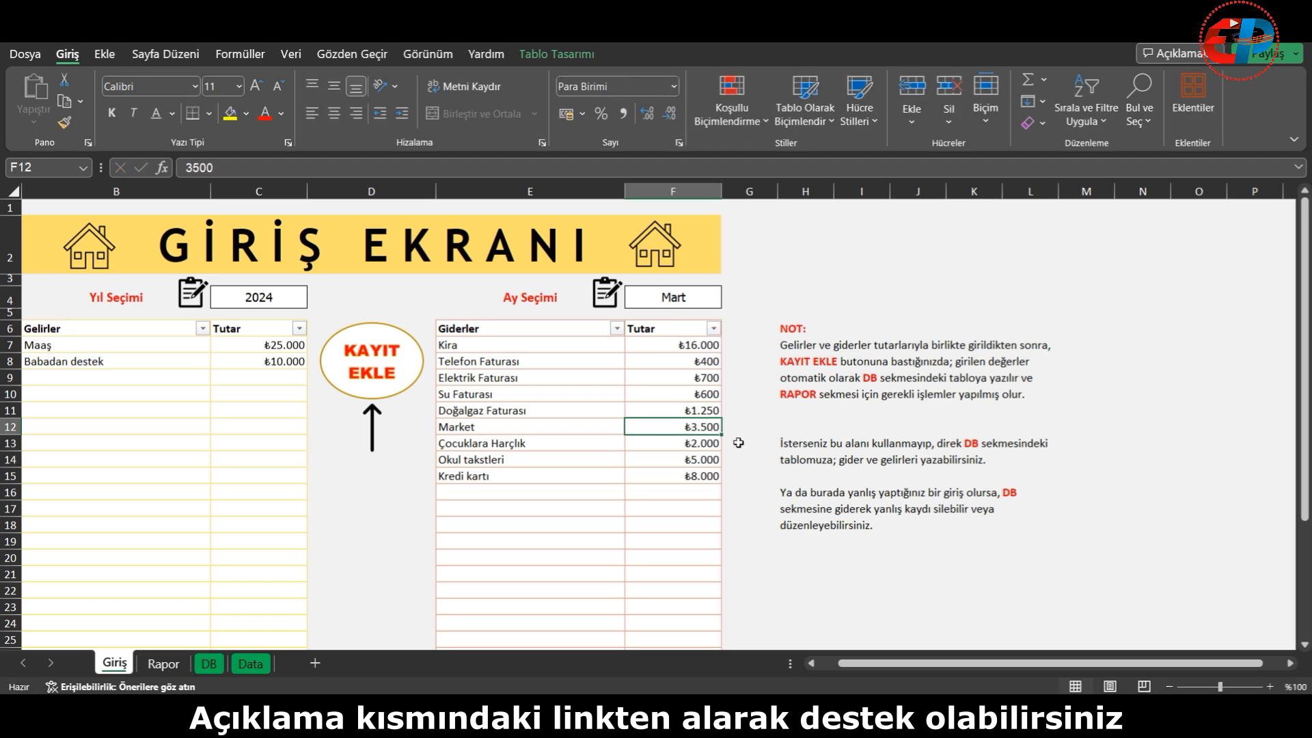
{"action": "type", "text": "5000"}
{"action": "left_click", "coordinate": [663, 496]}
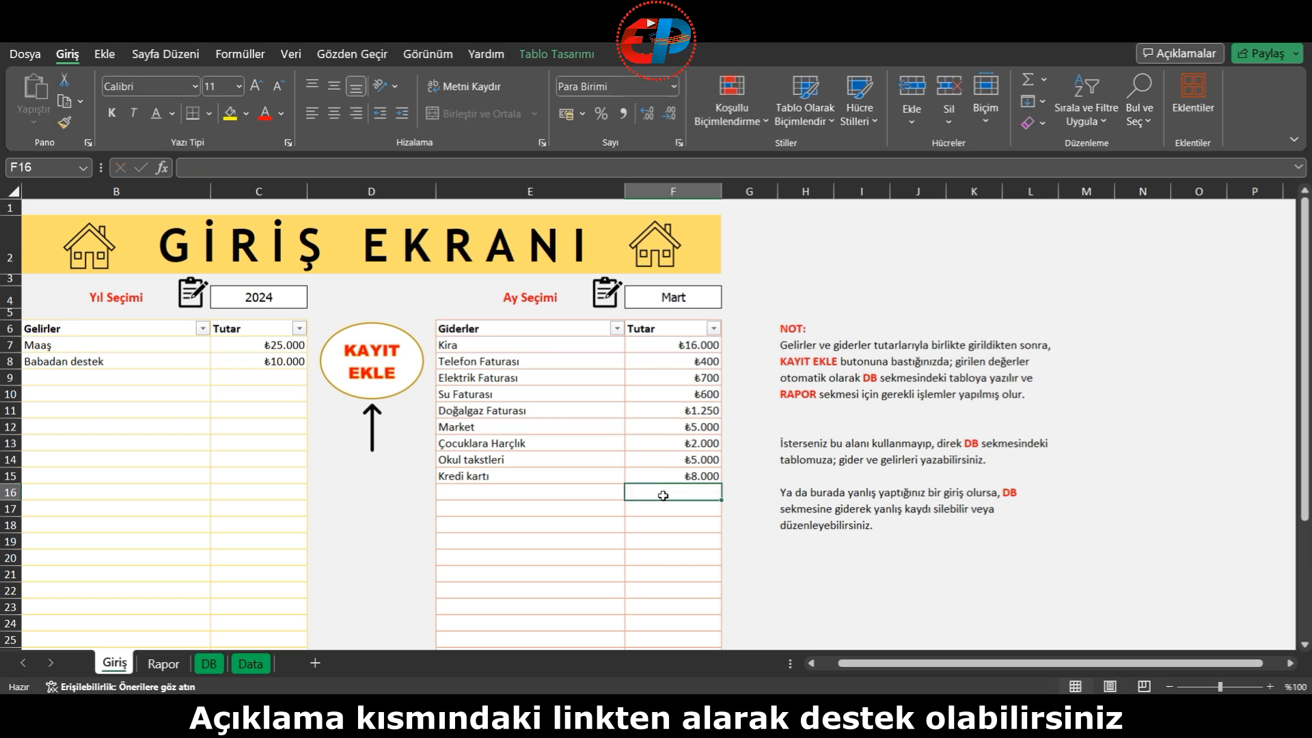
Step: Add Ek gelir with an amount of 8000 in the third row of the Gelirler table
{"action": "left_click", "coordinate": [98, 376]}
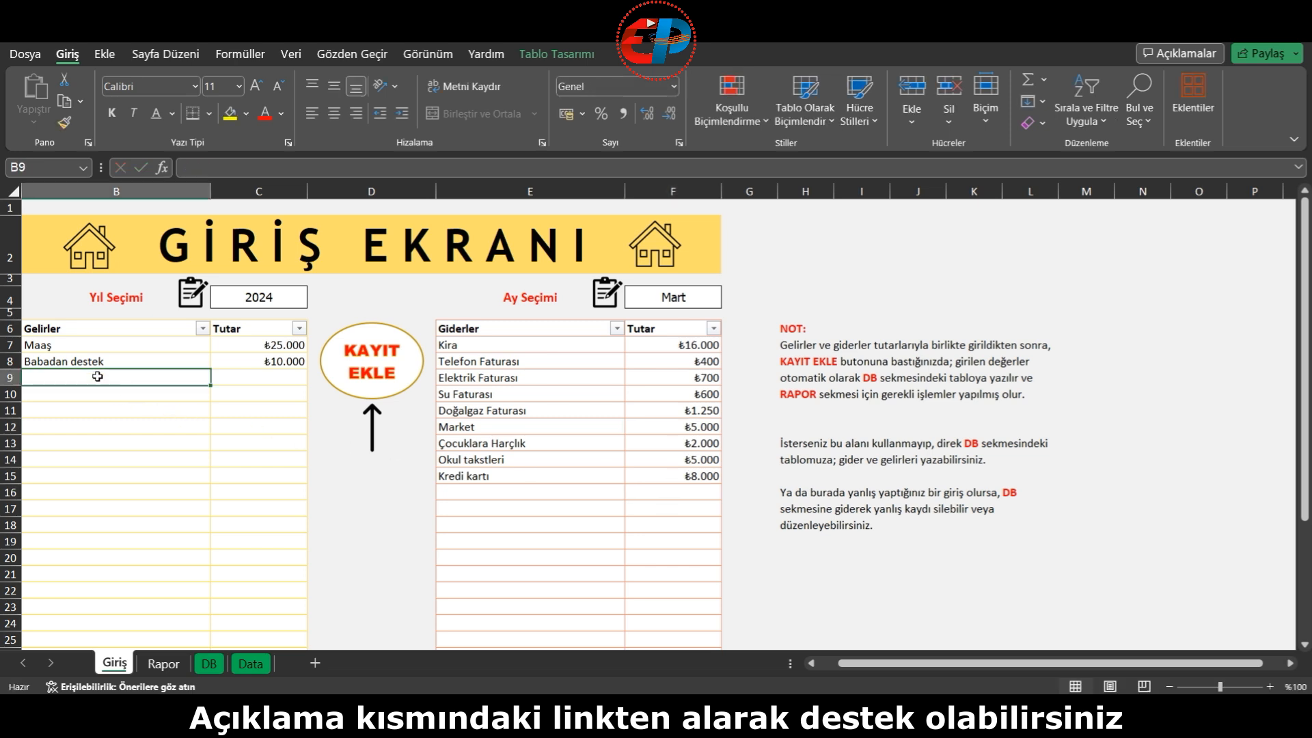
{"action": "type", "text": "Ek gelir"}
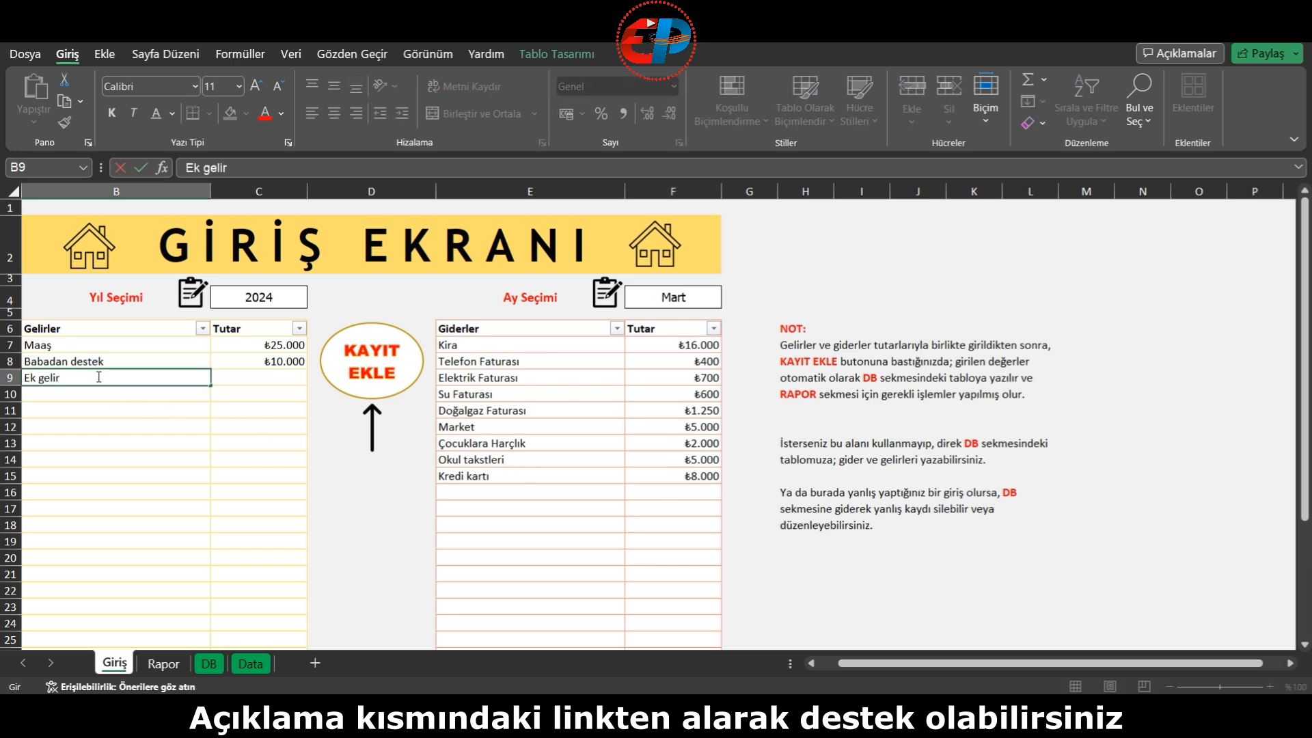
{"action": "key", "text": "Tab"}
{"action": "type", "text": "80"}
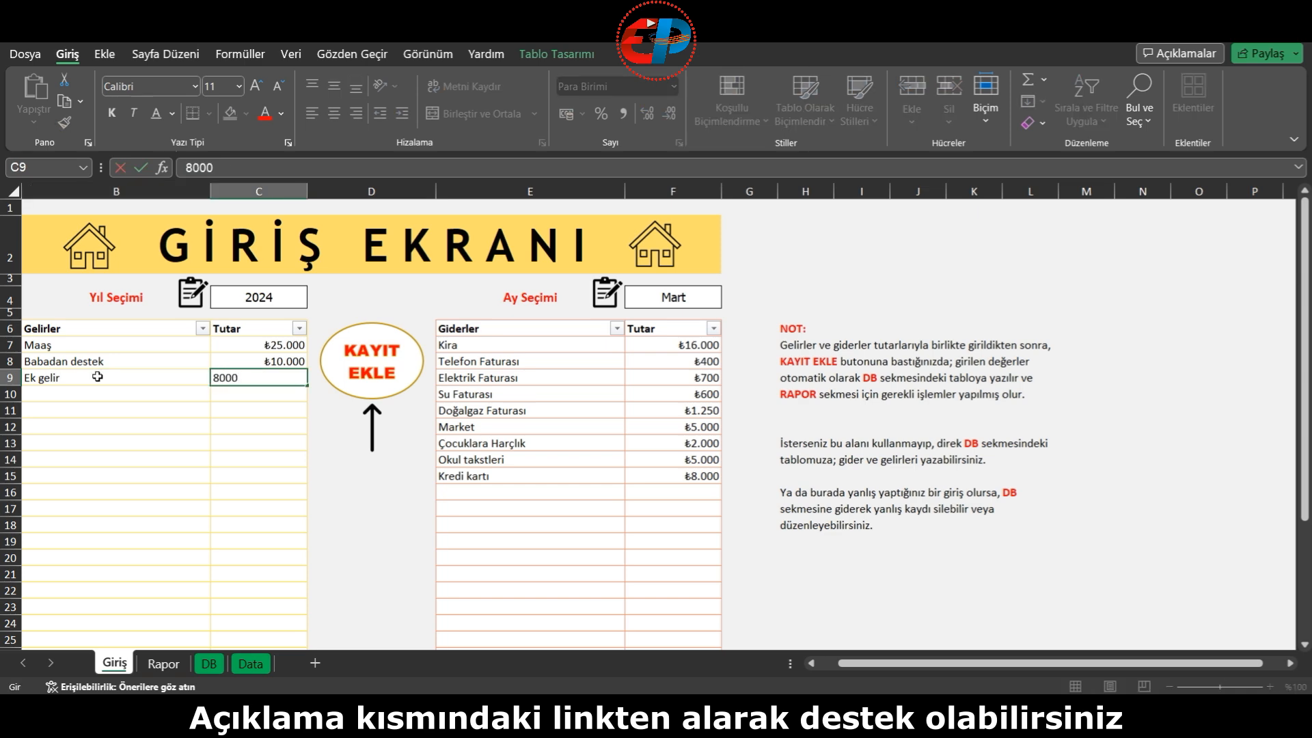
{"action": "left_click", "coordinate": [144, 445]}
Step: Save the Mart 2024 income and expenses as records and review the record list on the DB sheet
{"action": "scroll", "coordinate": [182, 469], "scroll_direction": "down", "scroll_amount": 5}
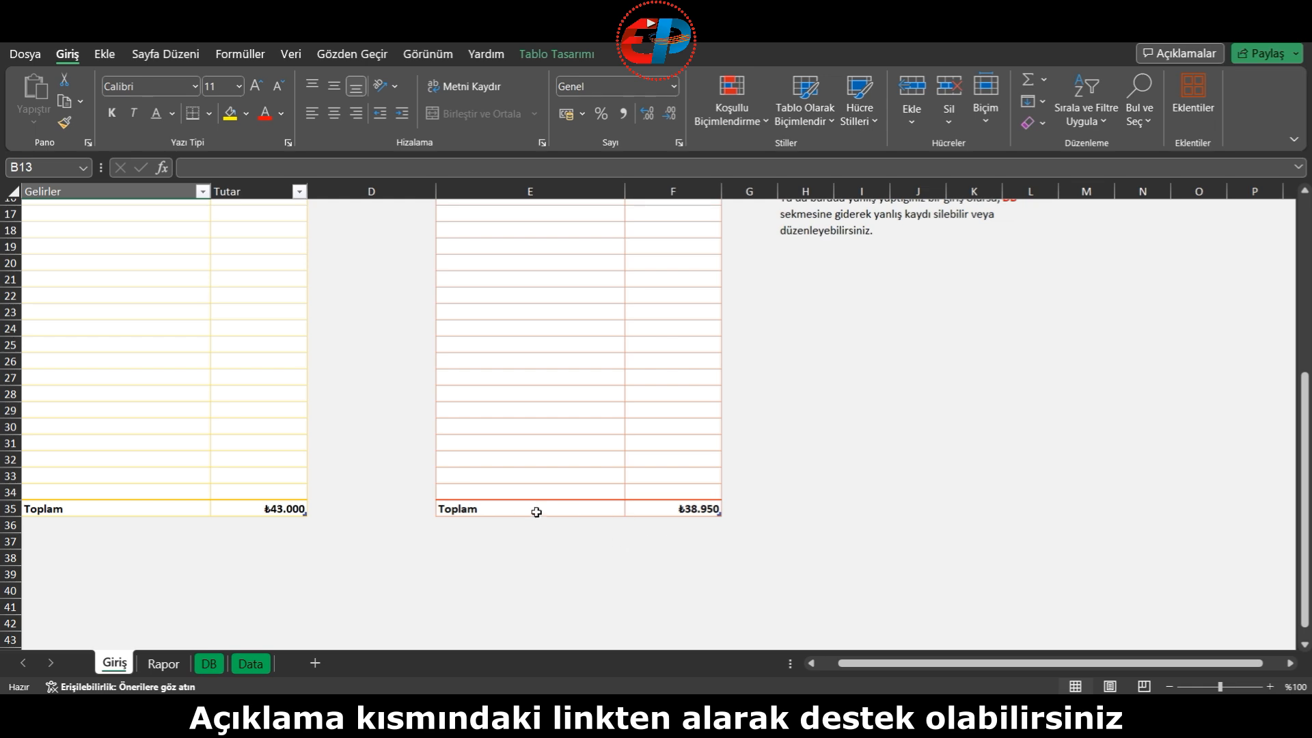
{"action": "scroll", "coordinate": [536, 511], "scroll_direction": "up", "scroll_amount": 5}
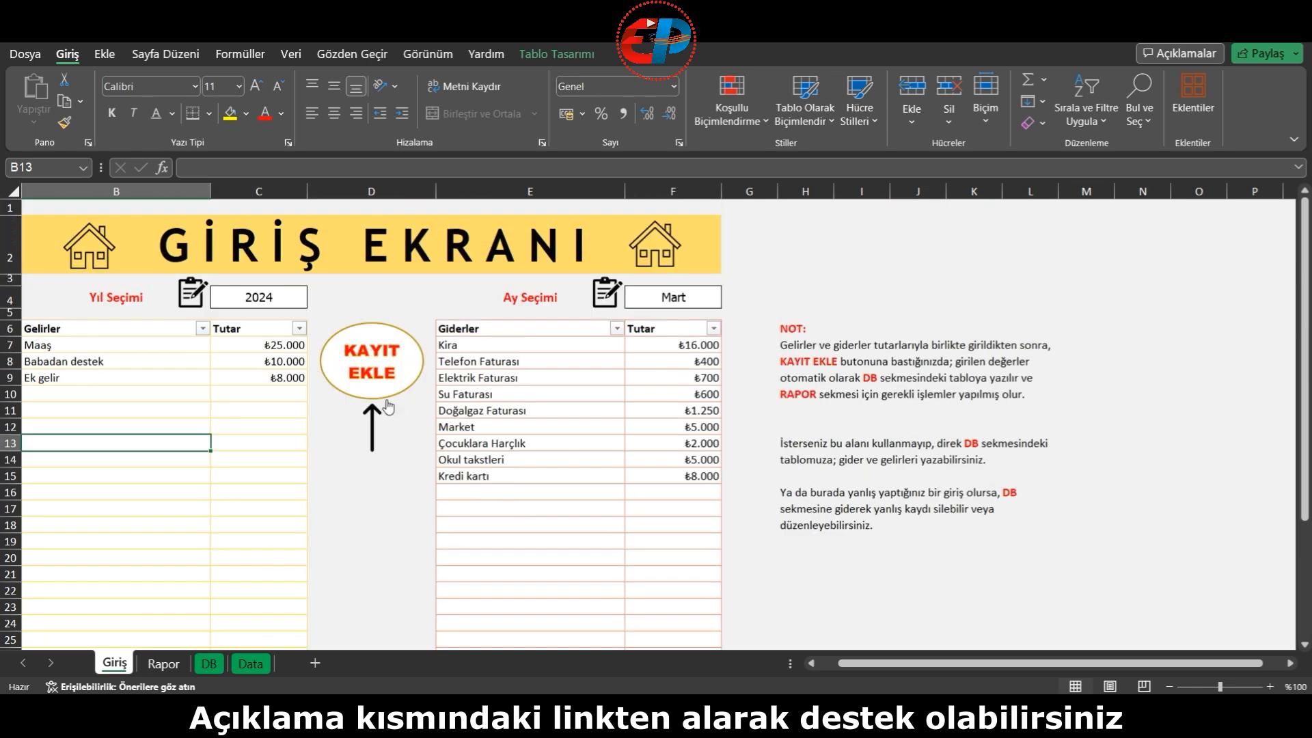
{"action": "left_click", "coordinate": [381, 376]}
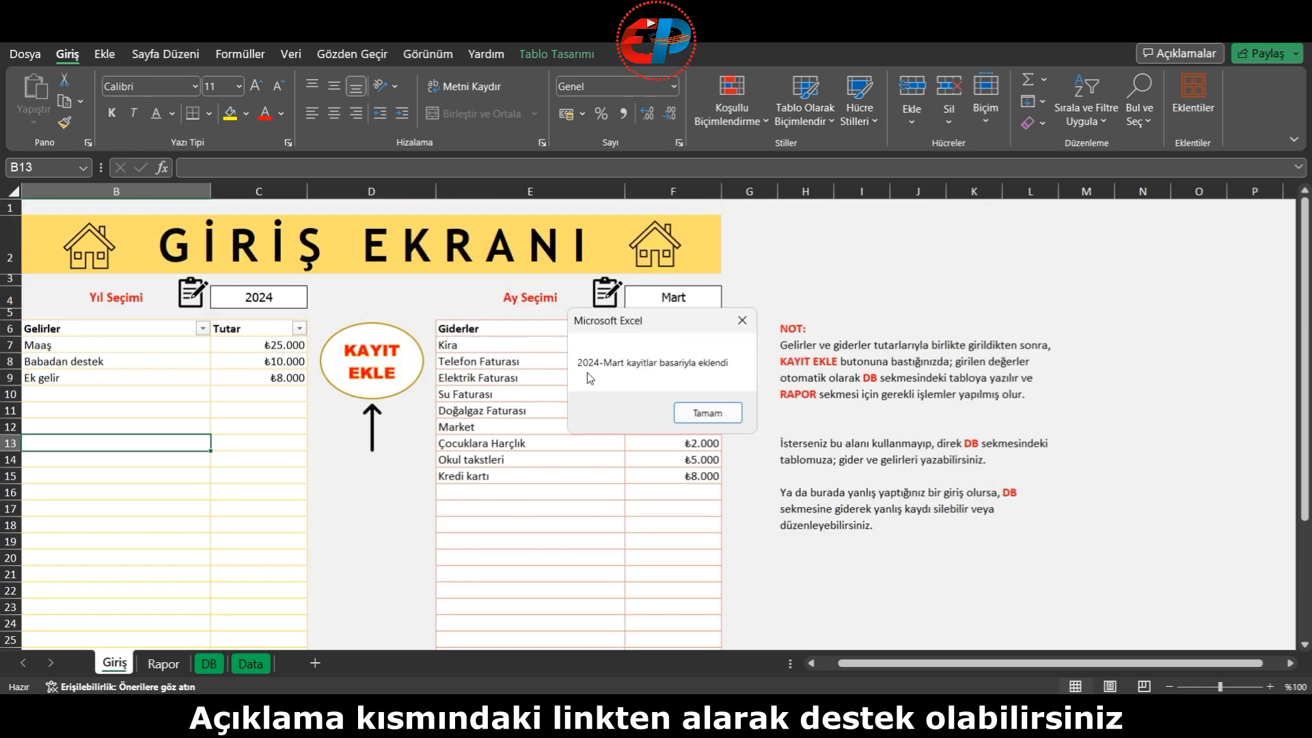
{"action": "left_click", "coordinate": [708, 414]}
{"action": "left_click", "coordinate": [208, 661]}
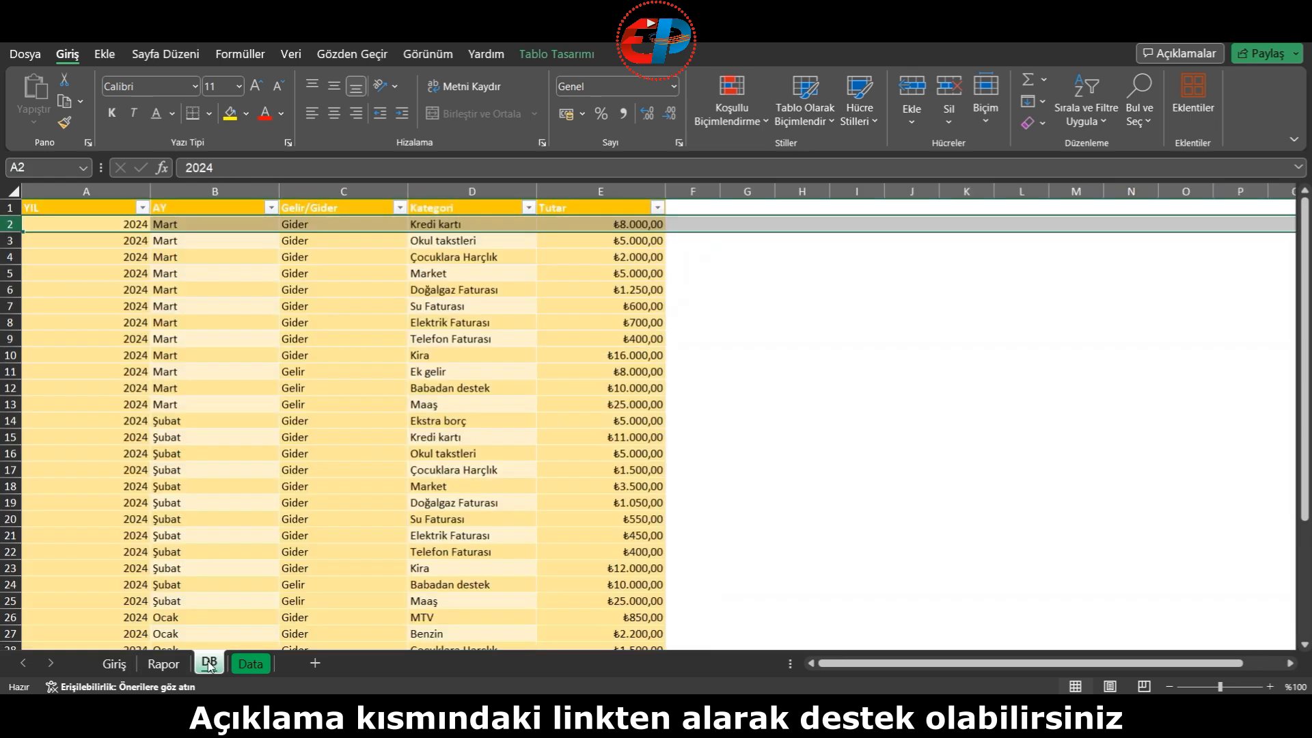
{"action": "scroll", "coordinate": [319, 317], "scroll_direction": "down", "scroll_amount": 1}
{"action": "scroll", "coordinate": [328, 321], "scroll_direction": "down", "scroll_amount": 5}
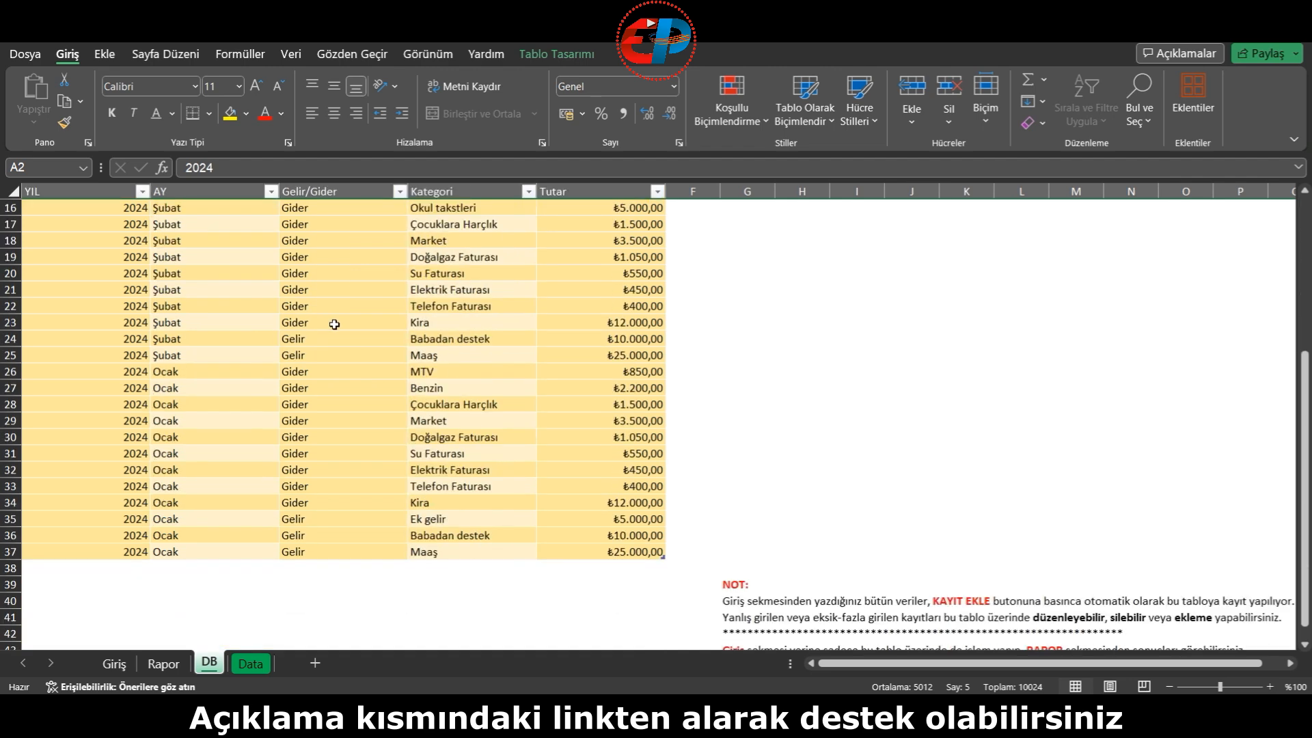
Step: Open the Rapor sheet and review its income and expense charts, totals and the YIL, AY and Kategori slicers
{"action": "scroll", "coordinate": [336, 325], "scroll_direction": "up", "scroll_amount": 6}
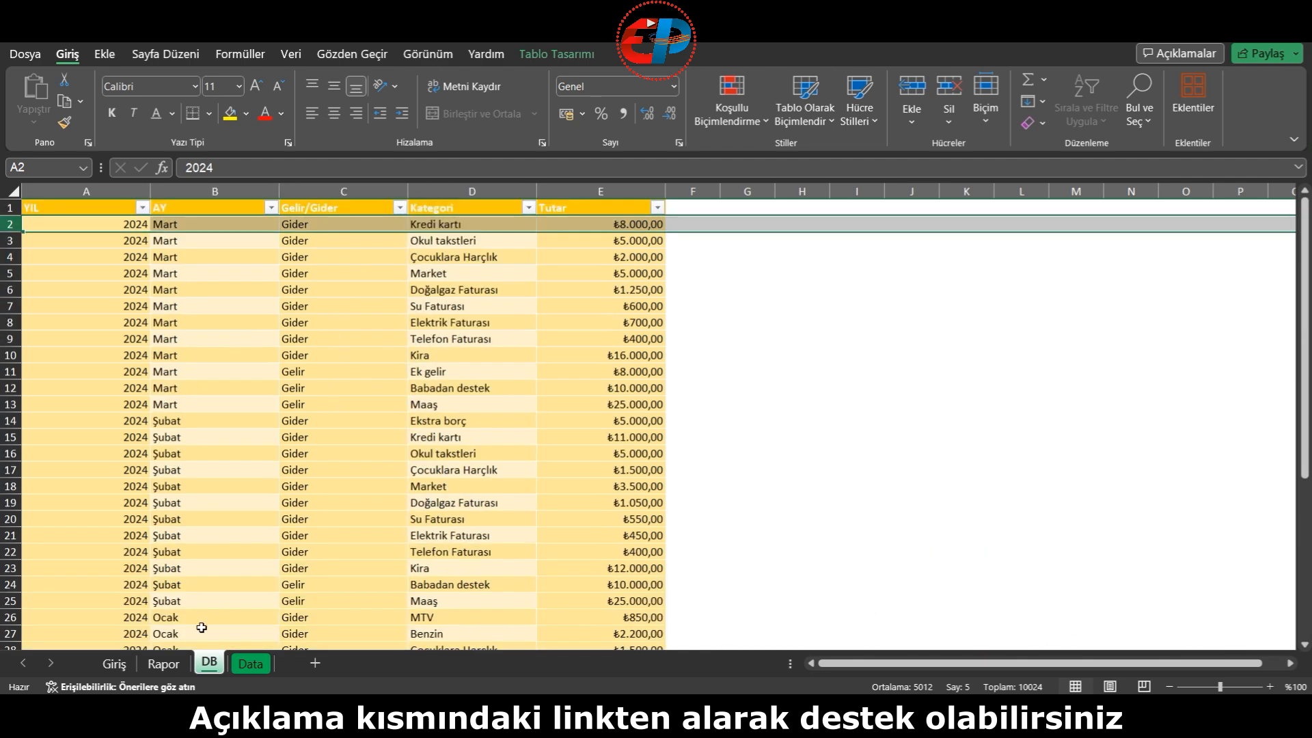
{"action": "left_click", "coordinate": [168, 666]}
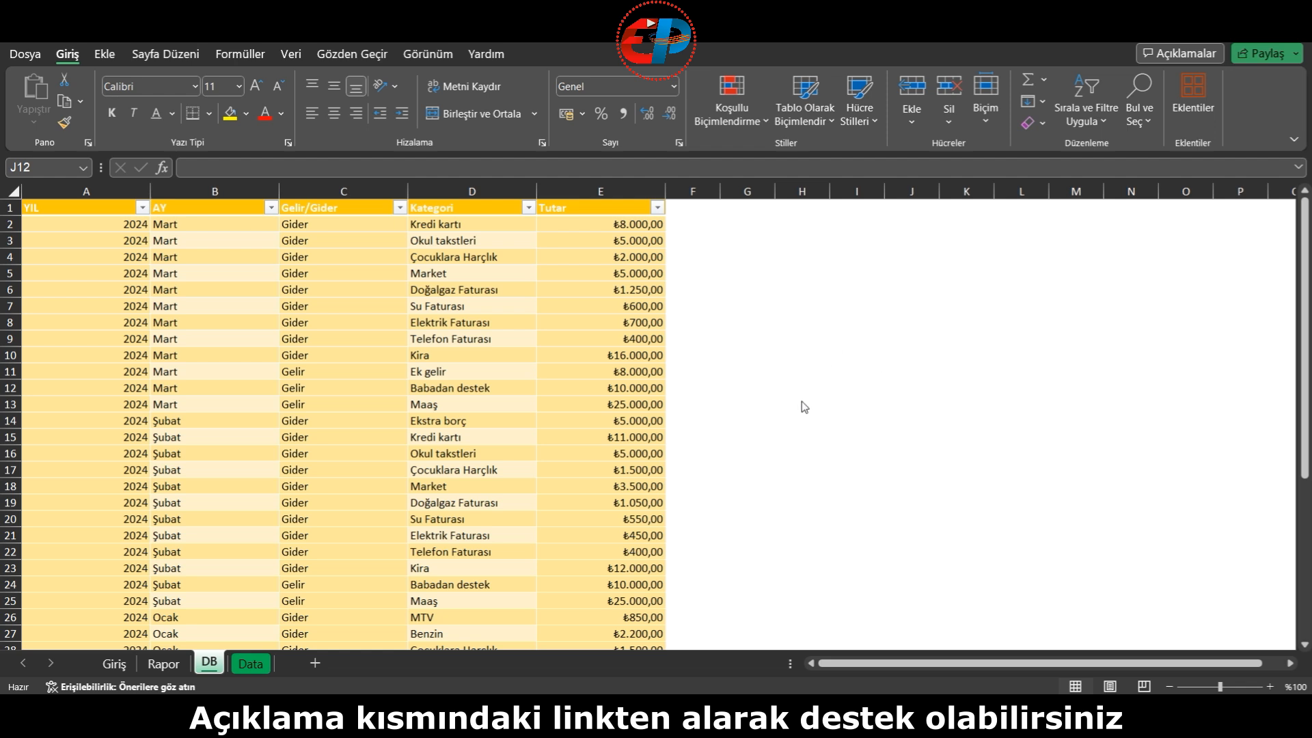
{"action": "left_click", "coordinate": [116, 666]}
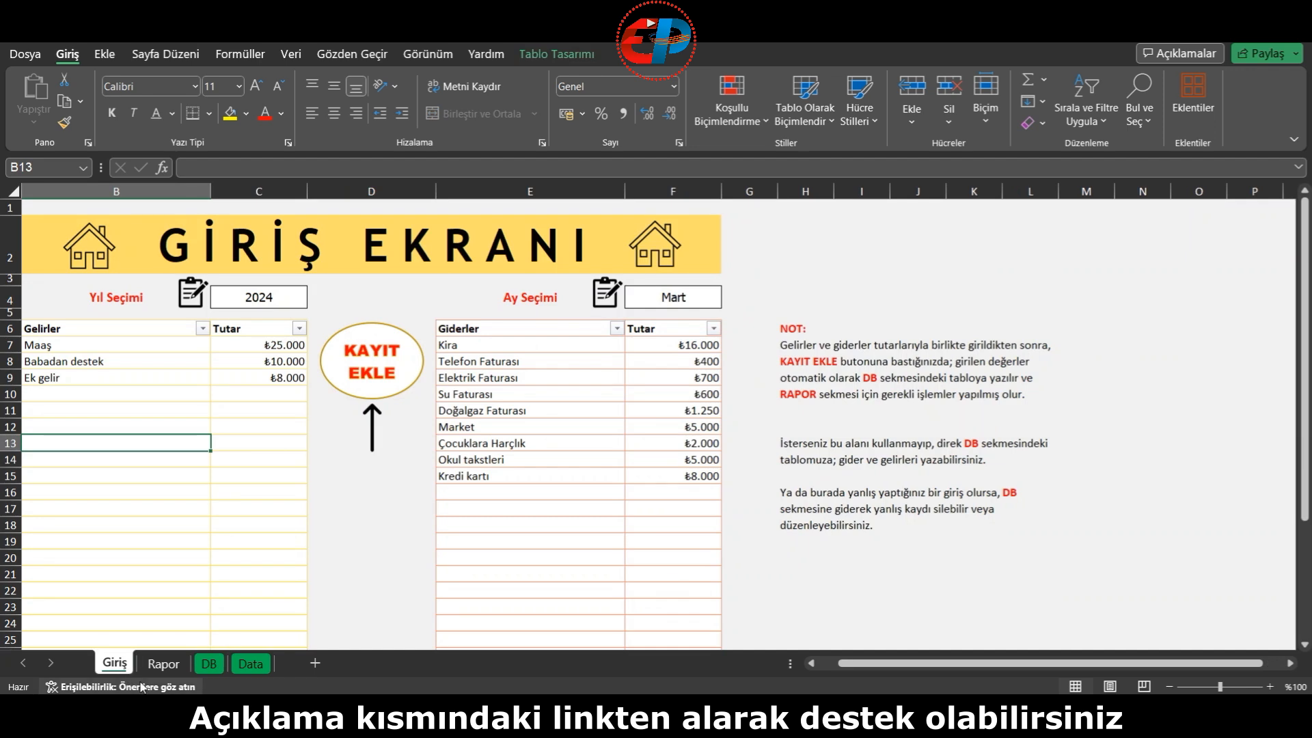
{"action": "left_click", "coordinate": [164, 665]}
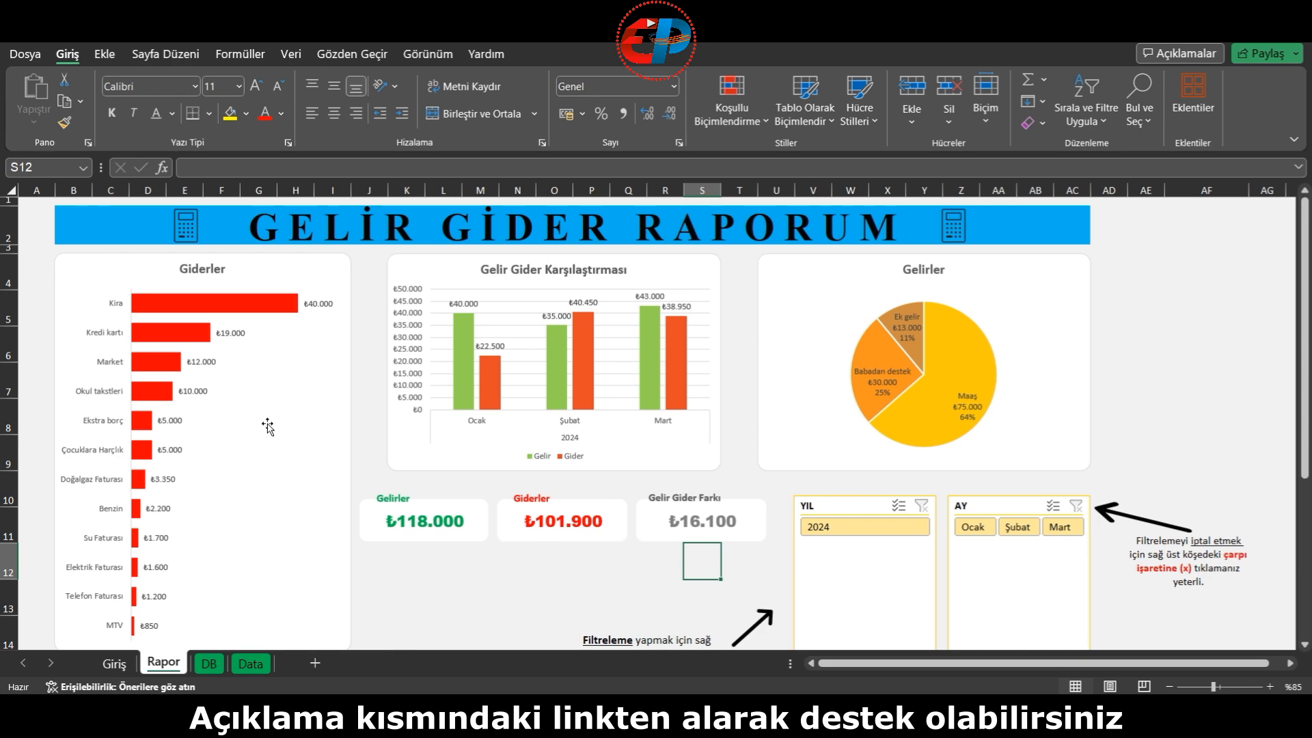
{"action": "scroll", "coordinate": [988, 401], "scroll_direction": "down", "scroll_amount": 1}
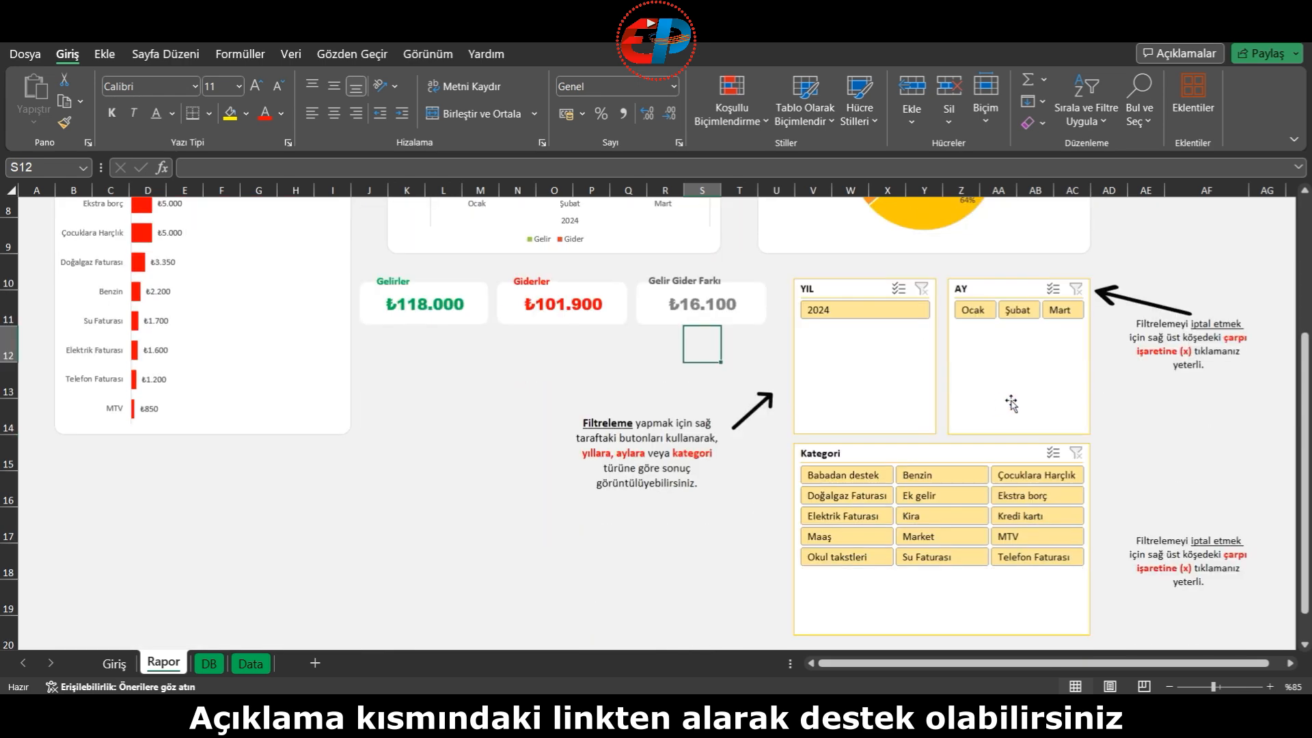
{"action": "scroll", "coordinate": [1165, 475], "scroll_direction": "down", "scroll_amount": 1}
{"action": "scroll", "coordinate": [1166, 474], "scroll_direction": "up", "scroll_amount": 2}
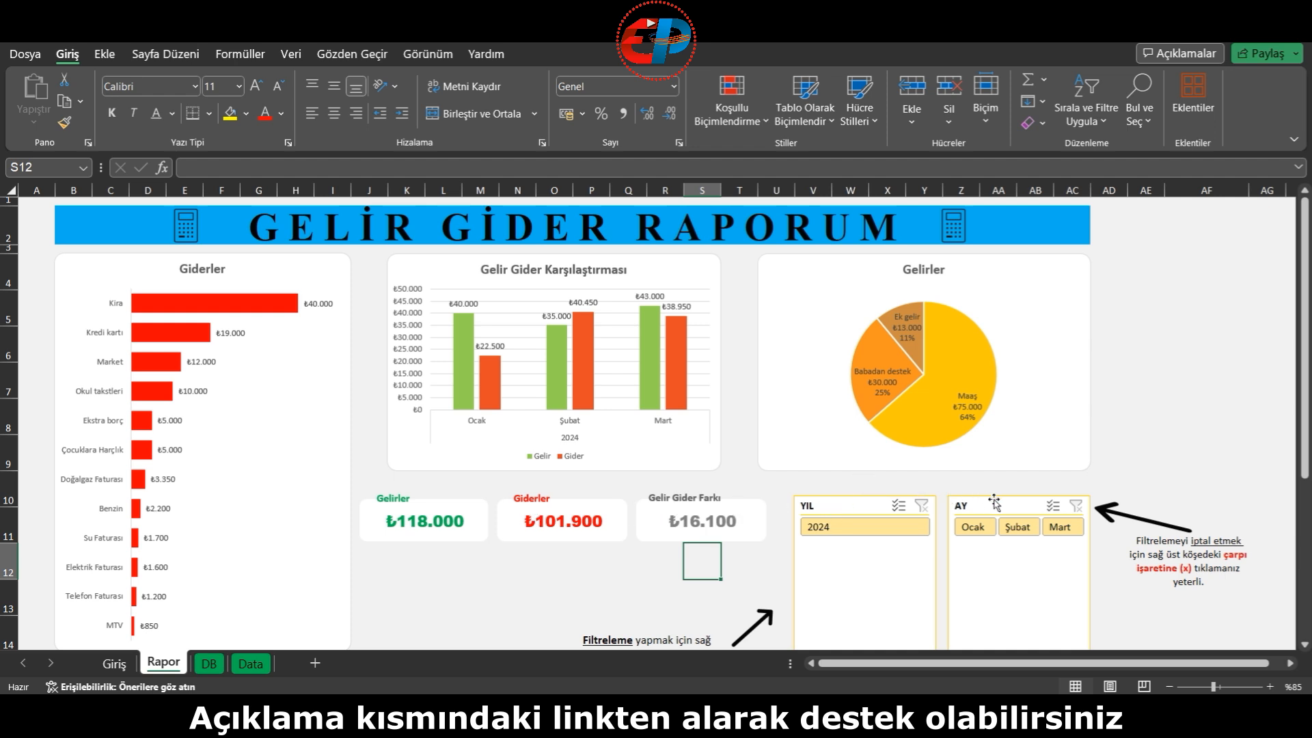
Step: Filter the report by Ocak, Şubat and Mart in turn to compare the months, and clear the AY filter
{"action": "left_click", "coordinate": [983, 528]}
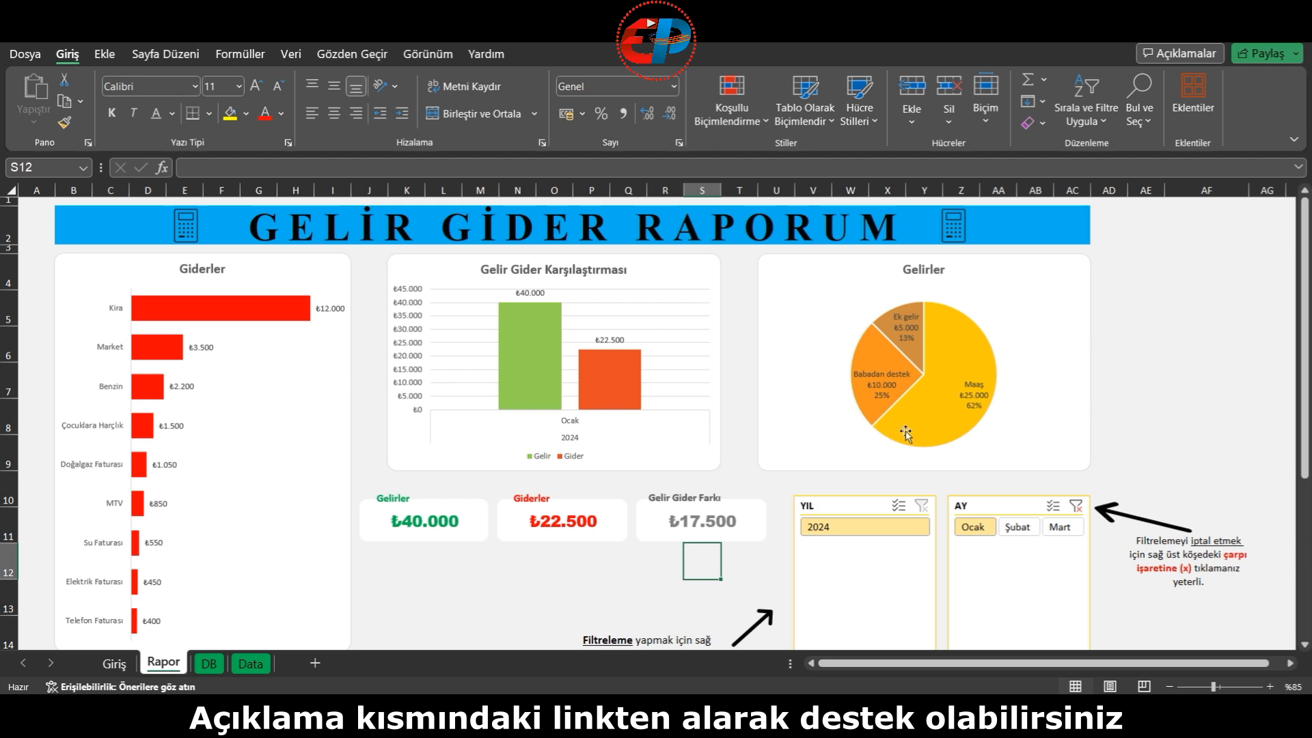
{"action": "left_click", "coordinate": [1018, 528]}
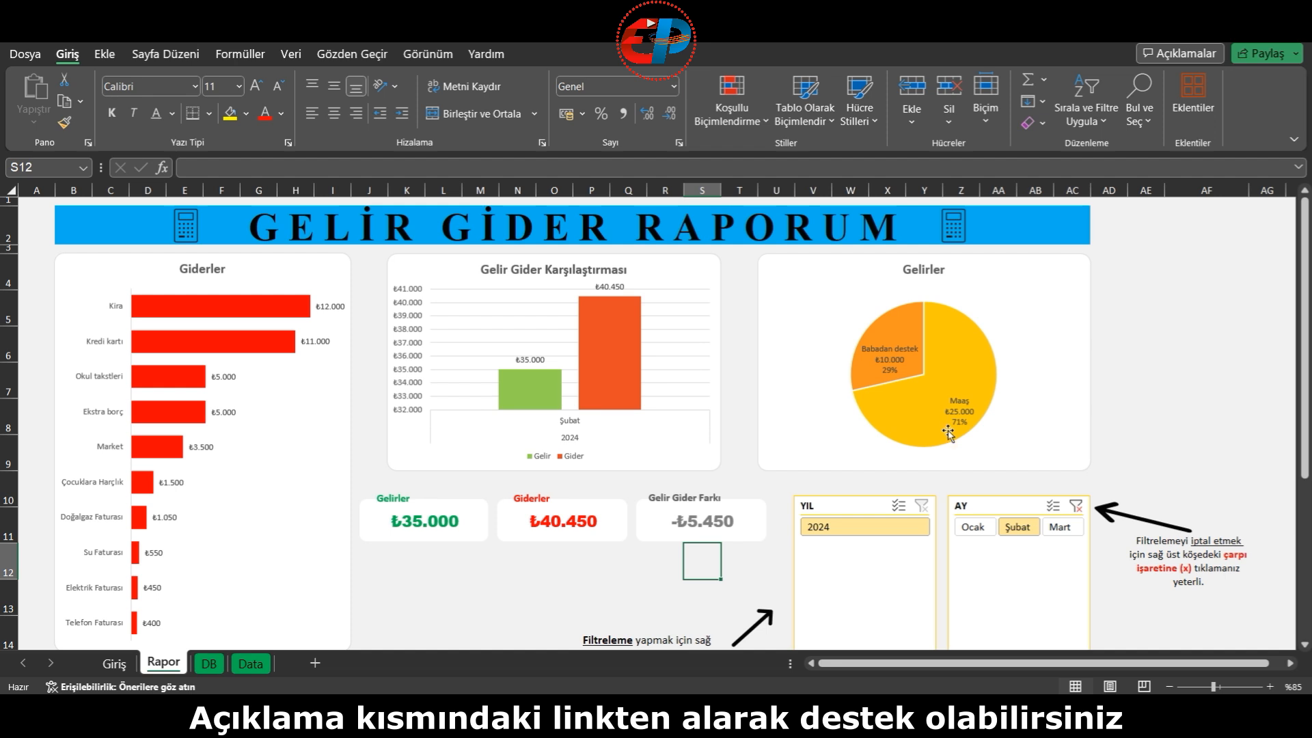
{"action": "left_click", "coordinate": [1061, 528]}
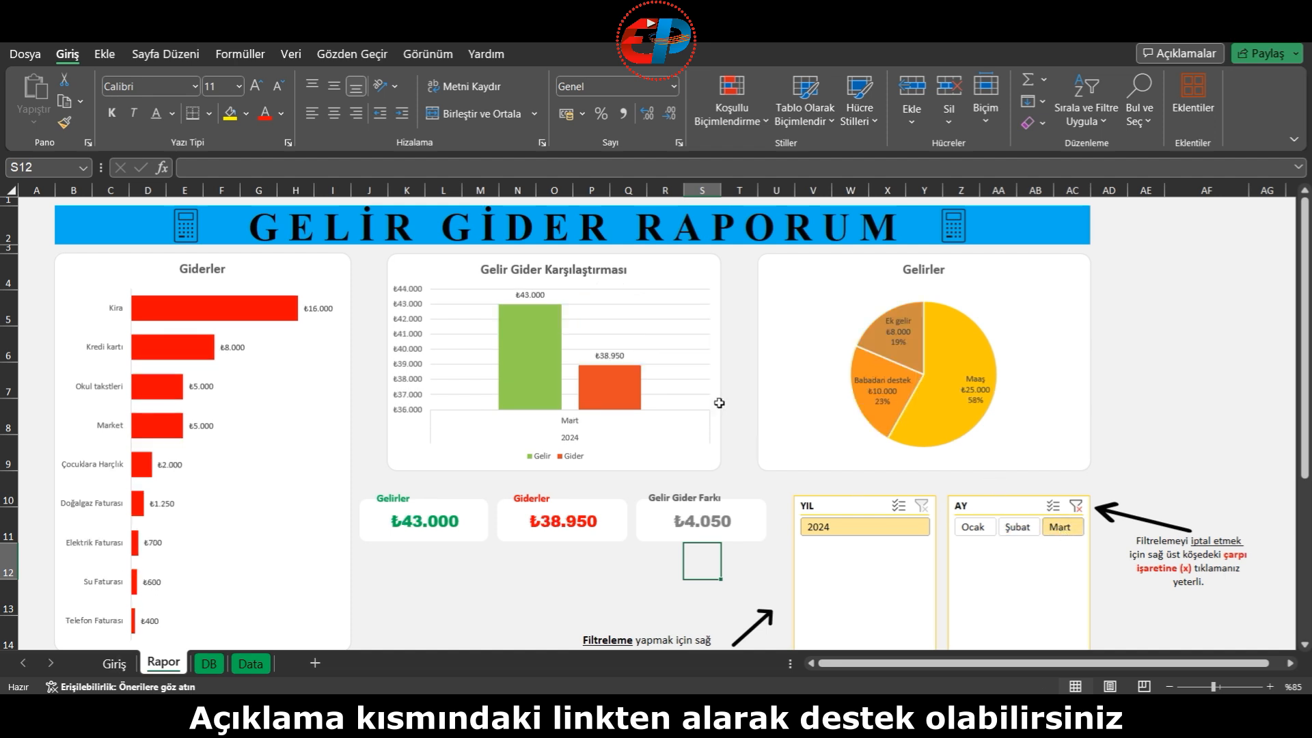
{"action": "left_click", "coordinate": [1076, 506]}
Step: Filter the report by the Benzin category, then by Kredi kartı, and examine the charts for each
{"action": "scroll", "coordinate": [1124, 427], "scroll_direction": "down", "scroll_amount": 2}
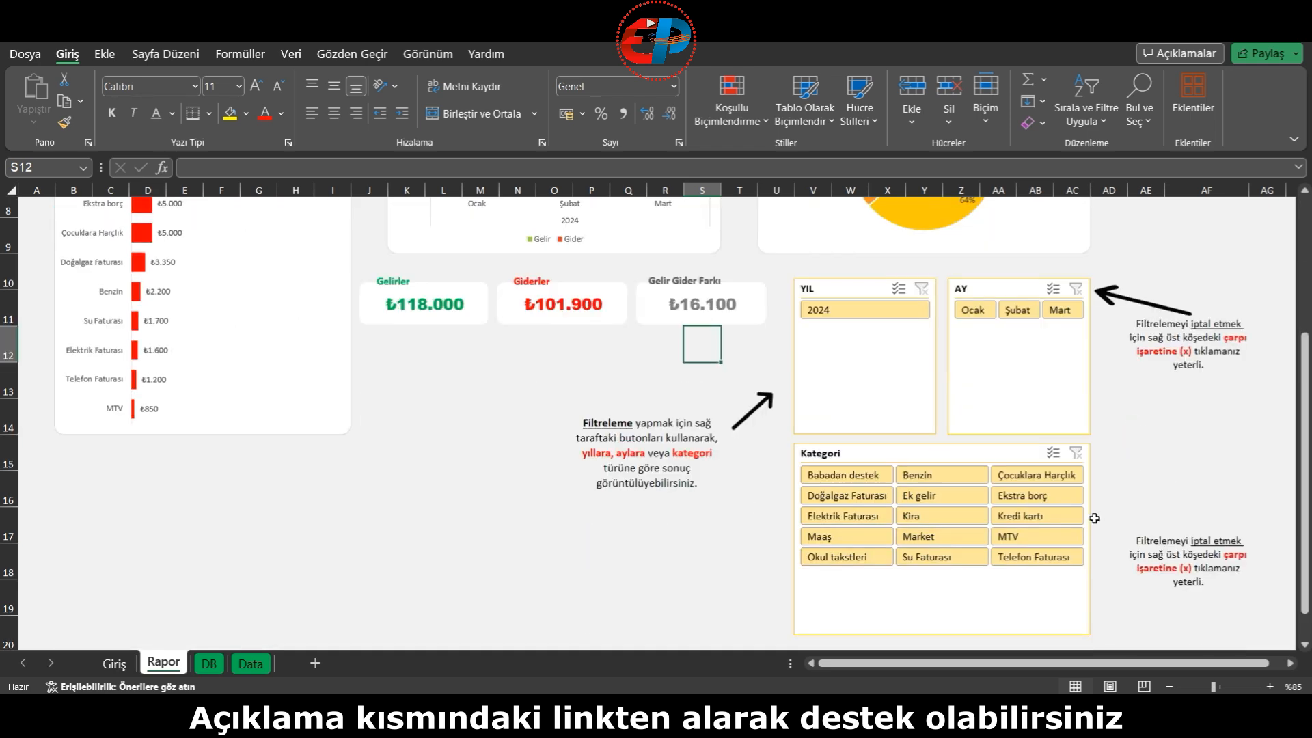
{"action": "left_click", "coordinate": [953, 480]}
{"action": "scroll", "coordinate": [743, 488], "scroll_direction": "up", "scroll_amount": 1}
{"action": "scroll", "coordinate": [743, 487], "scroll_direction": "up", "scroll_amount": 1}
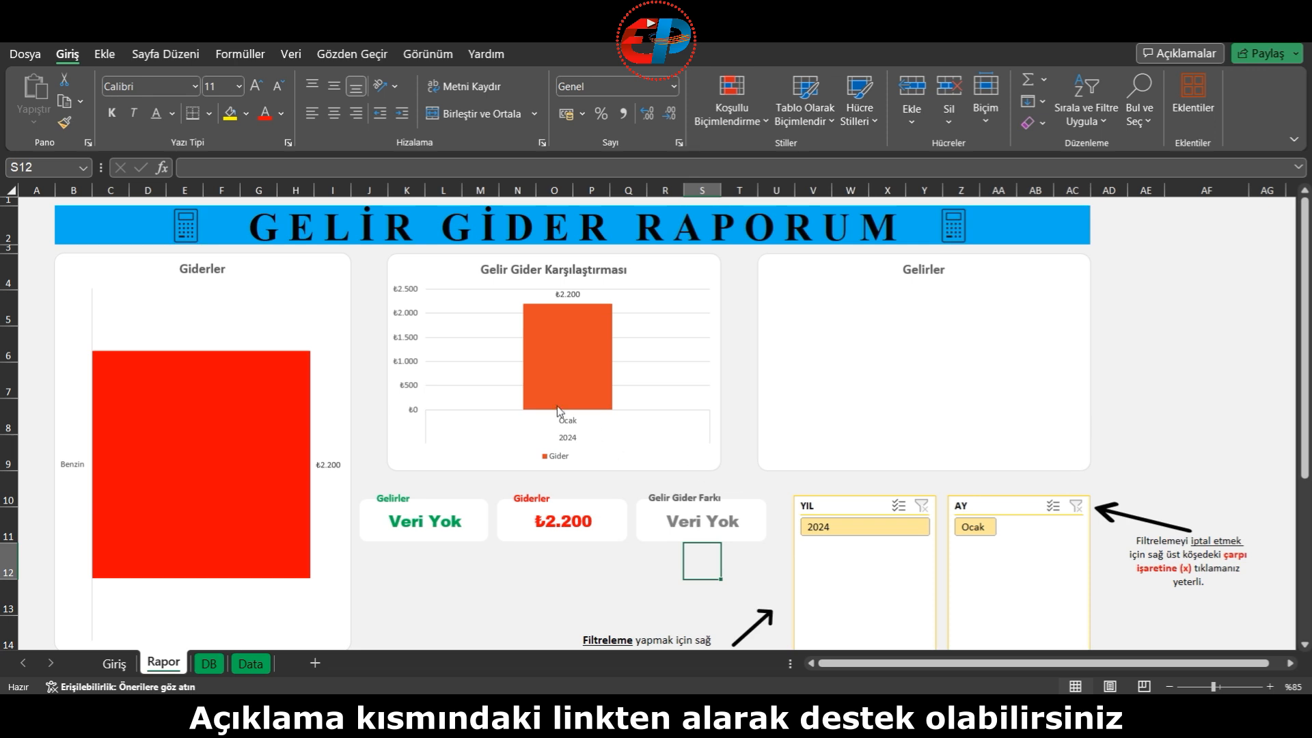
{"action": "scroll", "coordinate": [782, 419], "scroll_direction": "down", "scroll_amount": 3}
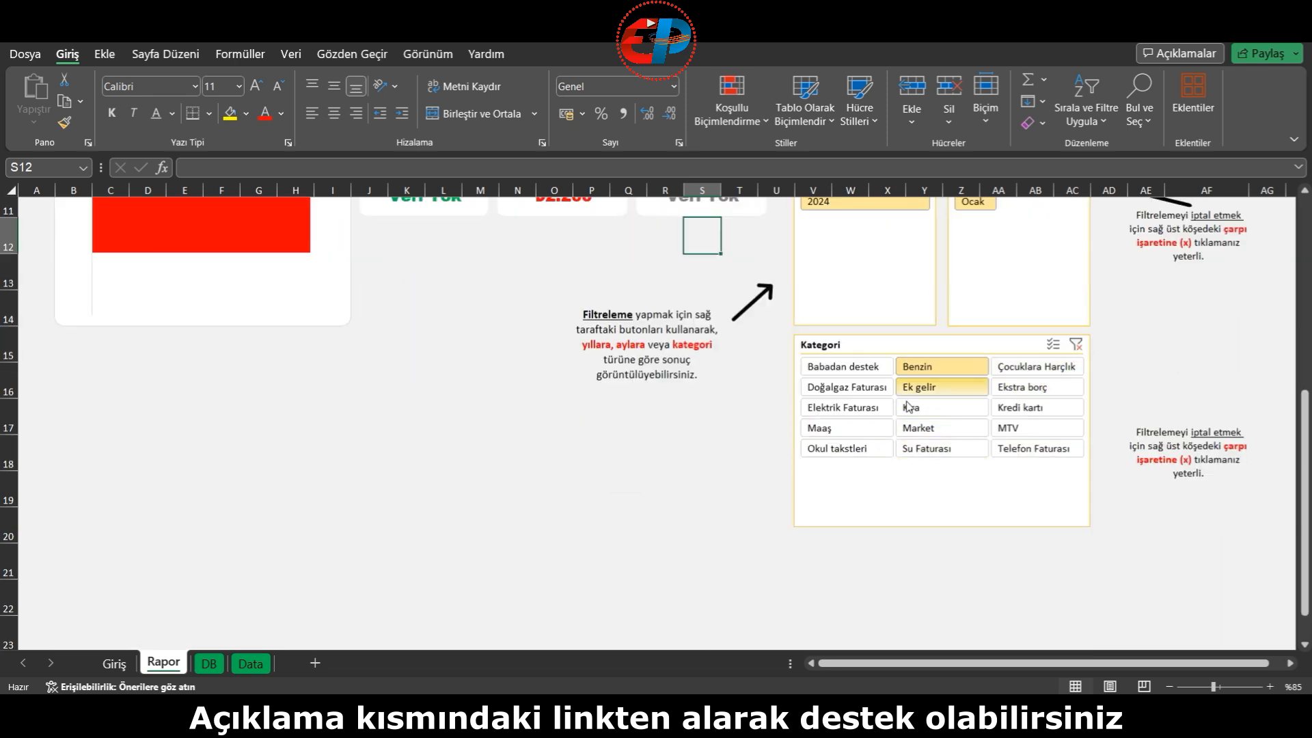
{"action": "left_click", "coordinate": [1024, 408]}
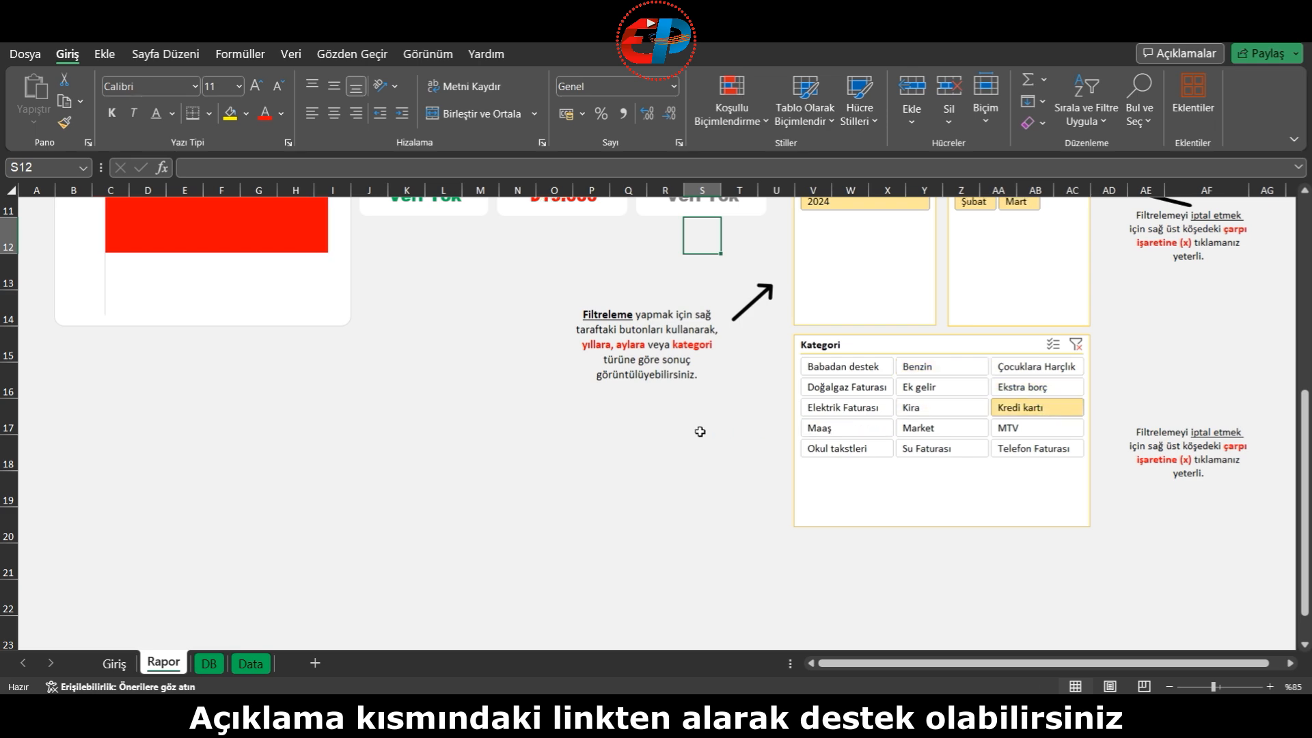
{"action": "scroll", "coordinate": [694, 431], "scroll_direction": "up", "scroll_amount": 3}
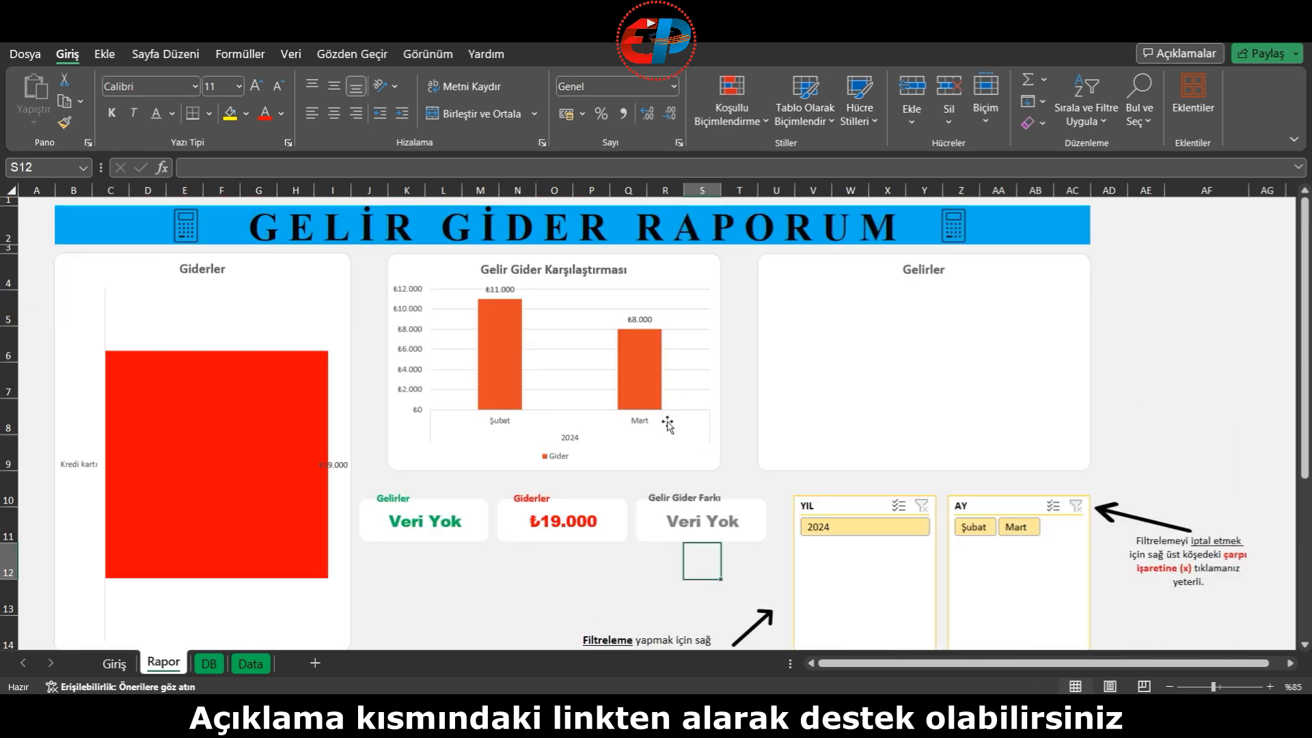
Step: Filter the report by the Kira, Kredi kartı and Ekstra borç categories in turn and examine the monthly expense chart
{"action": "scroll", "coordinate": [922, 443], "scroll_direction": "down", "scroll_amount": 3}
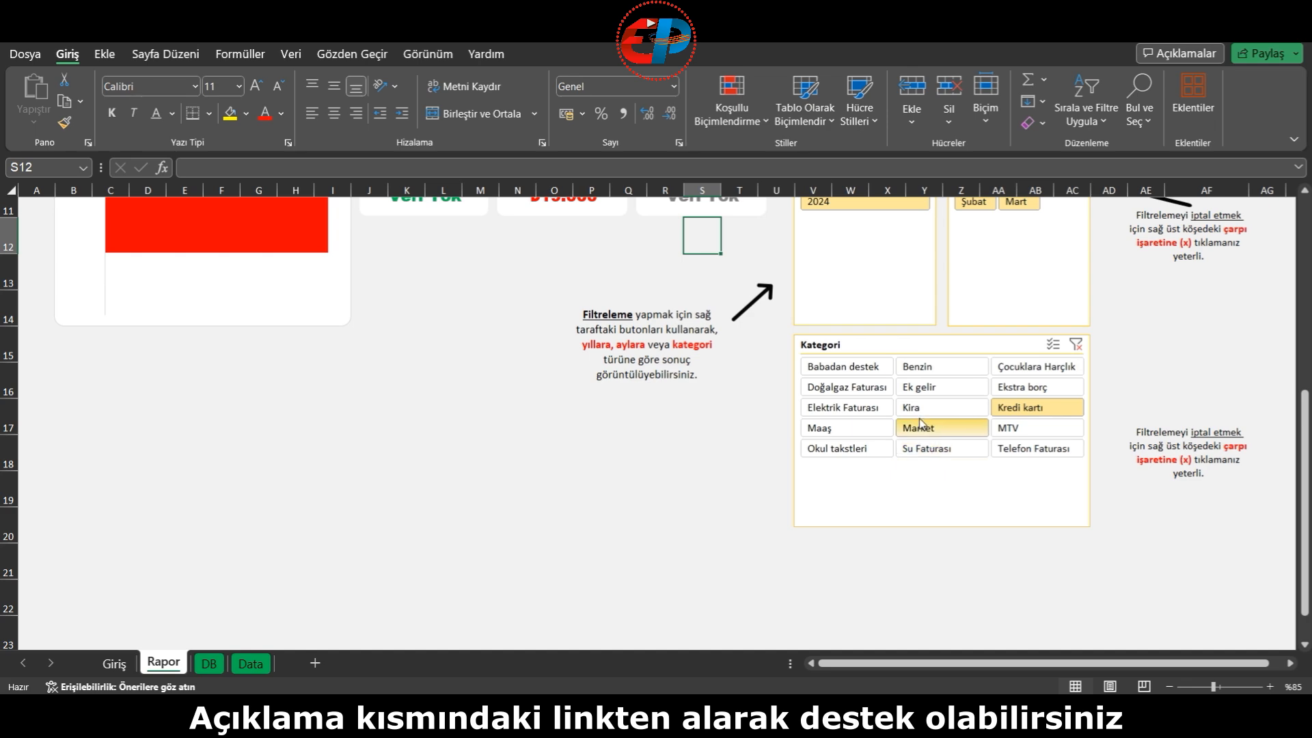
{"action": "left_click", "coordinate": [937, 409]}
{"action": "scroll", "coordinate": [657, 492], "scroll_direction": "up", "scroll_amount": 3}
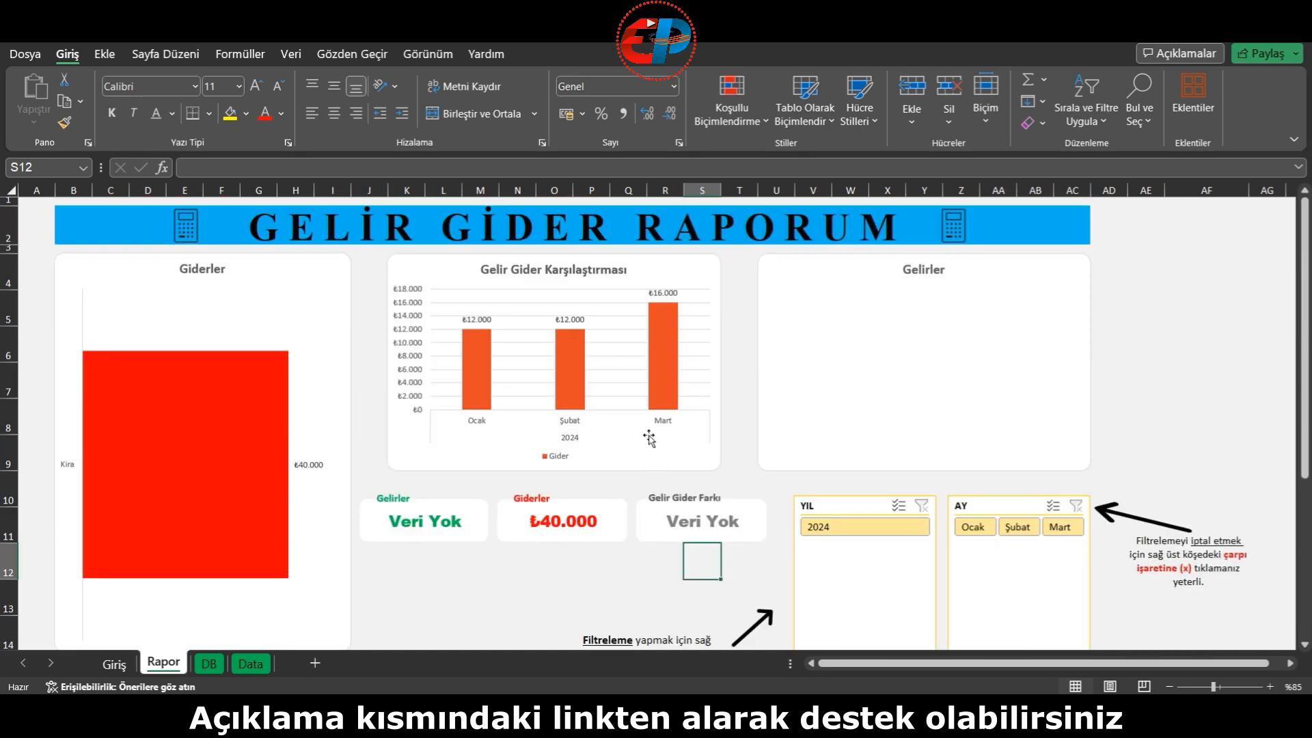
{"action": "scroll", "coordinate": [888, 422], "scroll_direction": "down", "scroll_amount": 2}
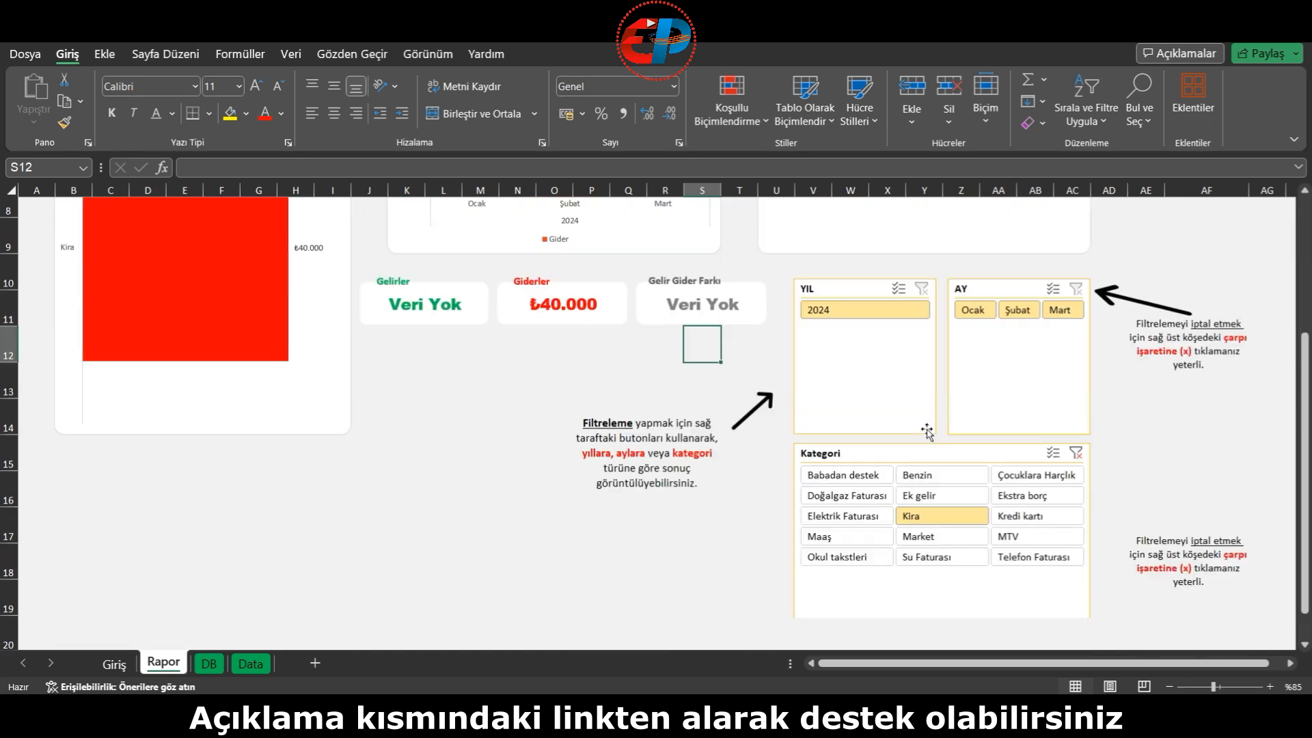
{"action": "left_click", "coordinate": [1022, 518]}
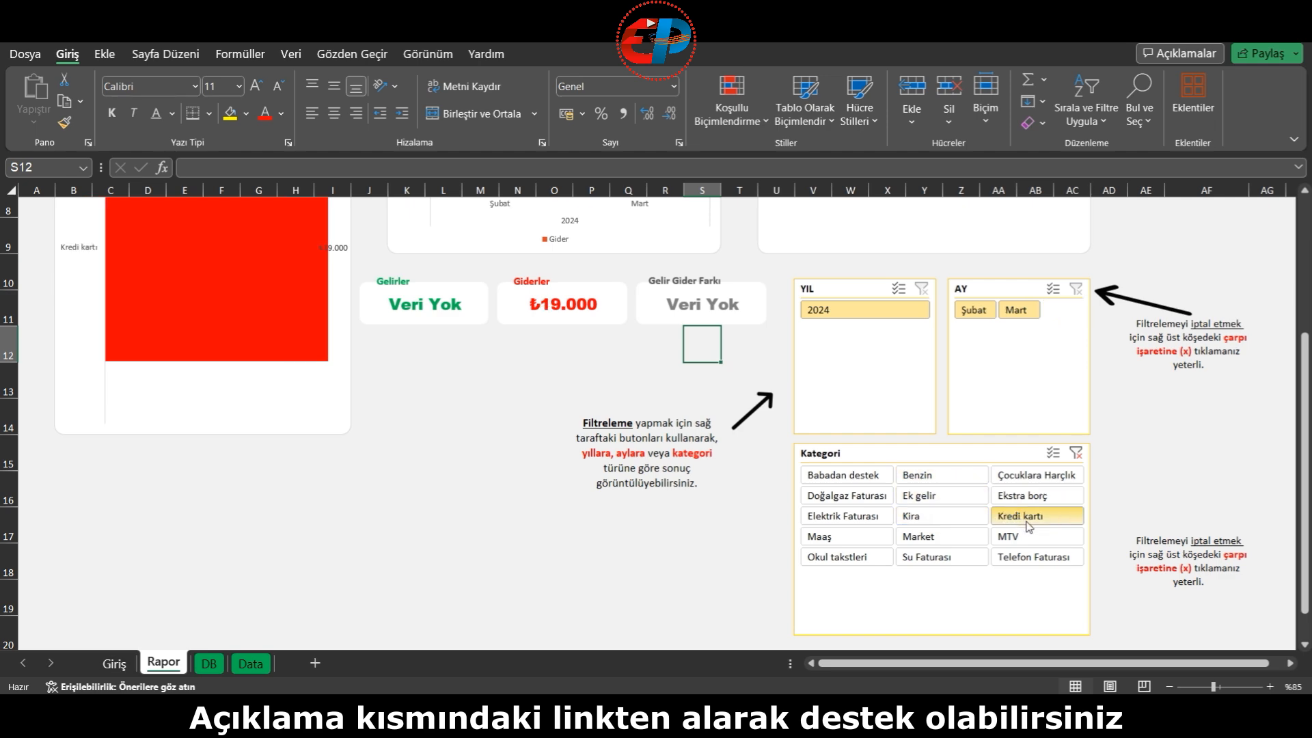
{"action": "left_click", "coordinate": [1018, 498]}
{"action": "scroll", "coordinate": [589, 421], "scroll_direction": "up", "scroll_amount": 2}
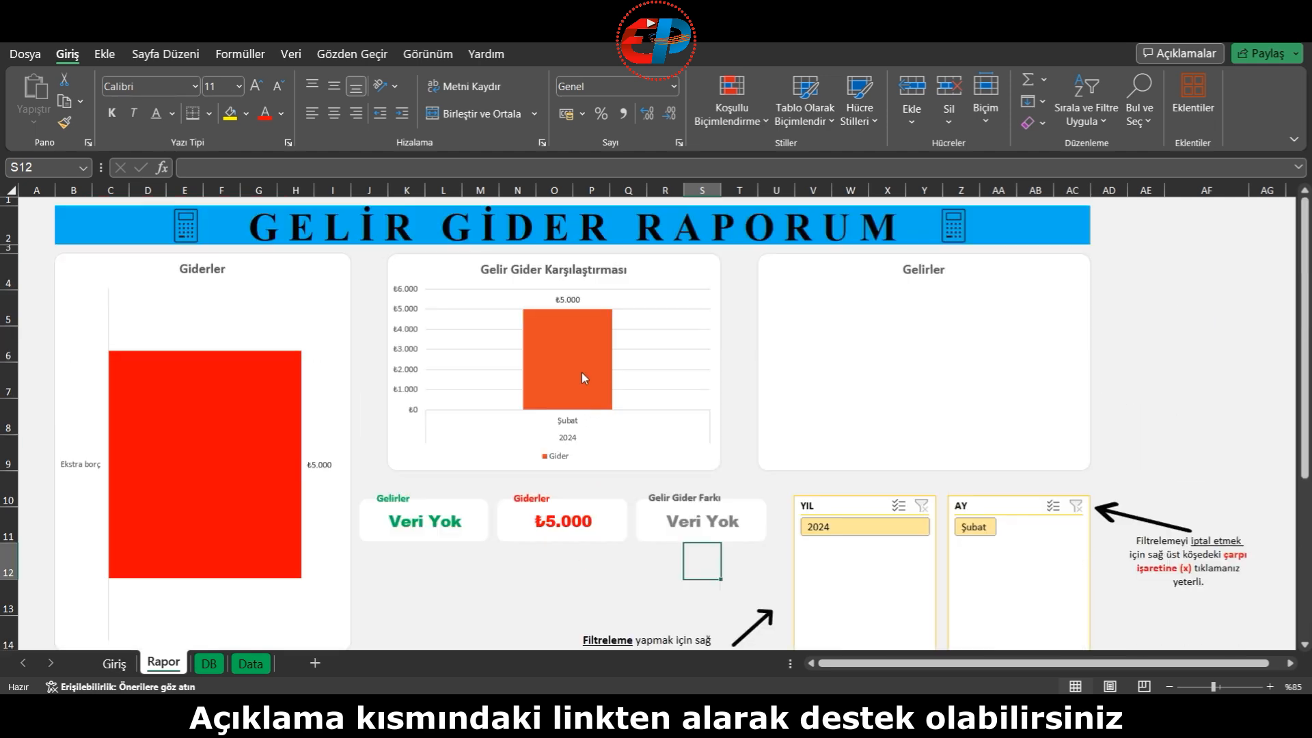
Step: Filter the report by the Maaş category to examine its income charts, and clear the Kategori filter
{"action": "scroll", "coordinate": [668, 415], "scroll_direction": "down", "scroll_amount": 3}
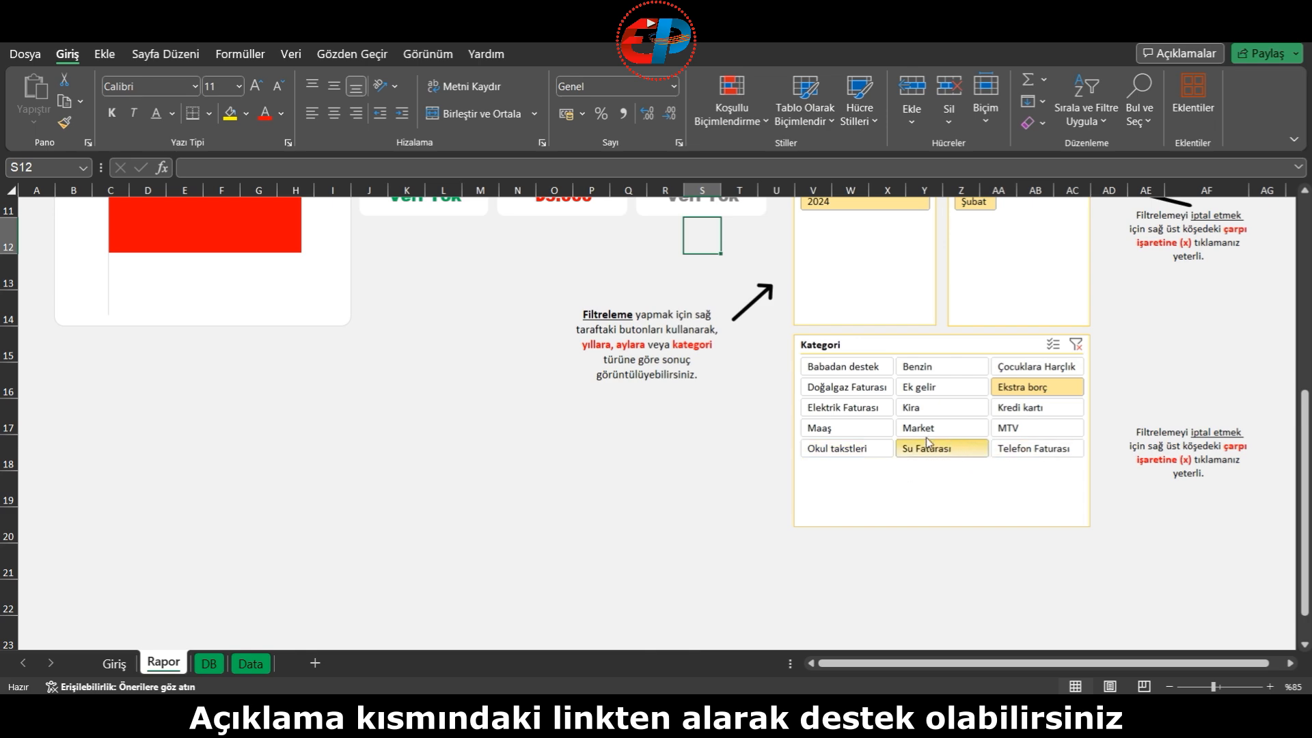
{"action": "left_click", "coordinate": [873, 429]}
{"action": "scroll", "coordinate": [715, 413], "scroll_direction": "up", "scroll_amount": 3}
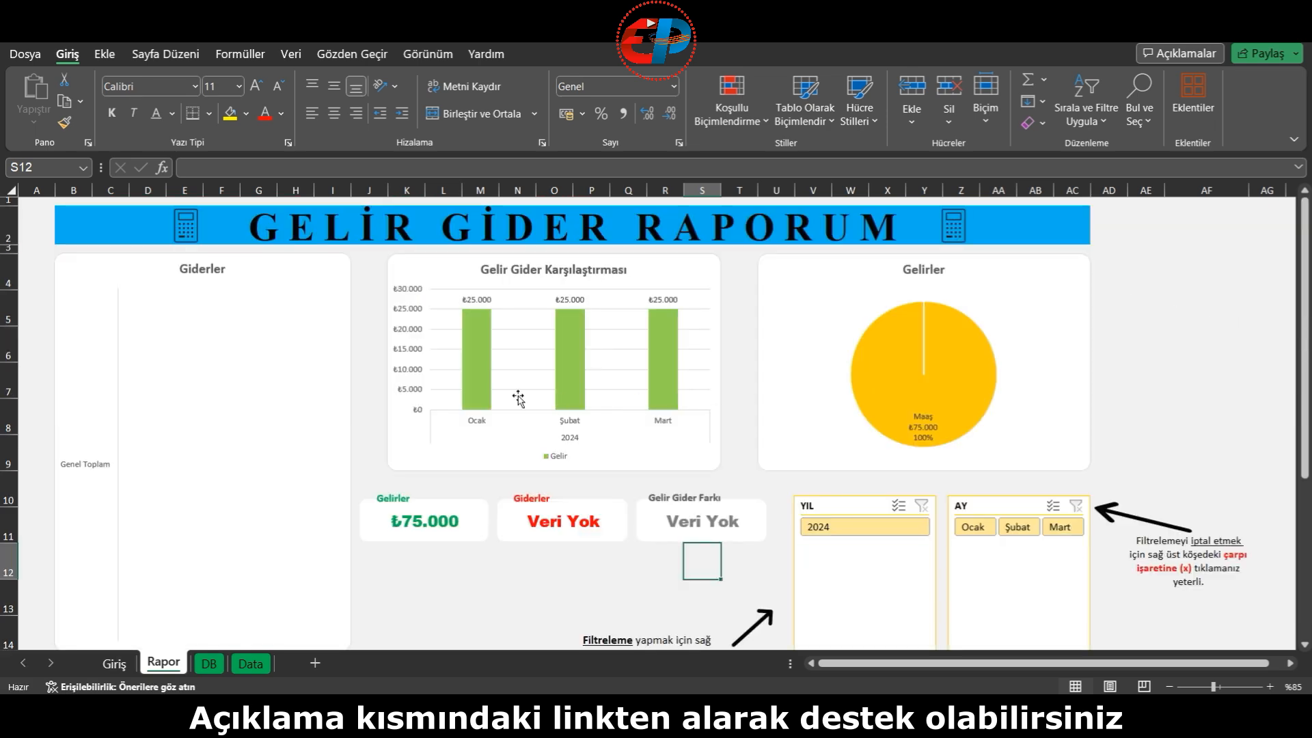
{"action": "scroll", "coordinate": [811, 419], "scroll_direction": "down", "scroll_amount": 3}
{"action": "left_click", "coordinate": [1076, 345]}
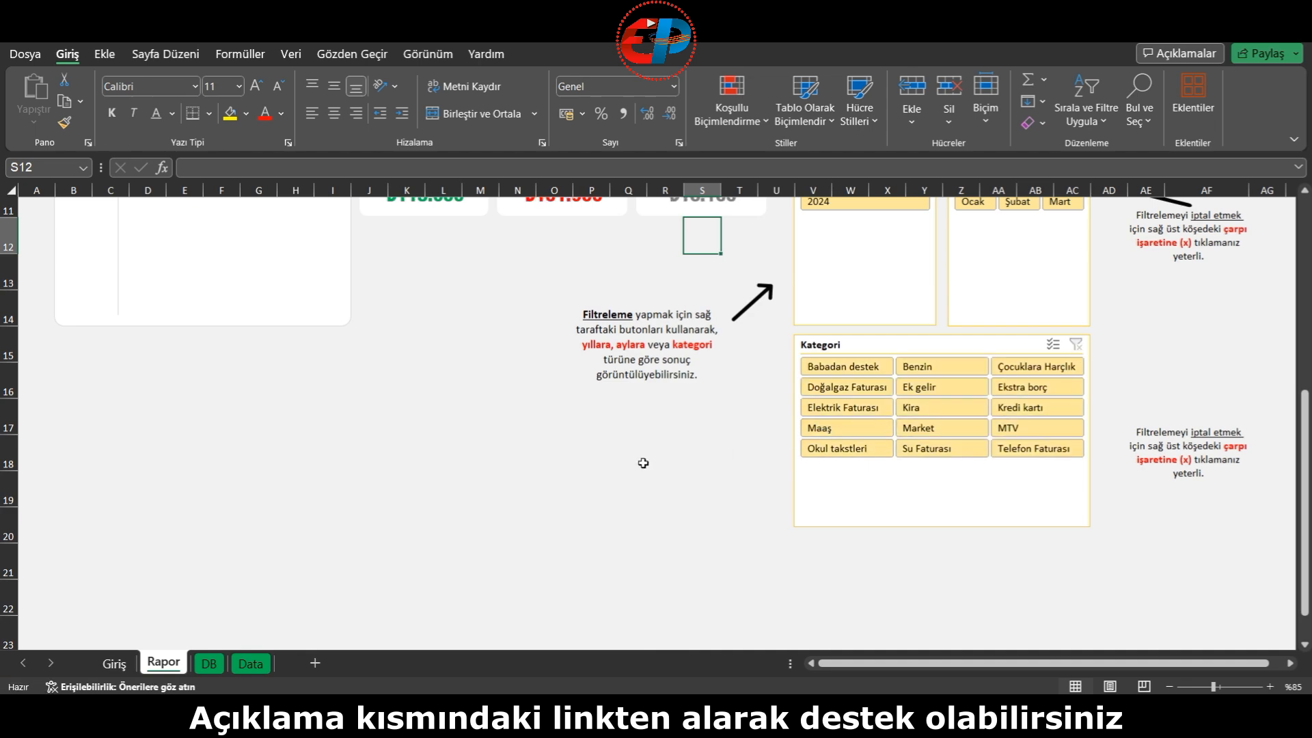
{"action": "scroll", "coordinate": [587, 462], "scroll_direction": "up", "scroll_amount": 3}
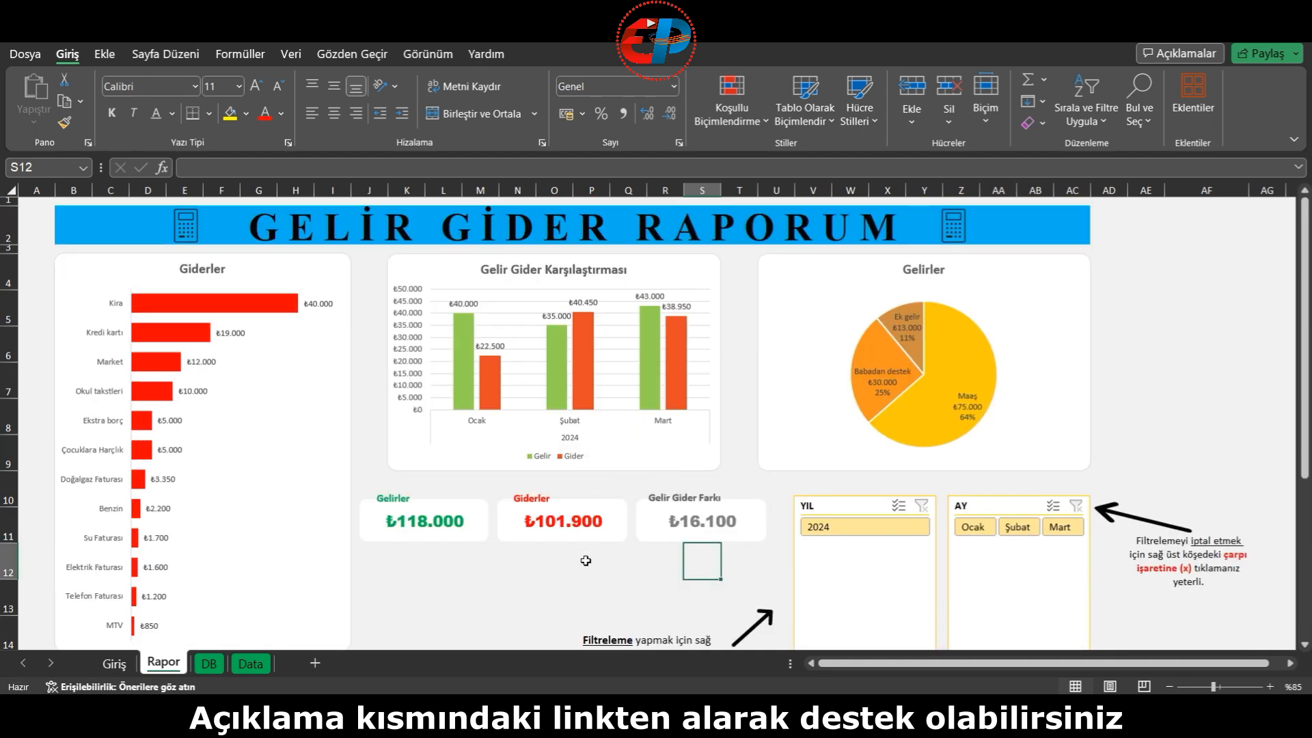
Step: Review the saved records on the DB sheet and read the note below the table
{"action": "left_click", "coordinate": [125, 663]}
{"action": "left_click", "coordinate": [209, 664]}
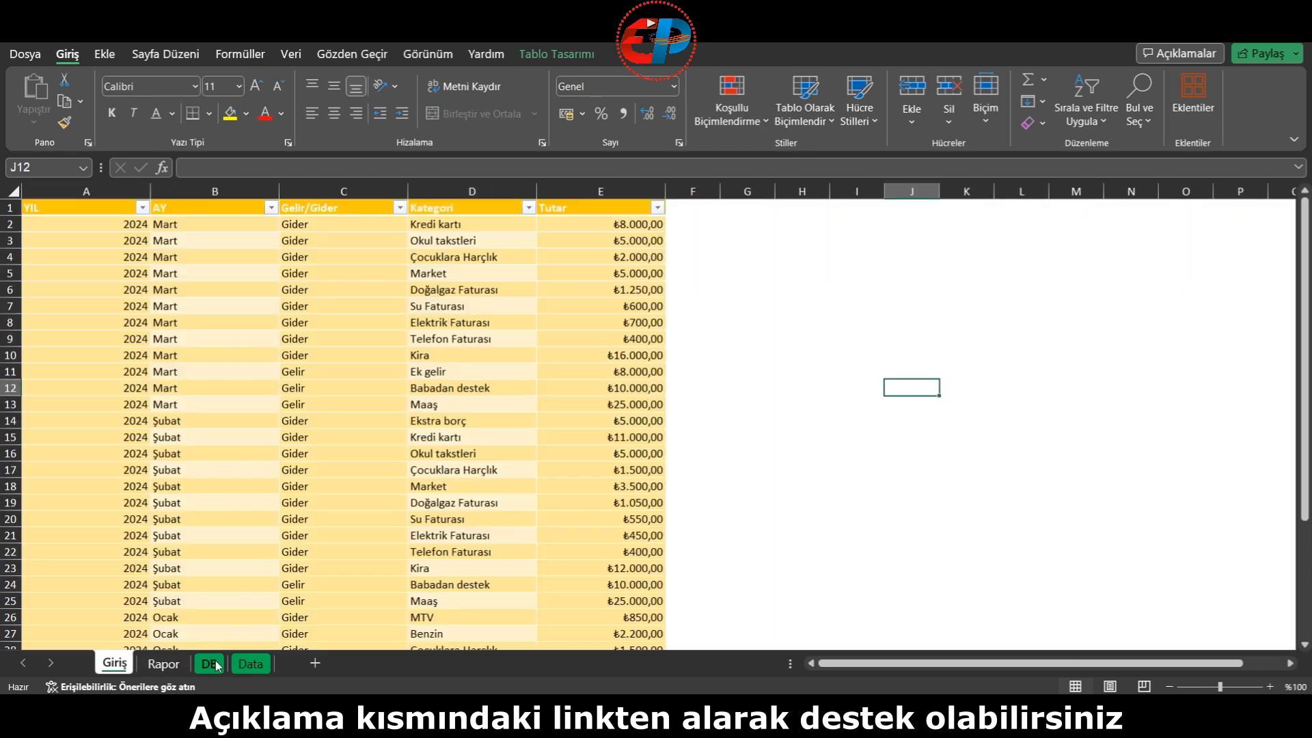
{"action": "scroll", "coordinate": [980, 397], "scroll_direction": "down", "scroll_amount": 6}
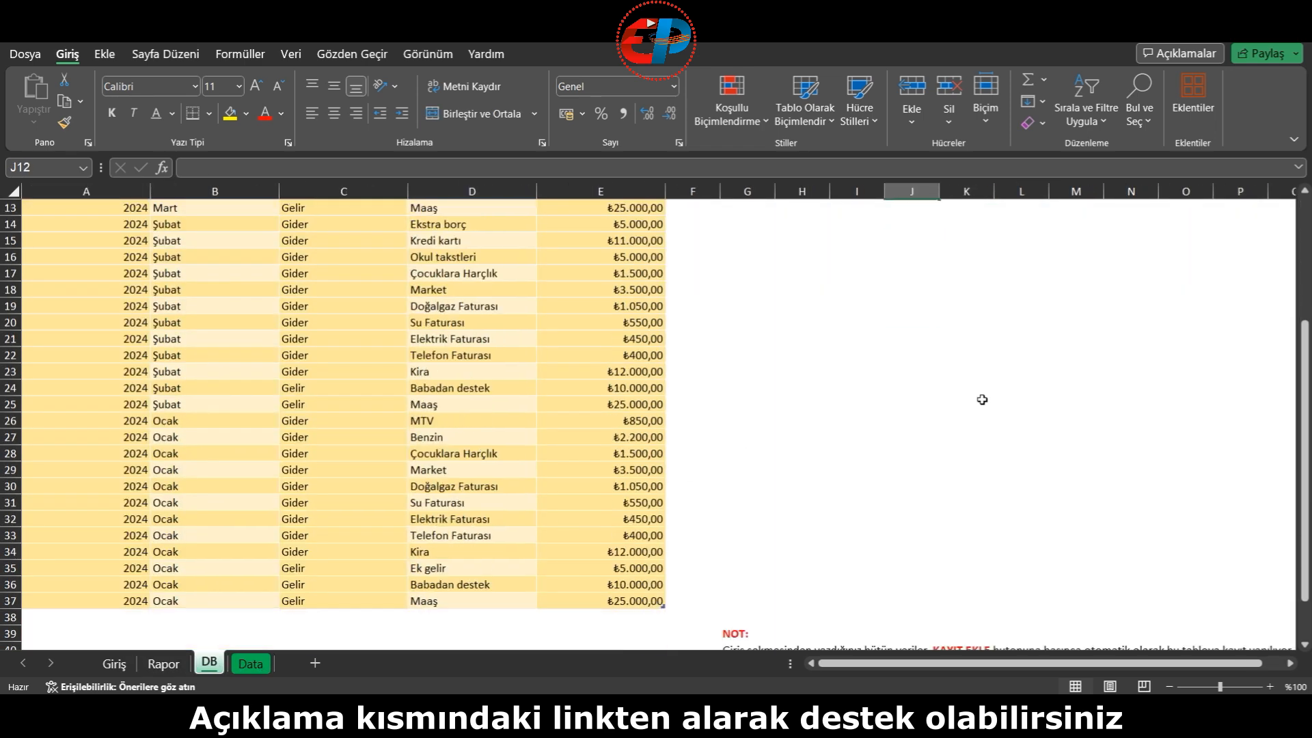
{"action": "scroll", "coordinate": [984, 403], "scroll_direction": "up", "scroll_amount": 1}
{"action": "scroll", "coordinate": [986, 405], "scroll_direction": "down", "scroll_amount": 2}
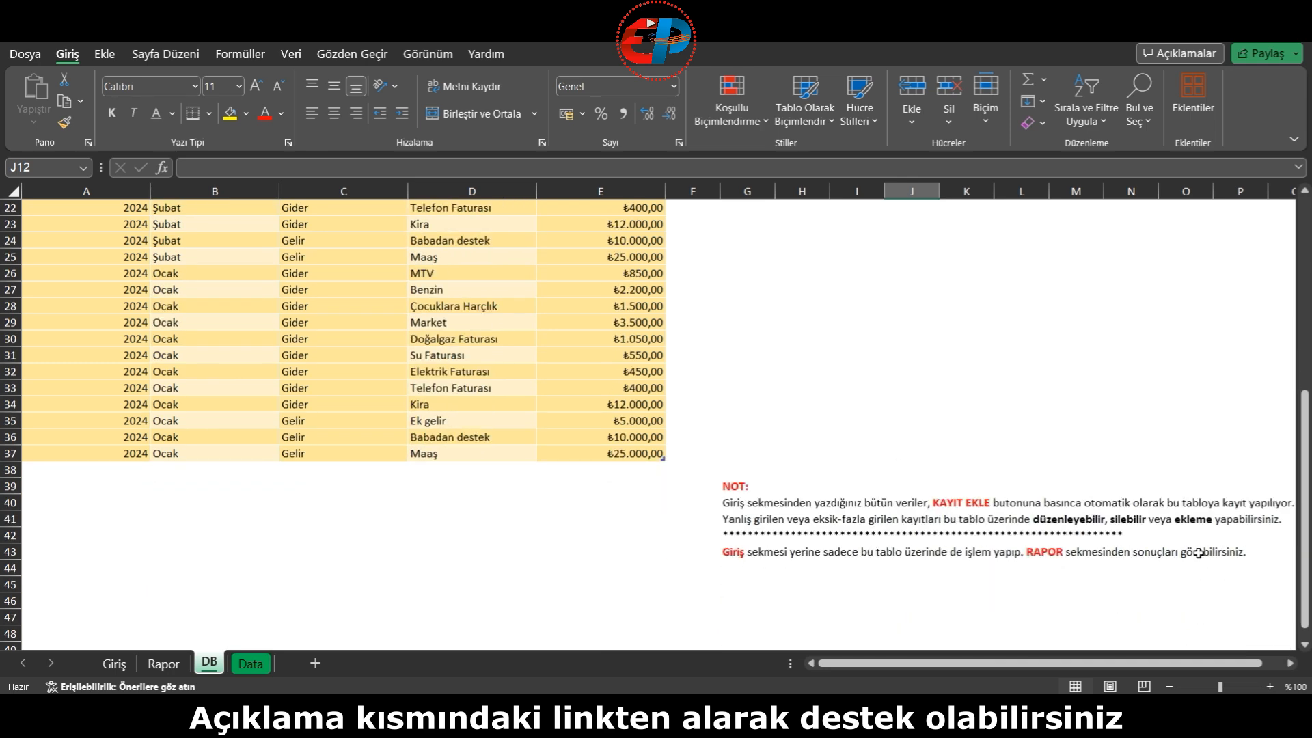
{"action": "scroll", "coordinate": [1069, 369], "scroll_direction": "up", "scroll_amount": 7}
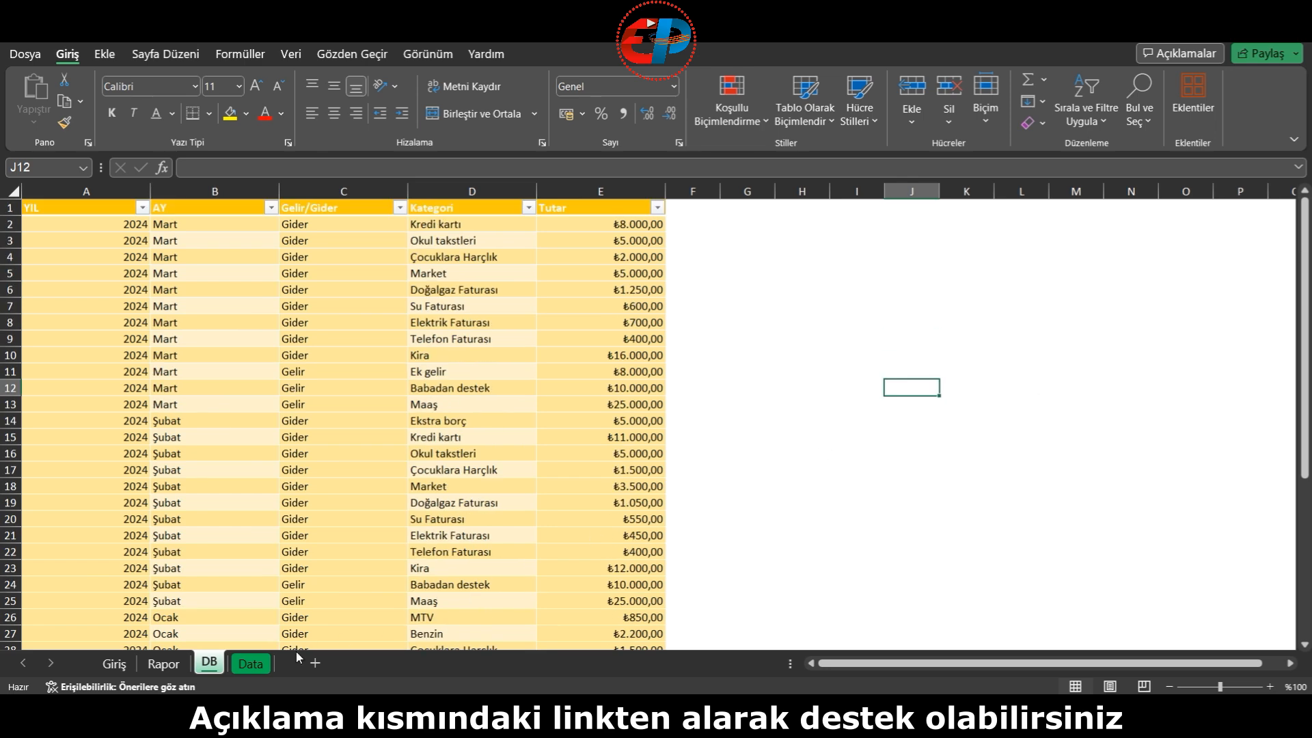
Step: View the year and month lists on the Data sheet, and return to the Rapor sheet to look over the dashboard
{"action": "left_click", "coordinate": [250, 664]}
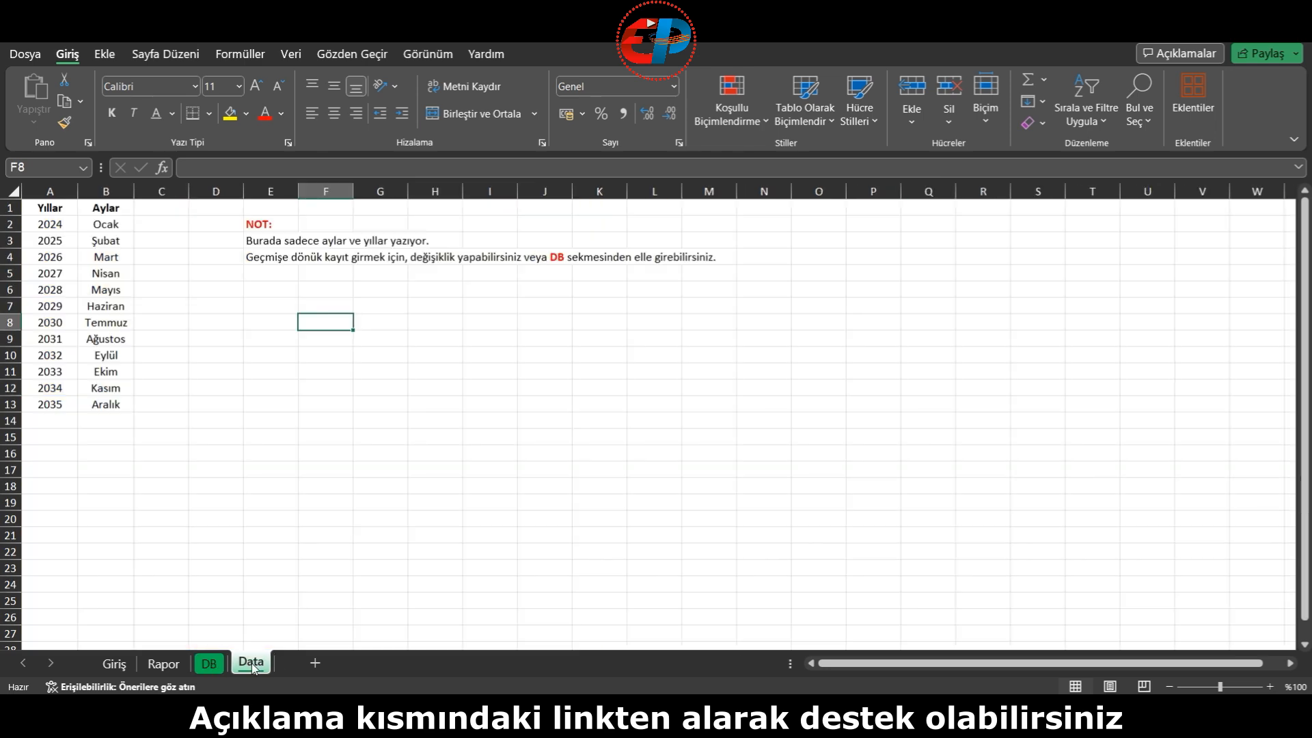
{"action": "left_click", "coordinate": [164, 664]}
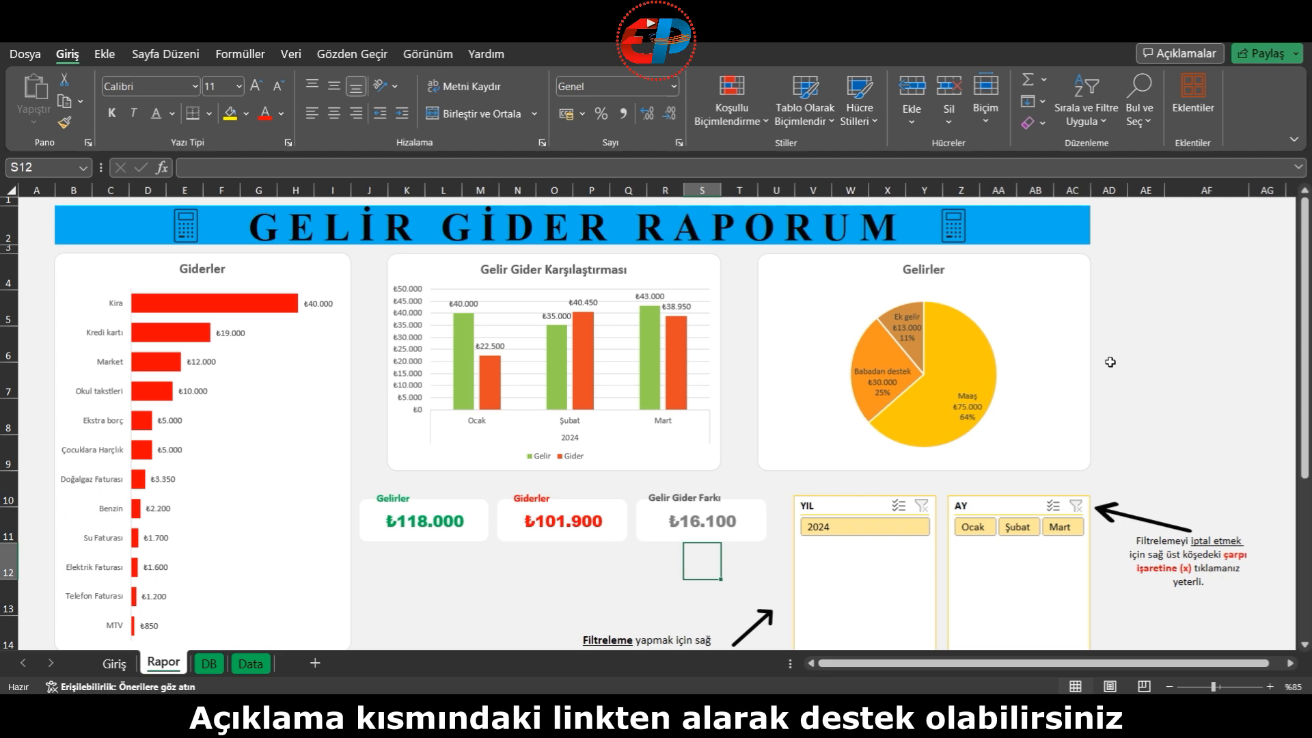
{"action": "scroll", "coordinate": [1117, 368], "scroll_direction": "down", "scroll_amount": 2}
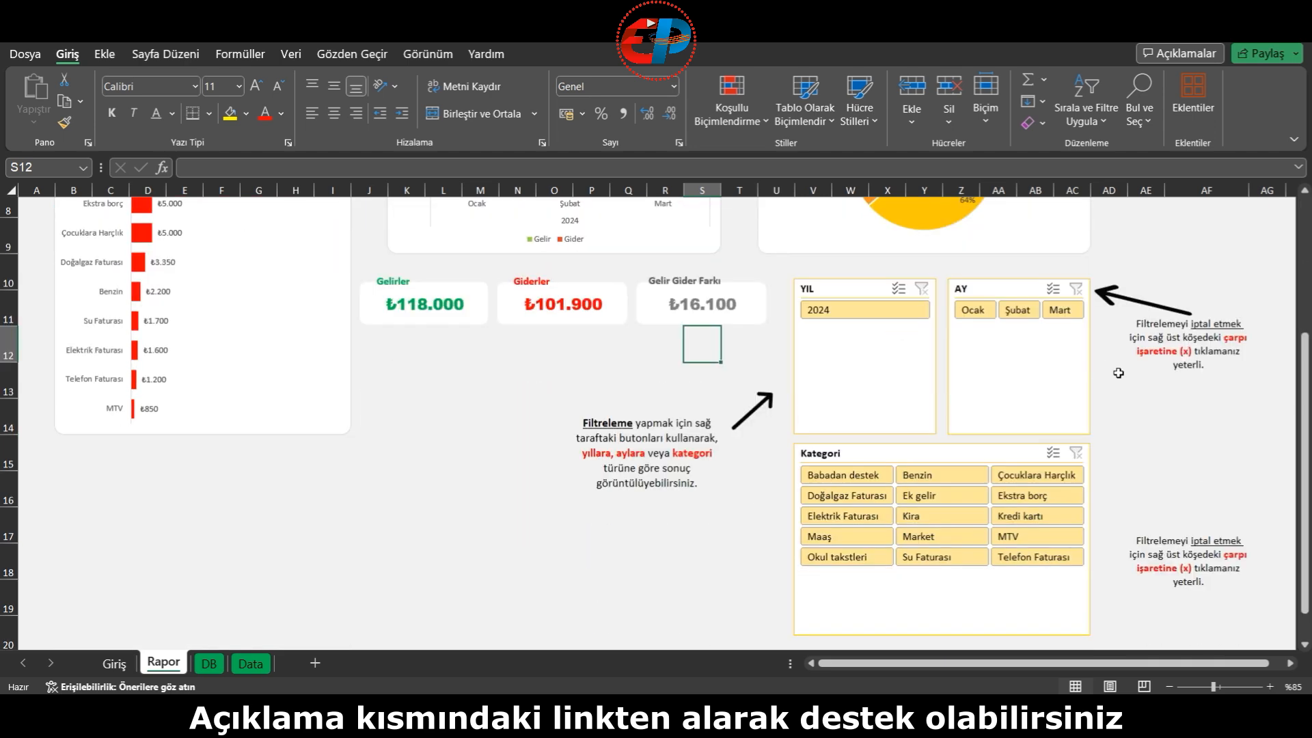
{"action": "scroll", "coordinate": [1118, 373], "scroll_direction": "up", "scroll_amount": 2}
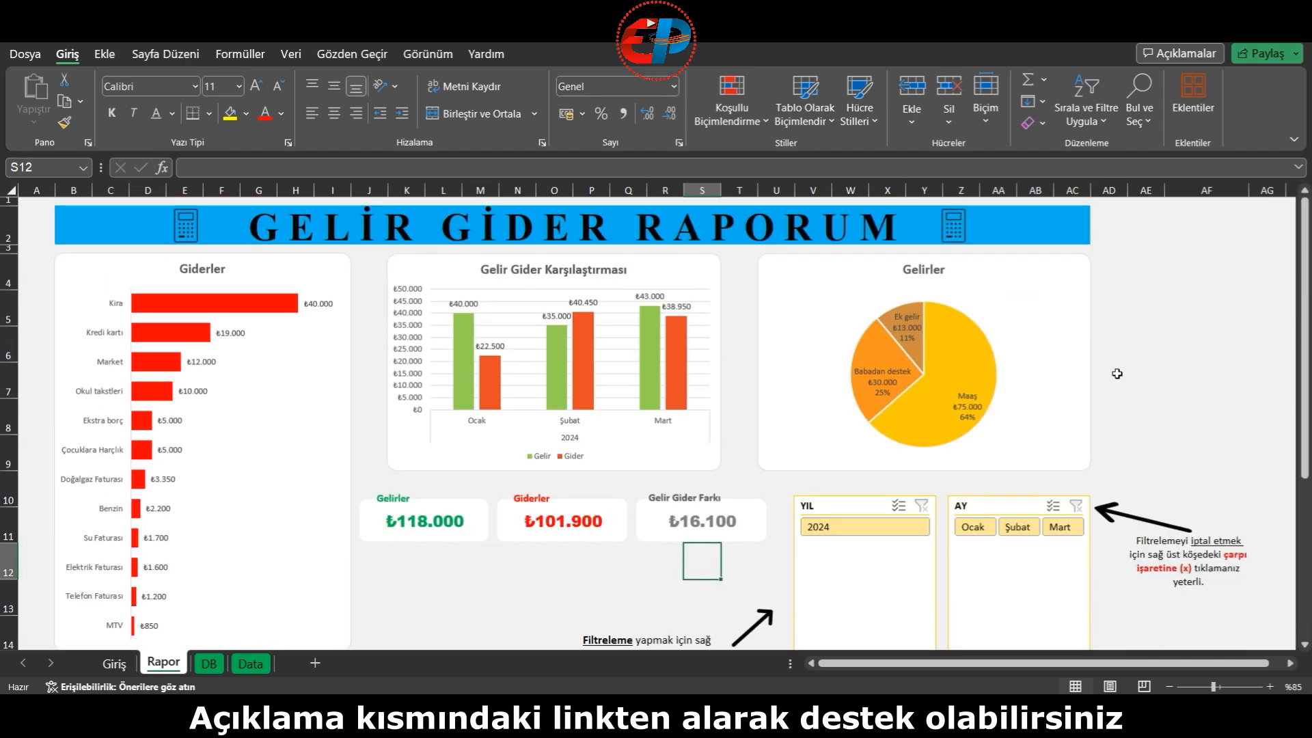